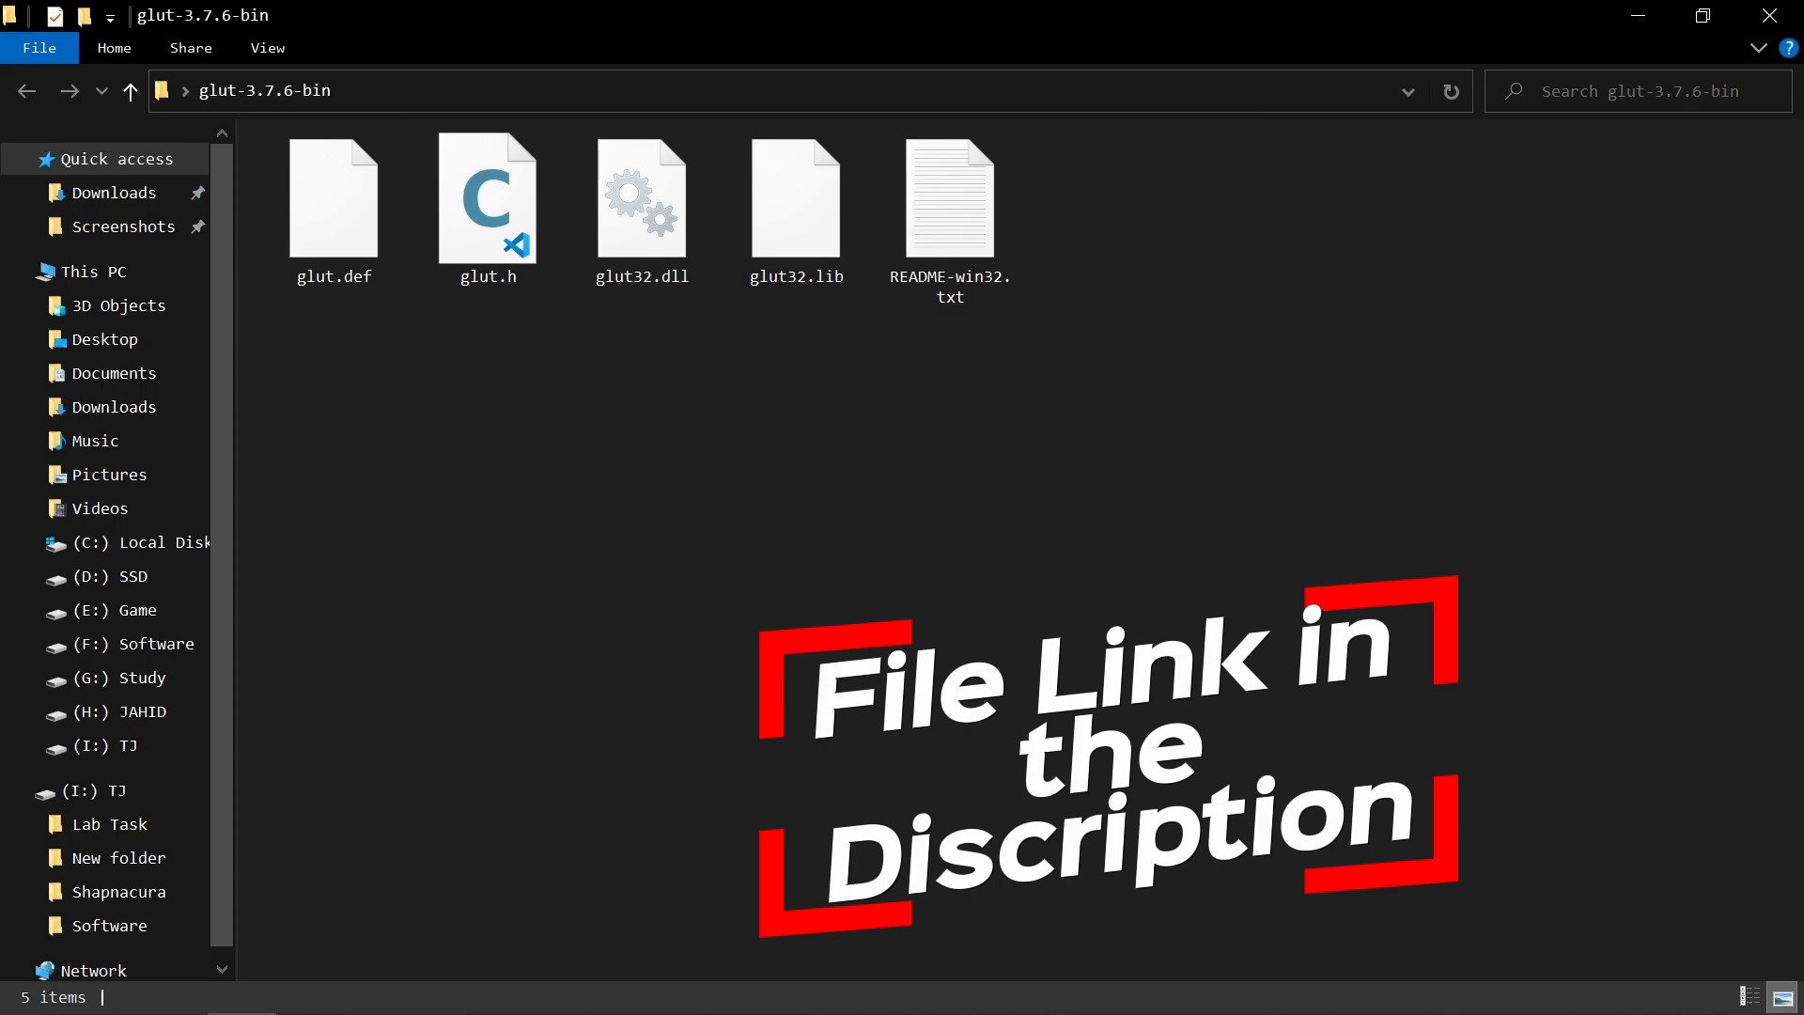
{"action": "left_click", "coordinate": [1081, 319]}
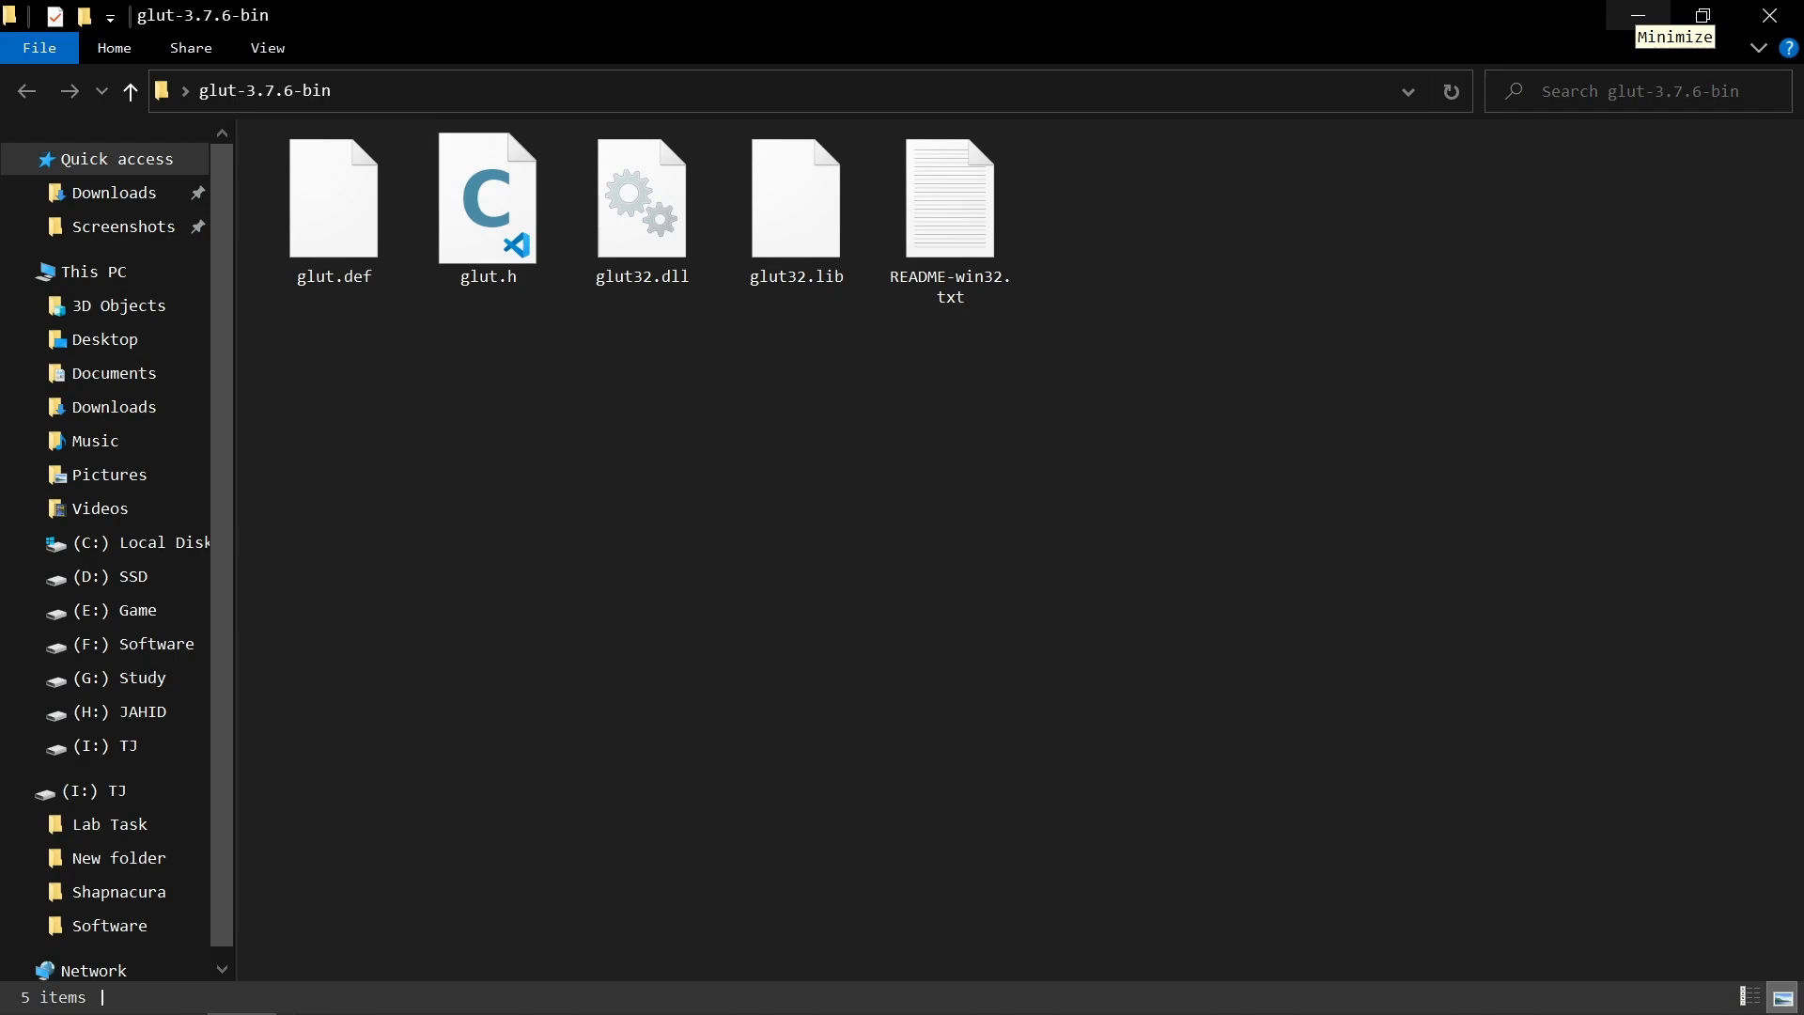
{"action": "left_click", "coordinate": [1638, 15]}
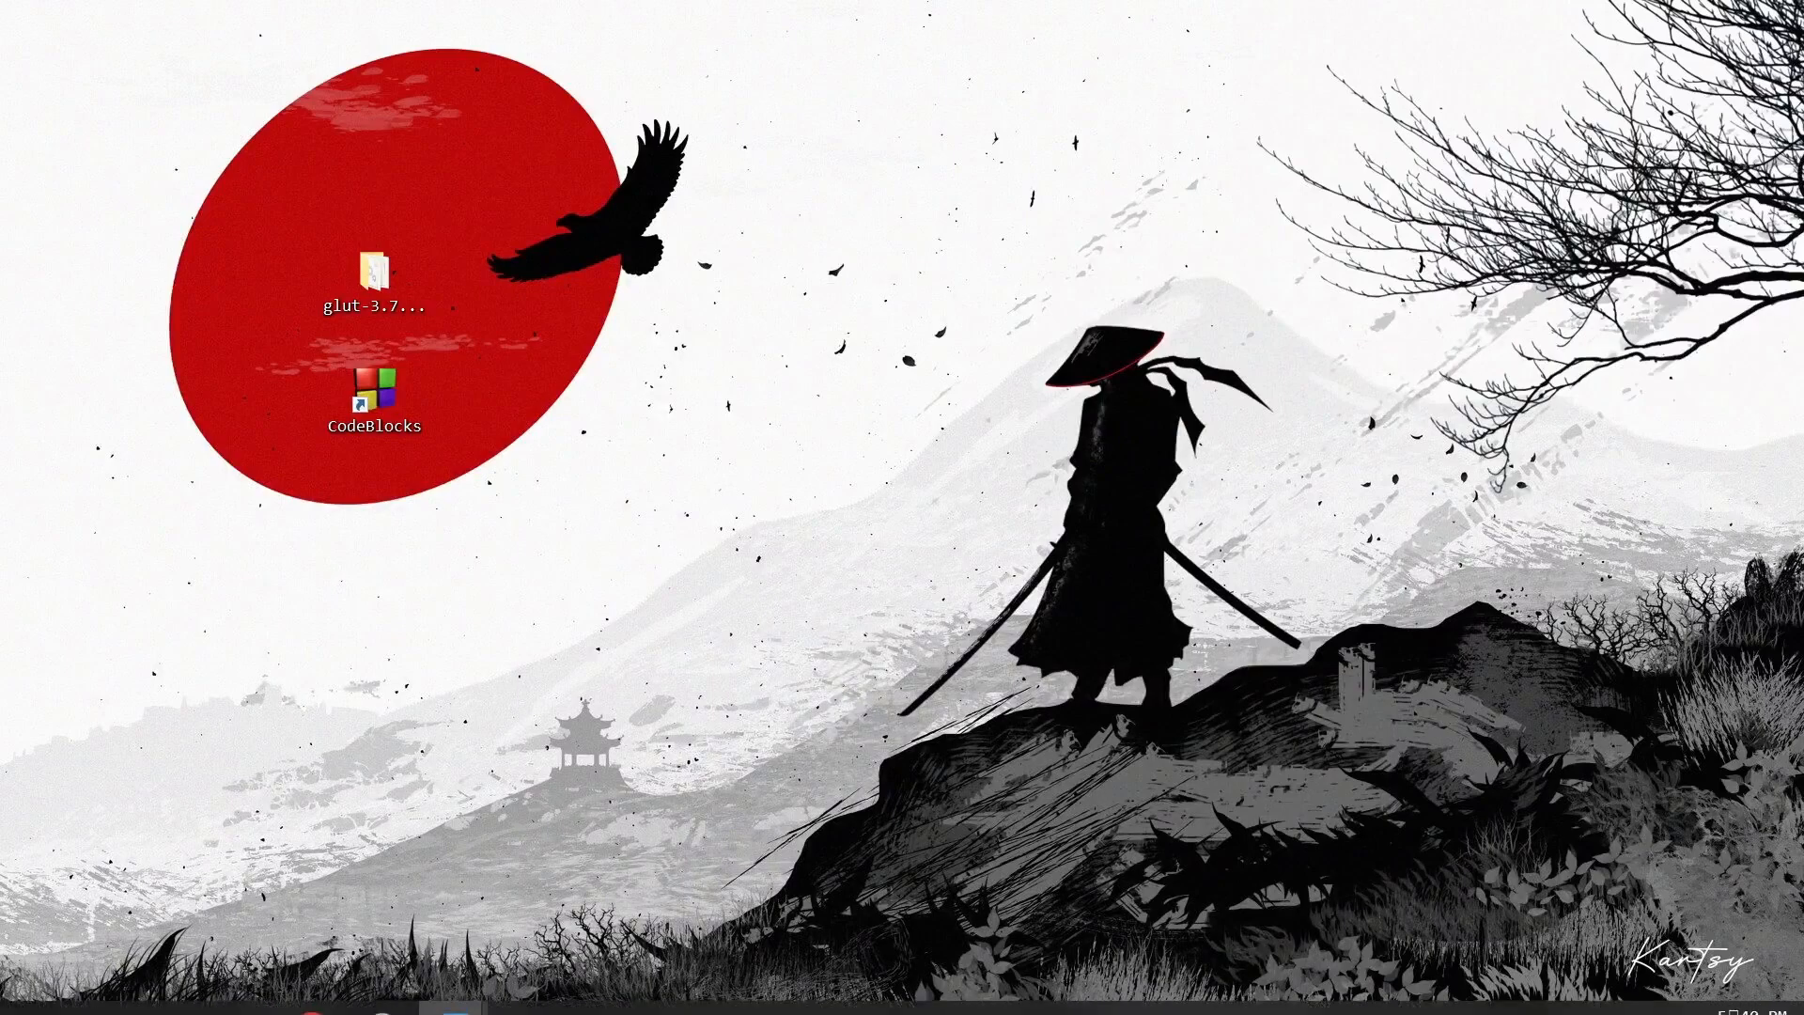
{"action": "mouse_move", "coordinate": [242, 988]}
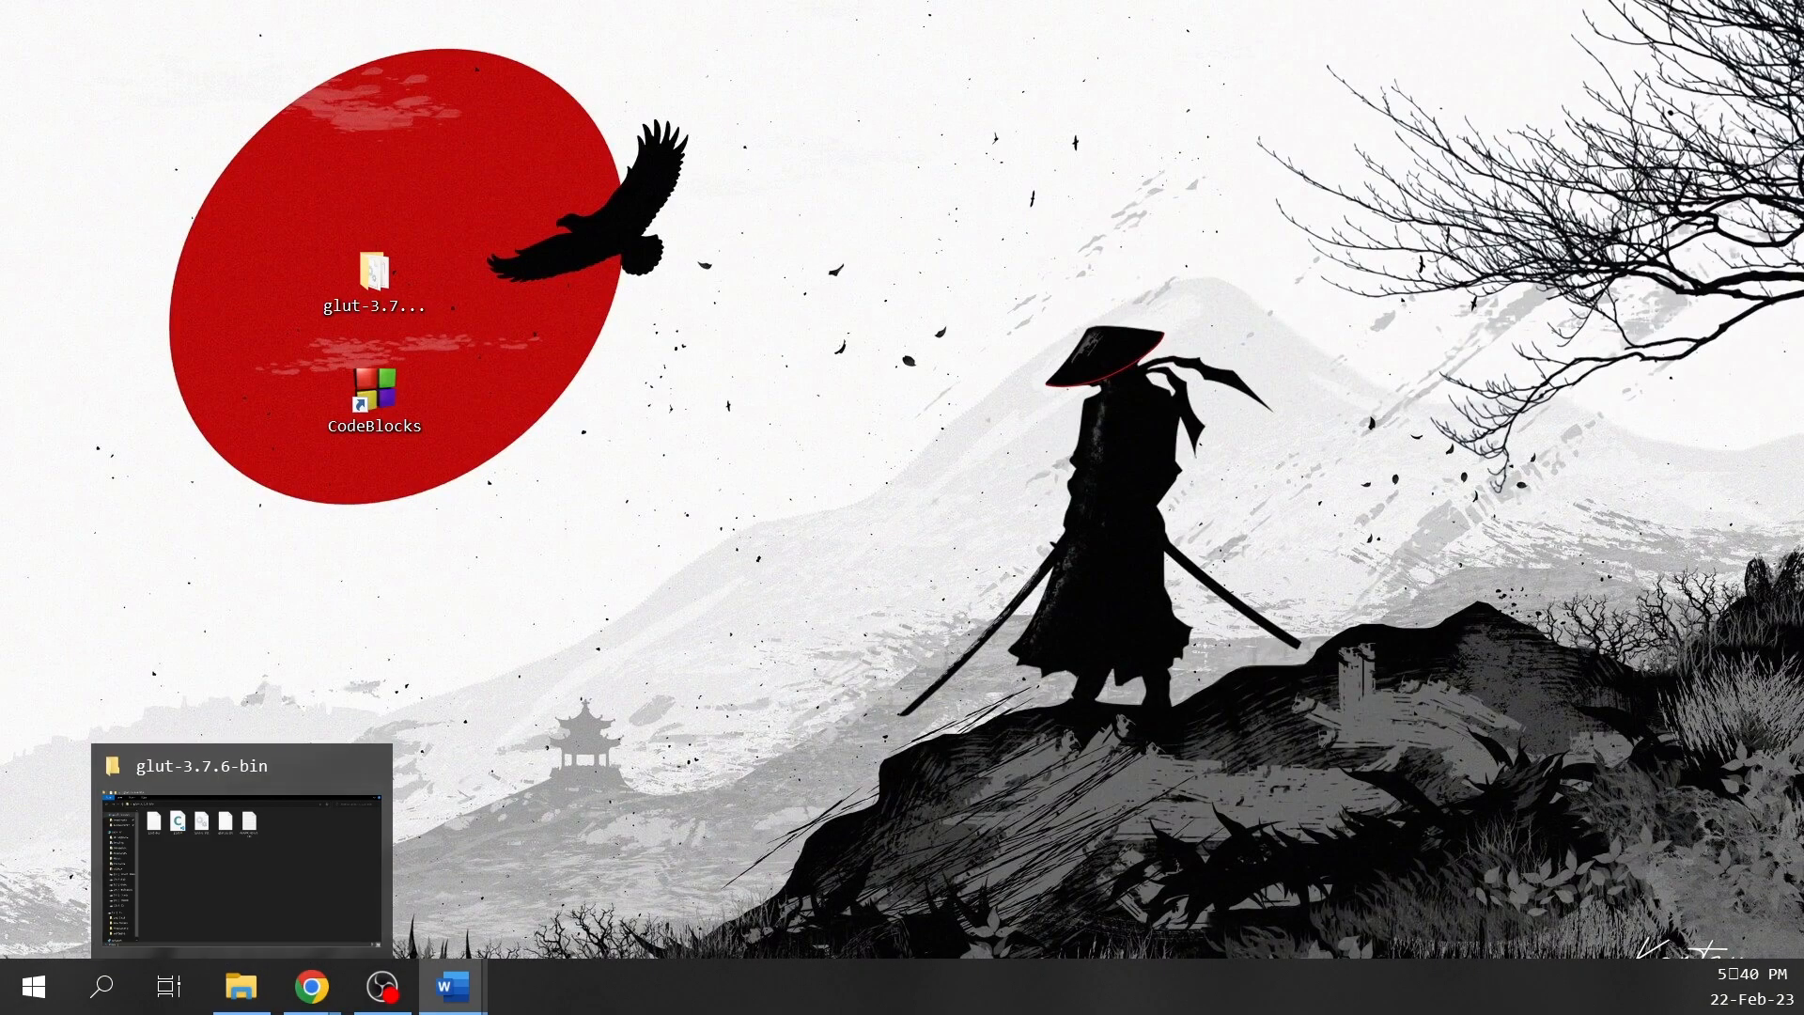
{"action": "left_click", "coordinate": [242, 987]}
{"action": "left_click", "coordinate": [242, 987]}
{"action": "left_click", "coordinate": [242, 987]}
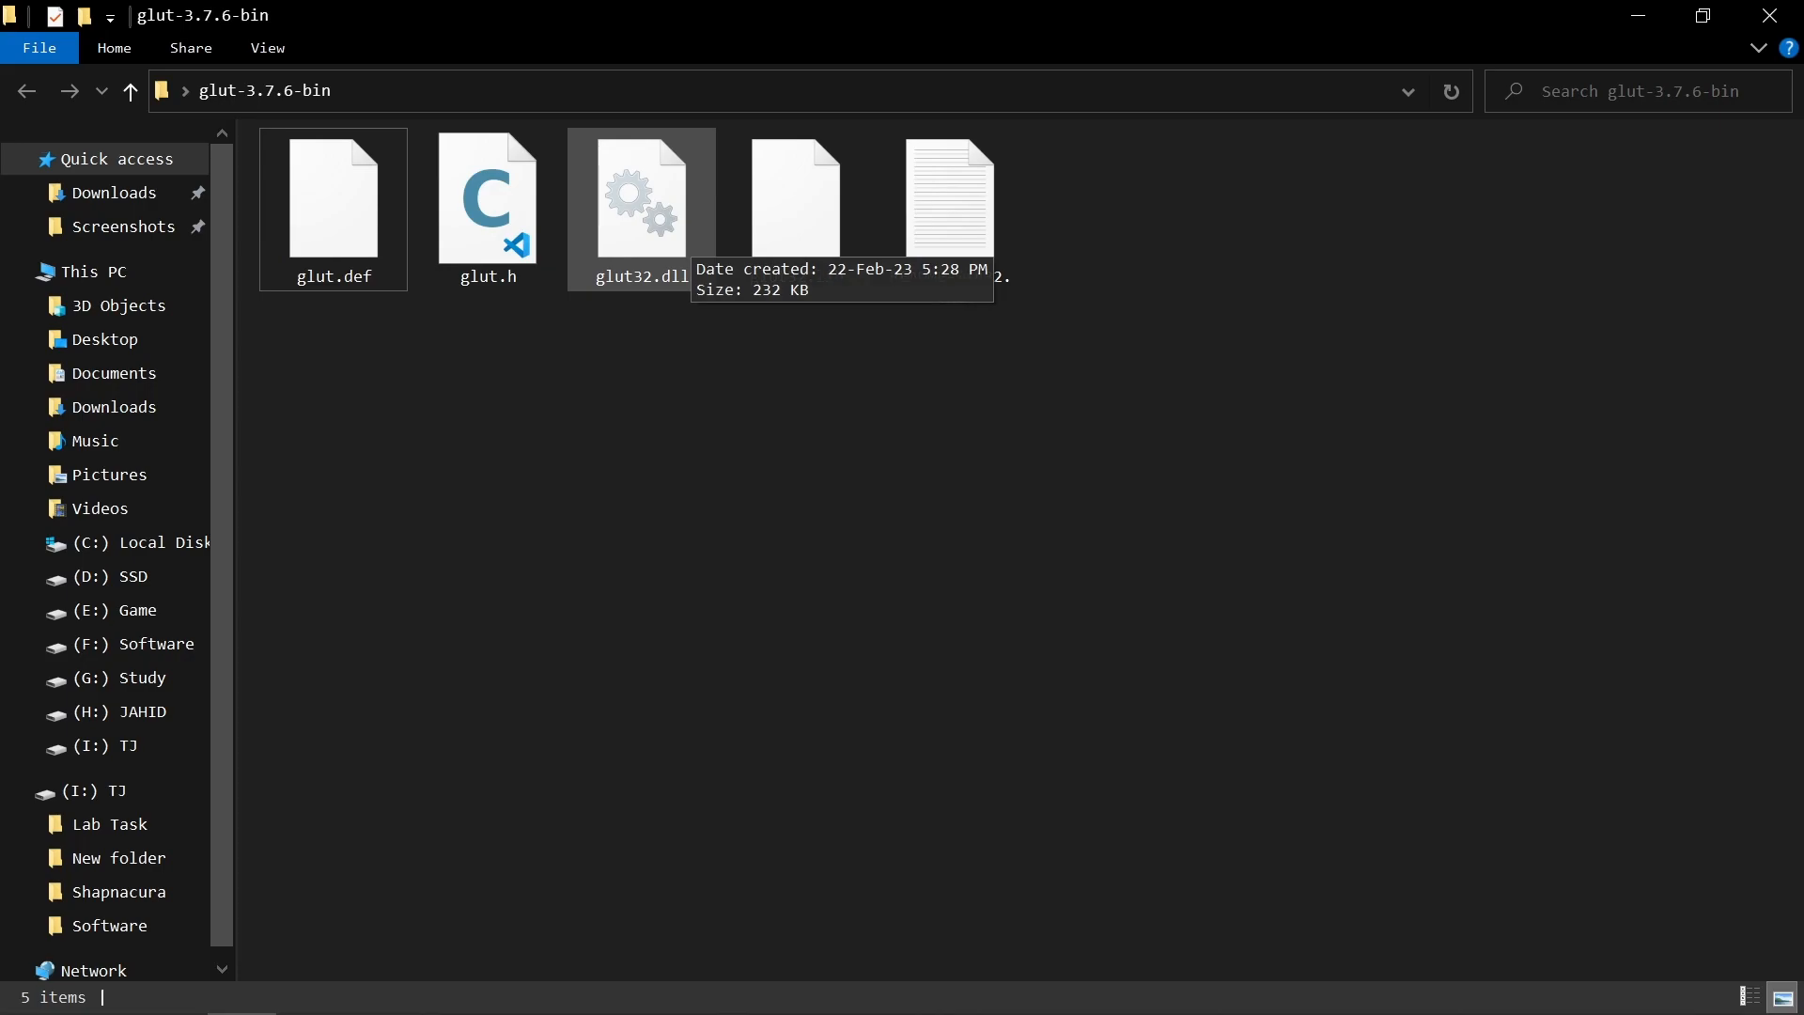
{"action": "mouse_move", "coordinate": [642, 208]}
{"action": "left_mouse_down"}
{"action": "mouse_move", "coordinate": [607, 226]}
{"action": "mouse_move", "coordinate": [652, 232]}
{"action": "left_mouse_up"}
{"action": "left_click", "coordinate": [696, 451]}
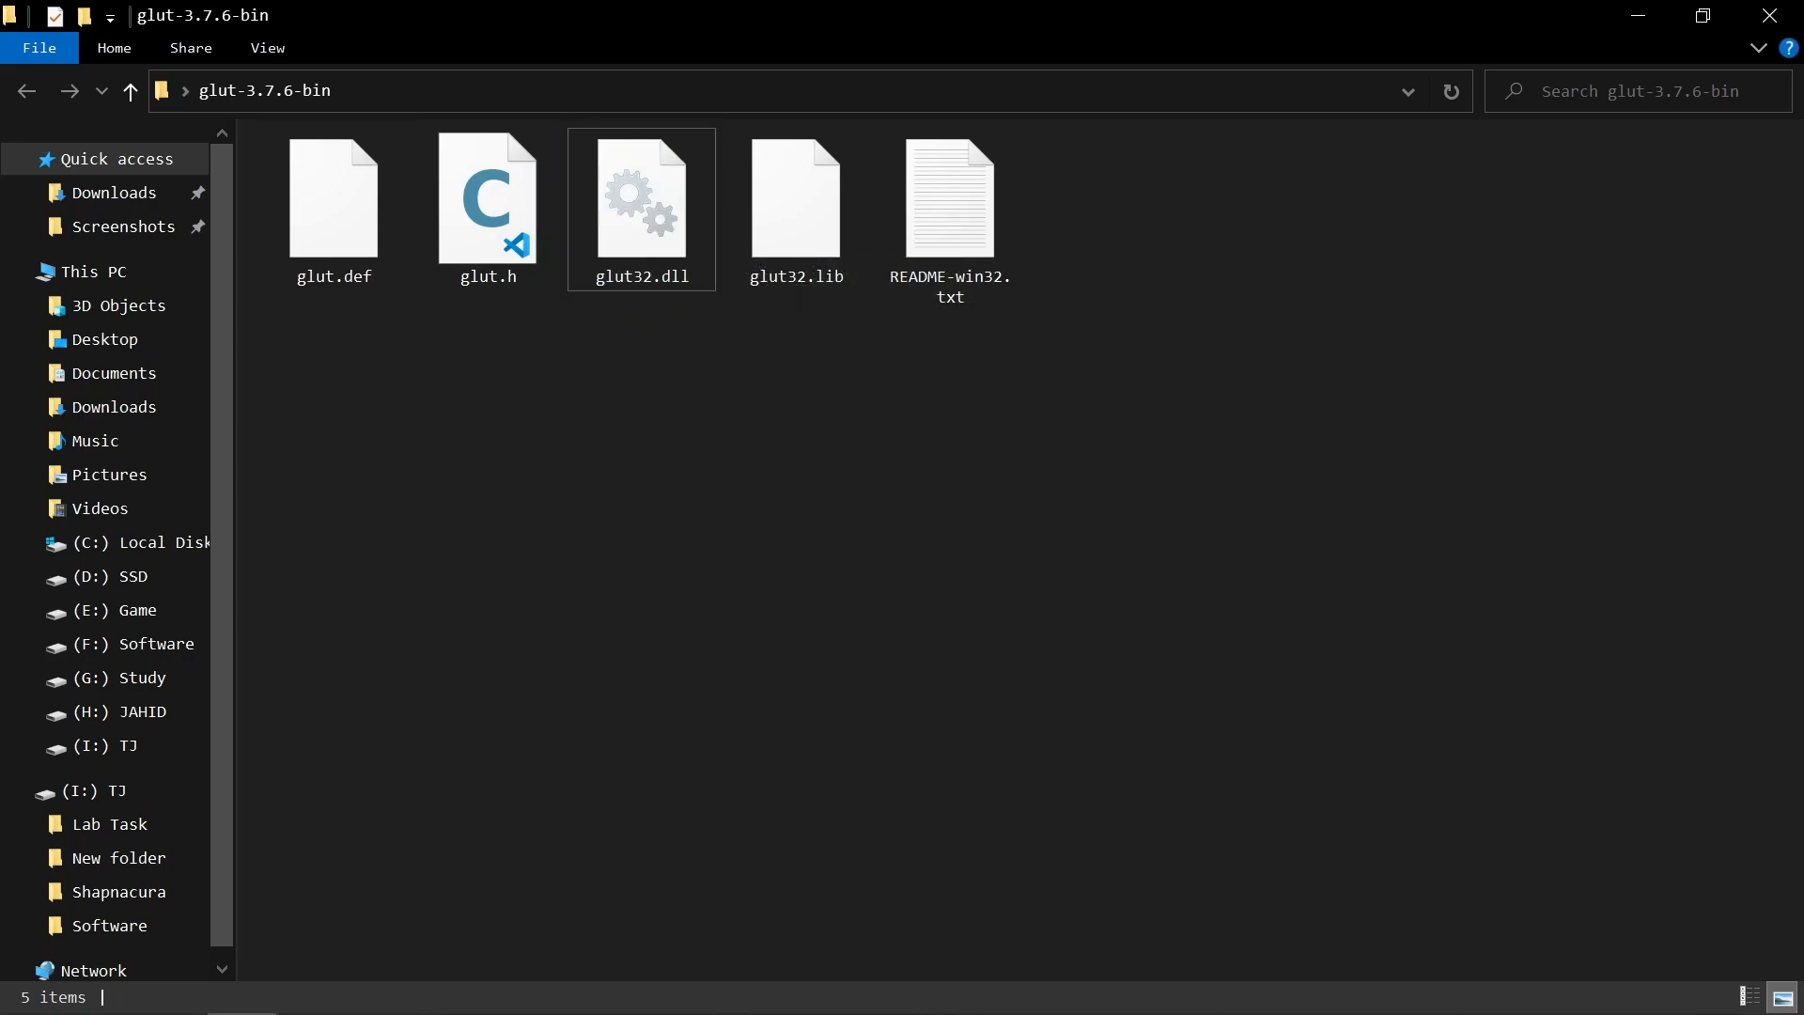
Step: Switch to the GLUT Installation document in Word and read the Step 02 instruction for copying glut32.dll
{"action": "left_click", "coordinate": [452, 986]}
{"action": "left_click", "coordinate": [301, 851]}
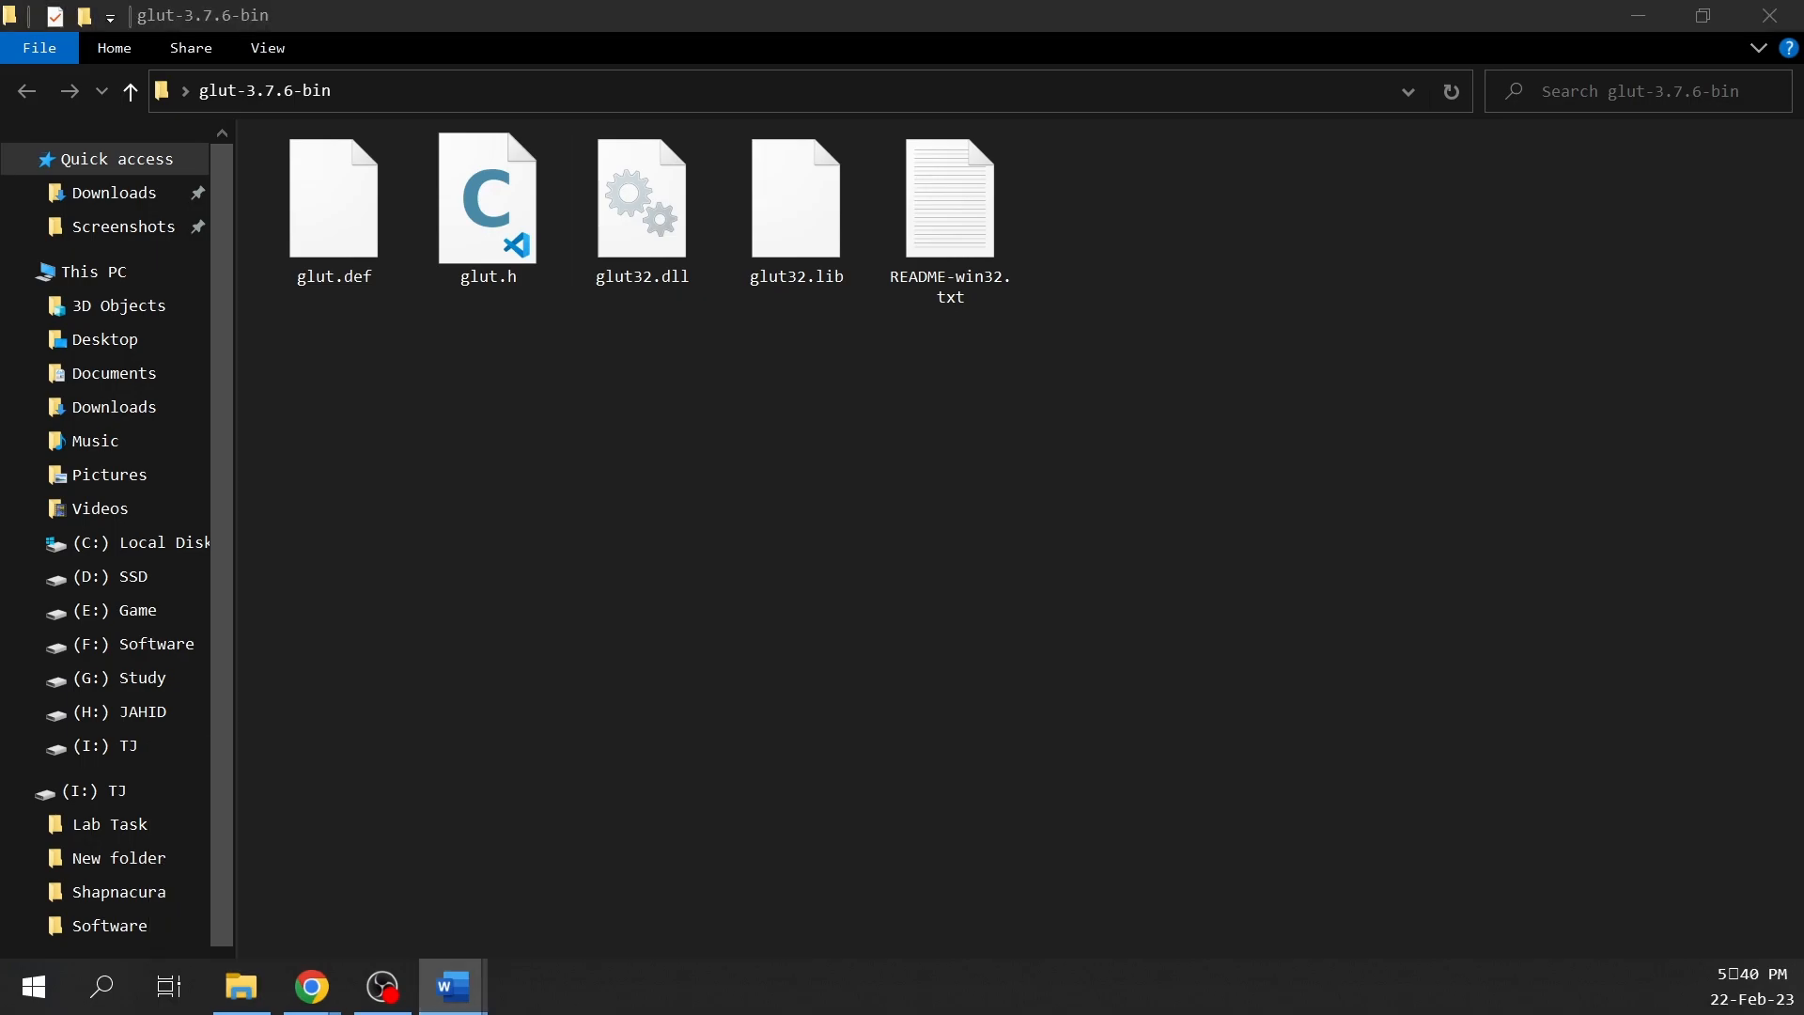
{"action": "scroll", "coordinate": [338, 272], "scroll_direction": "down", "scroll_amount": 2}
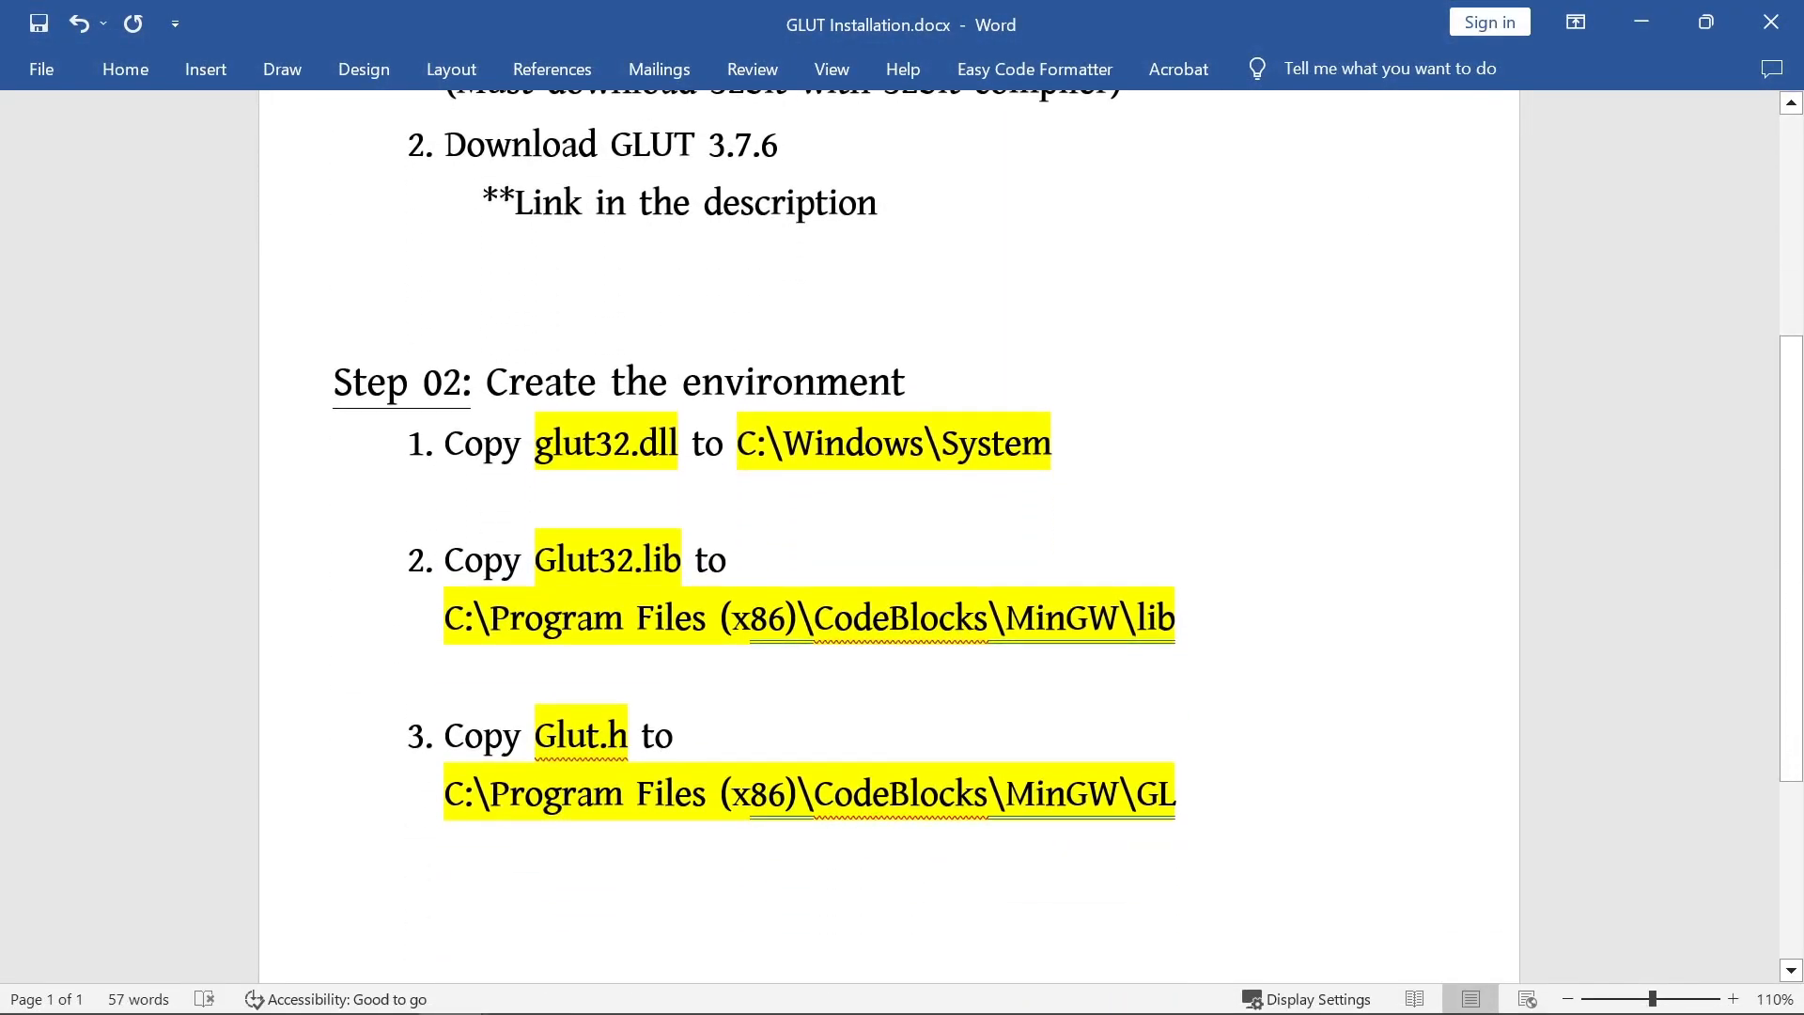
{"action": "left_click_drag", "start_coordinate": [444, 442], "coordinate": [1075, 442]}
{"action": "left_click", "coordinate": [844, 445]}
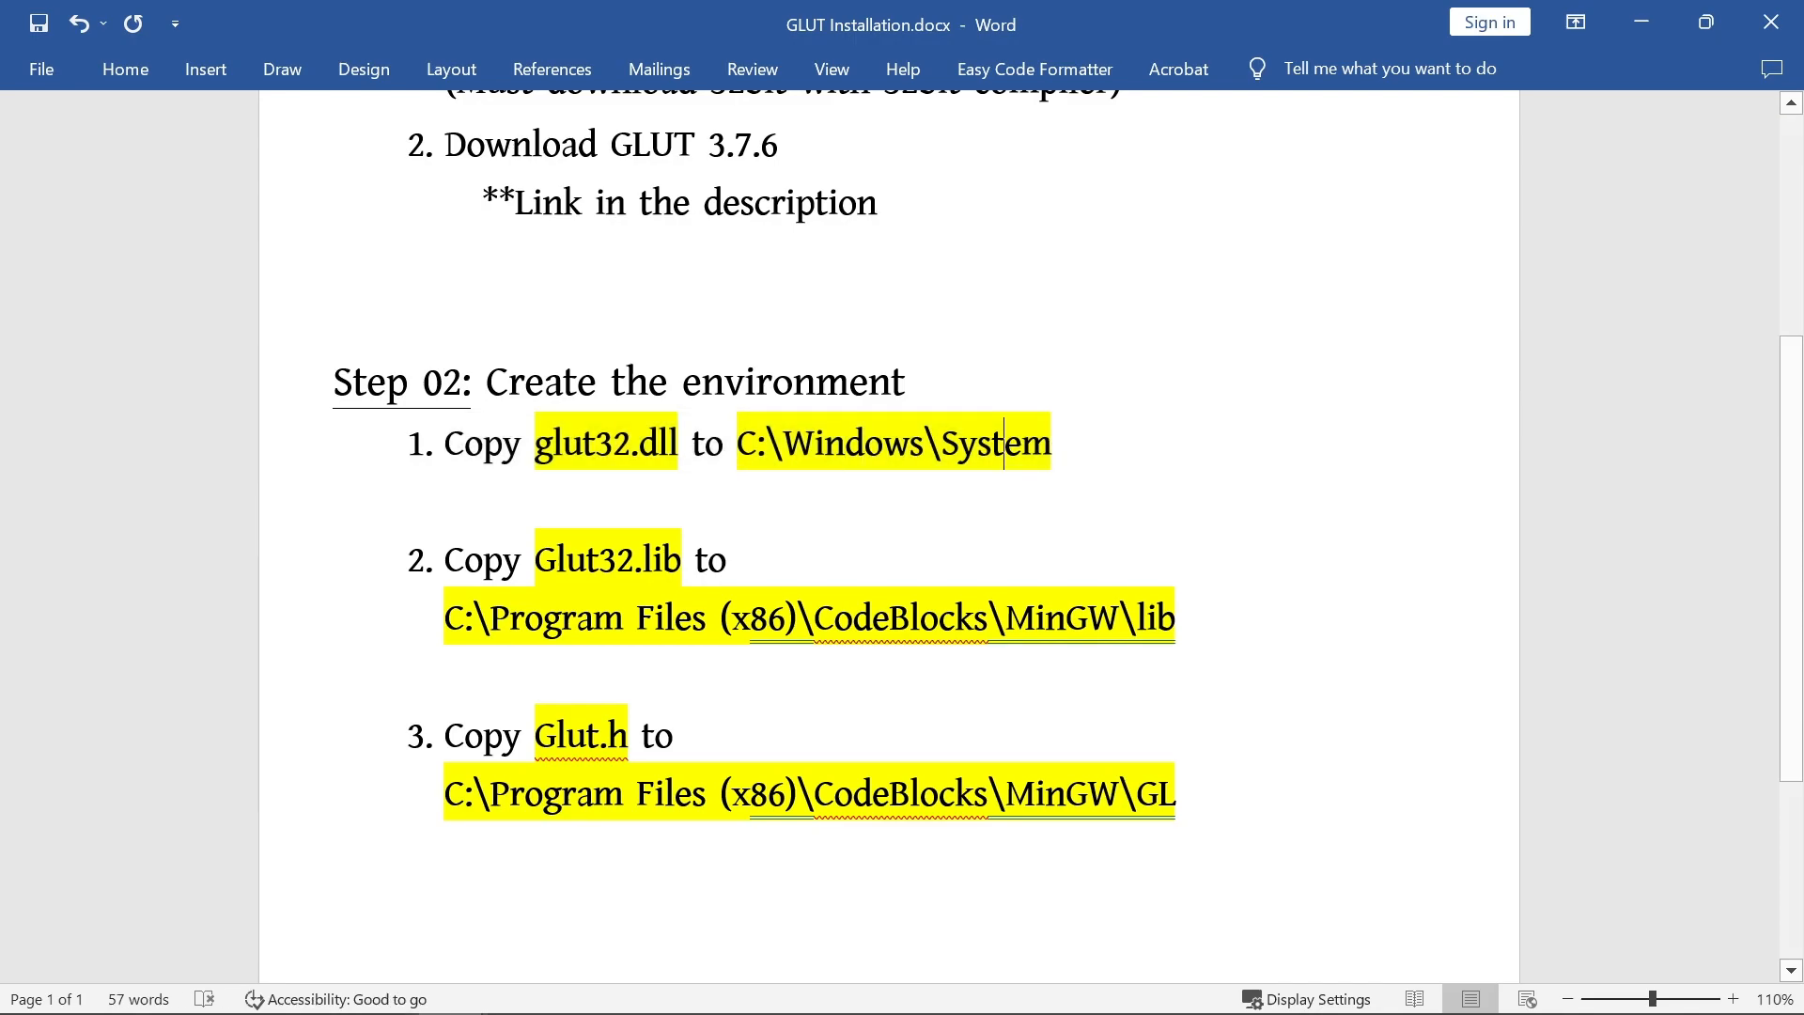
Step: Switch to File Explorer, check for glut32.dll in C:\Windows\System, and go back to the C: drive
{"action": "left_click", "coordinate": [241, 983]}
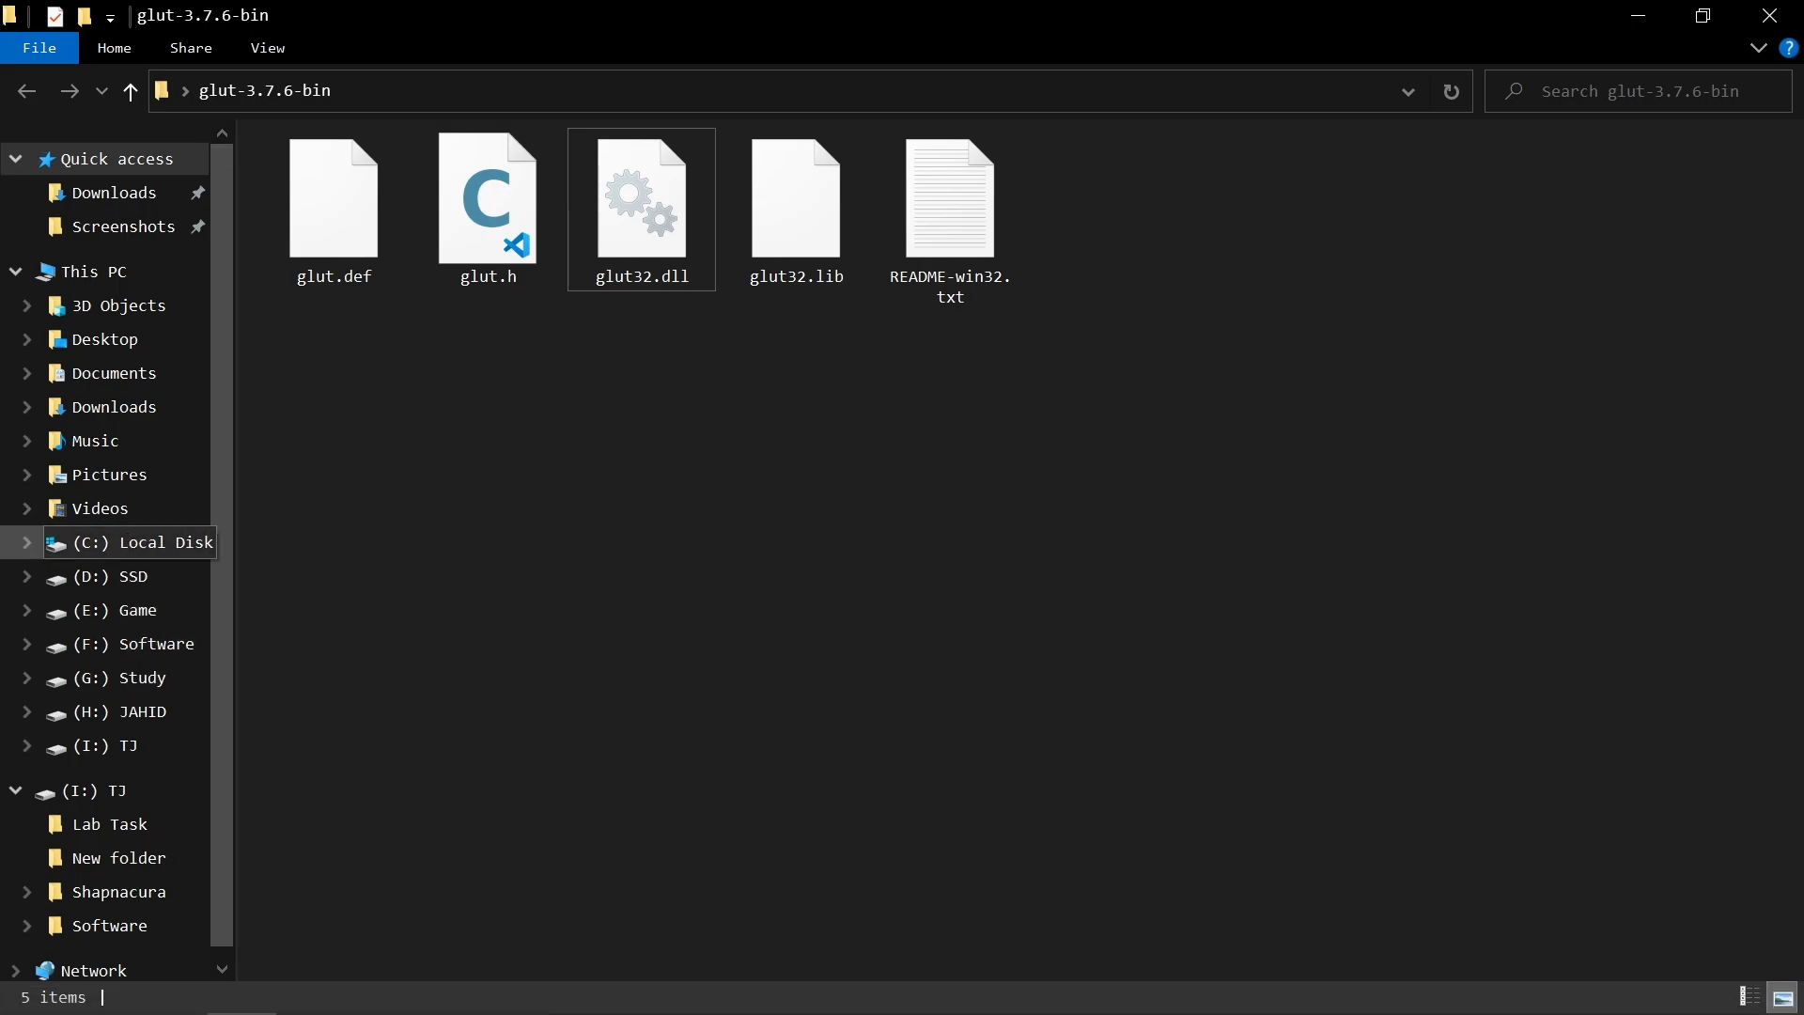
{"action": "left_click", "coordinate": [131, 543]}
{"action": "double_click", "coordinate": [1258, 209]}
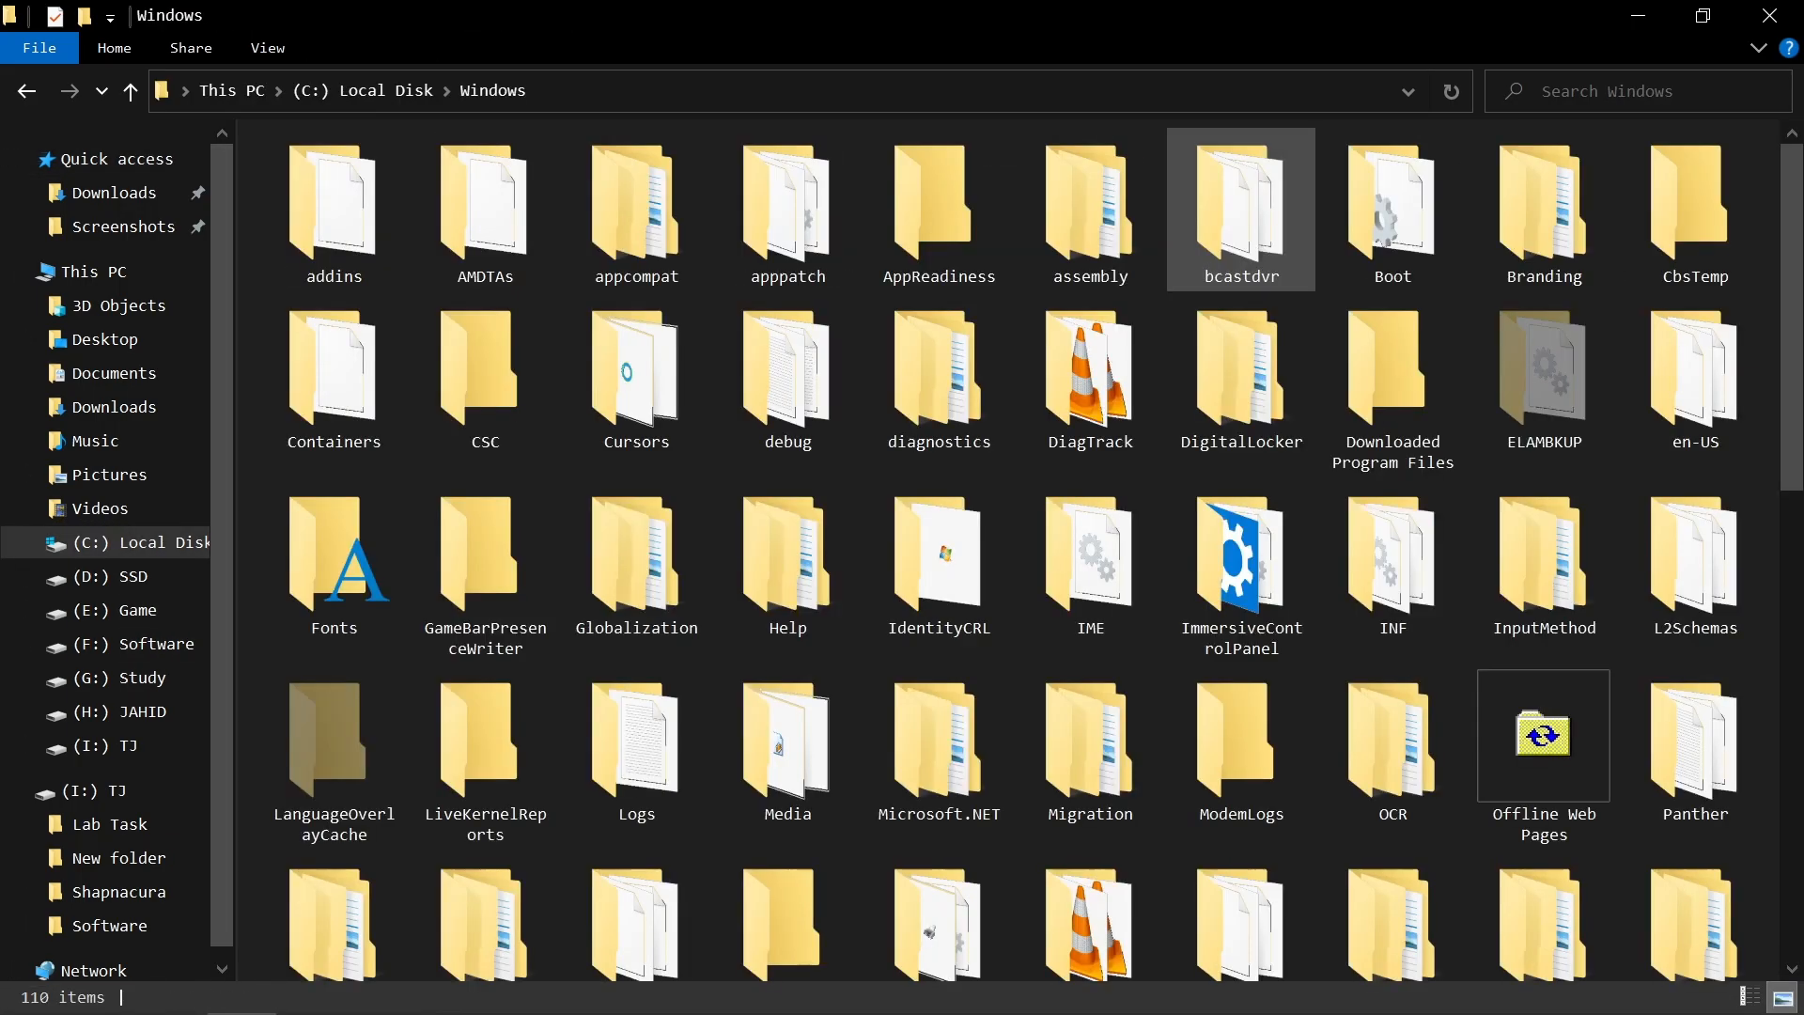
{"action": "scroll", "coordinate": [788, 526], "scroll_direction": "down", "scroll_amount": 10}
{"action": "scroll", "coordinate": [939, 507], "scroll_direction": "down", "scroll_amount": 2}
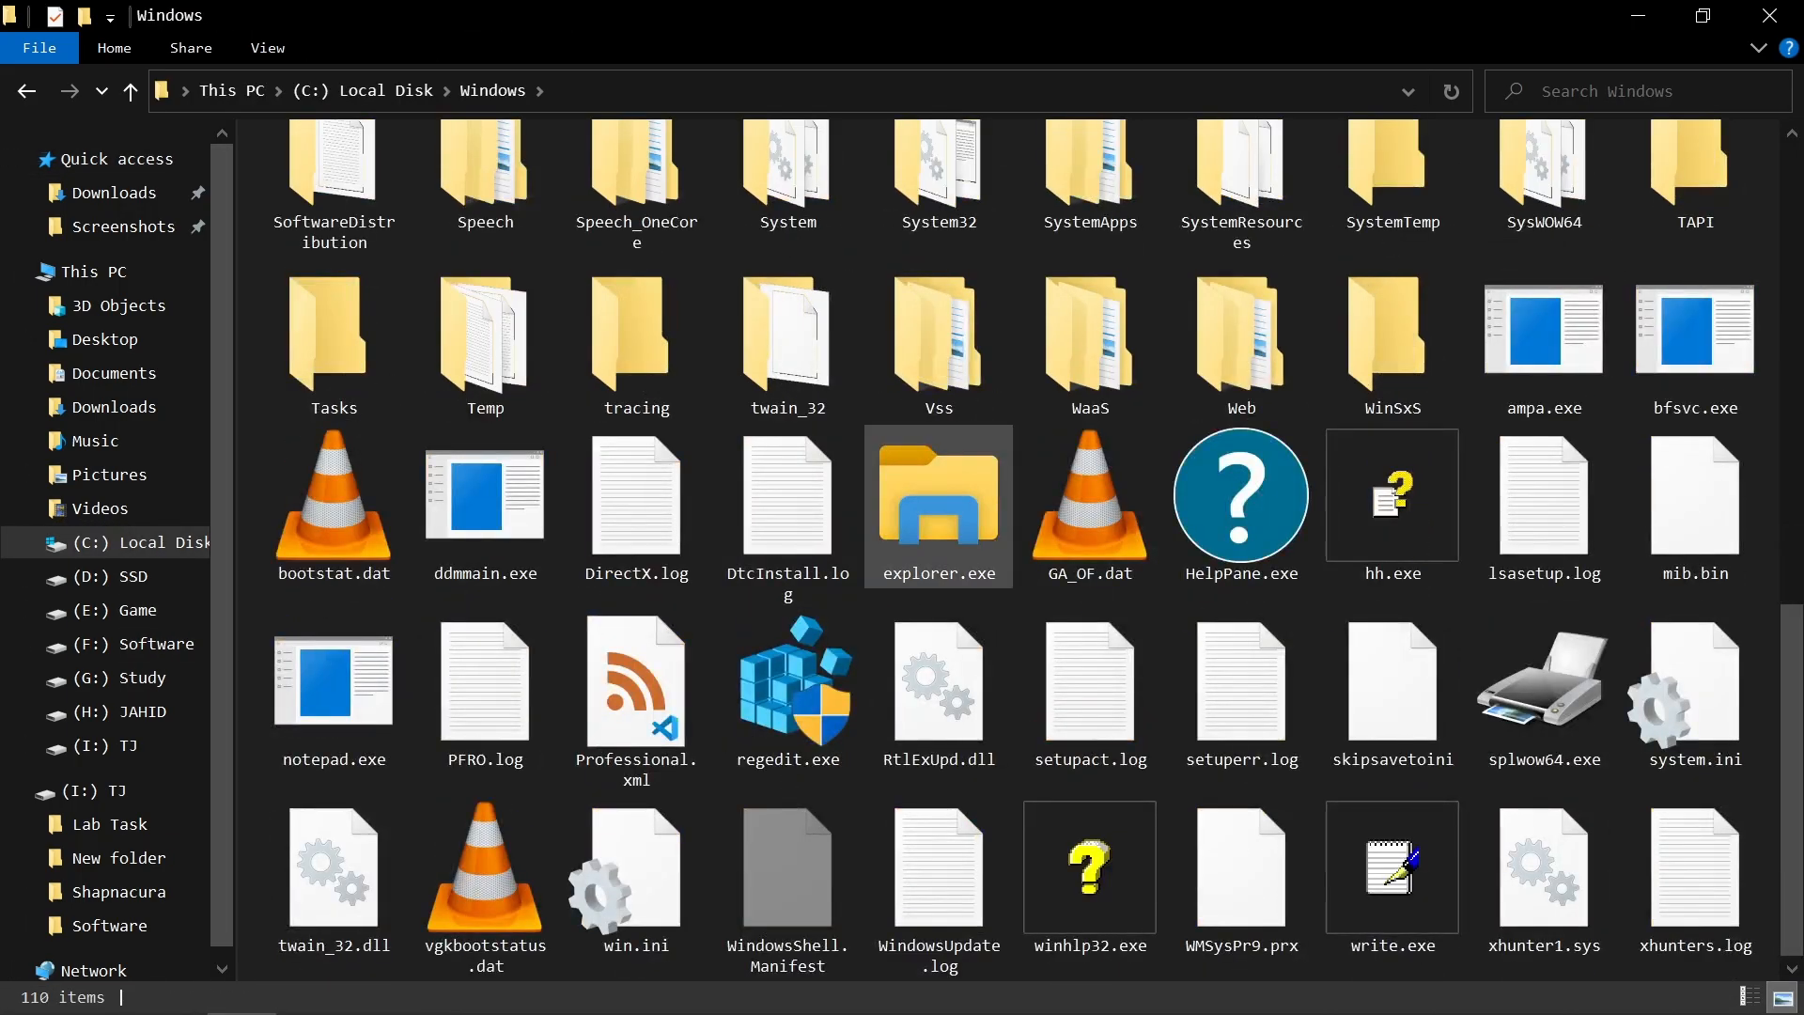
{"action": "scroll", "coordinate": [939, 507], "scroll_direction": "up", "scroll_amount": 4}
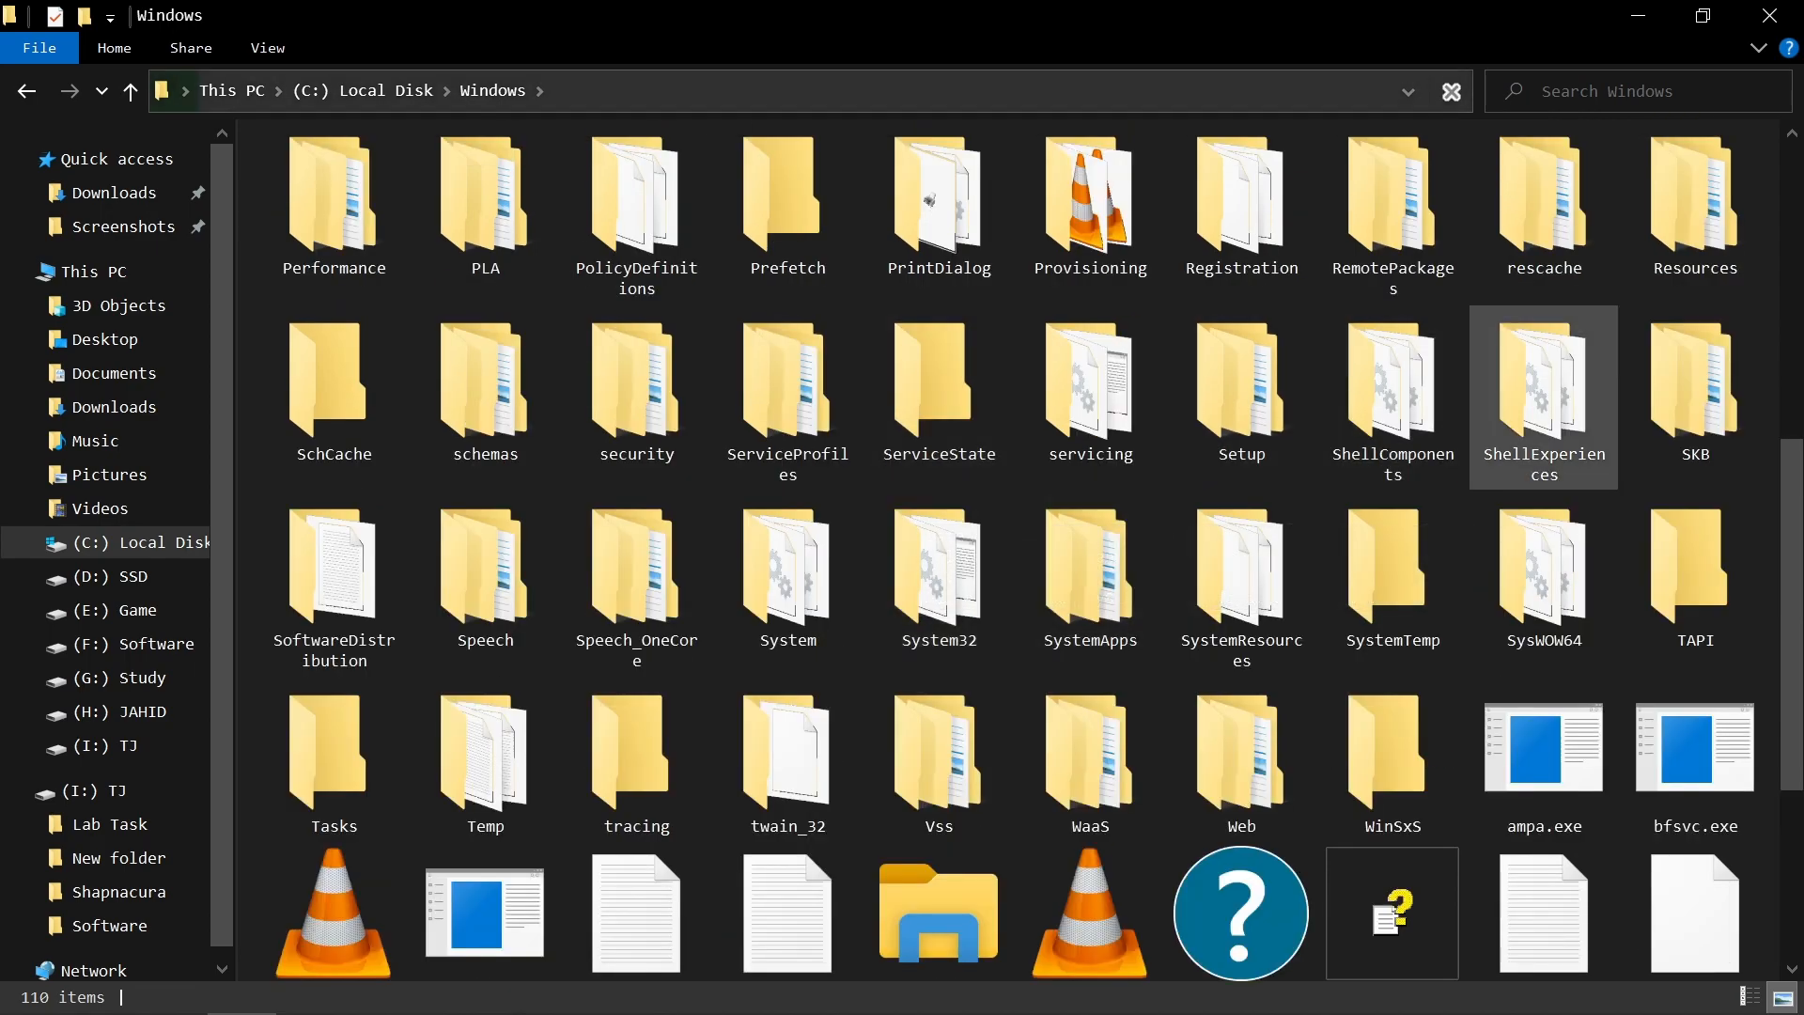
{"action": "left_click", "coordinate": [787, 573]}
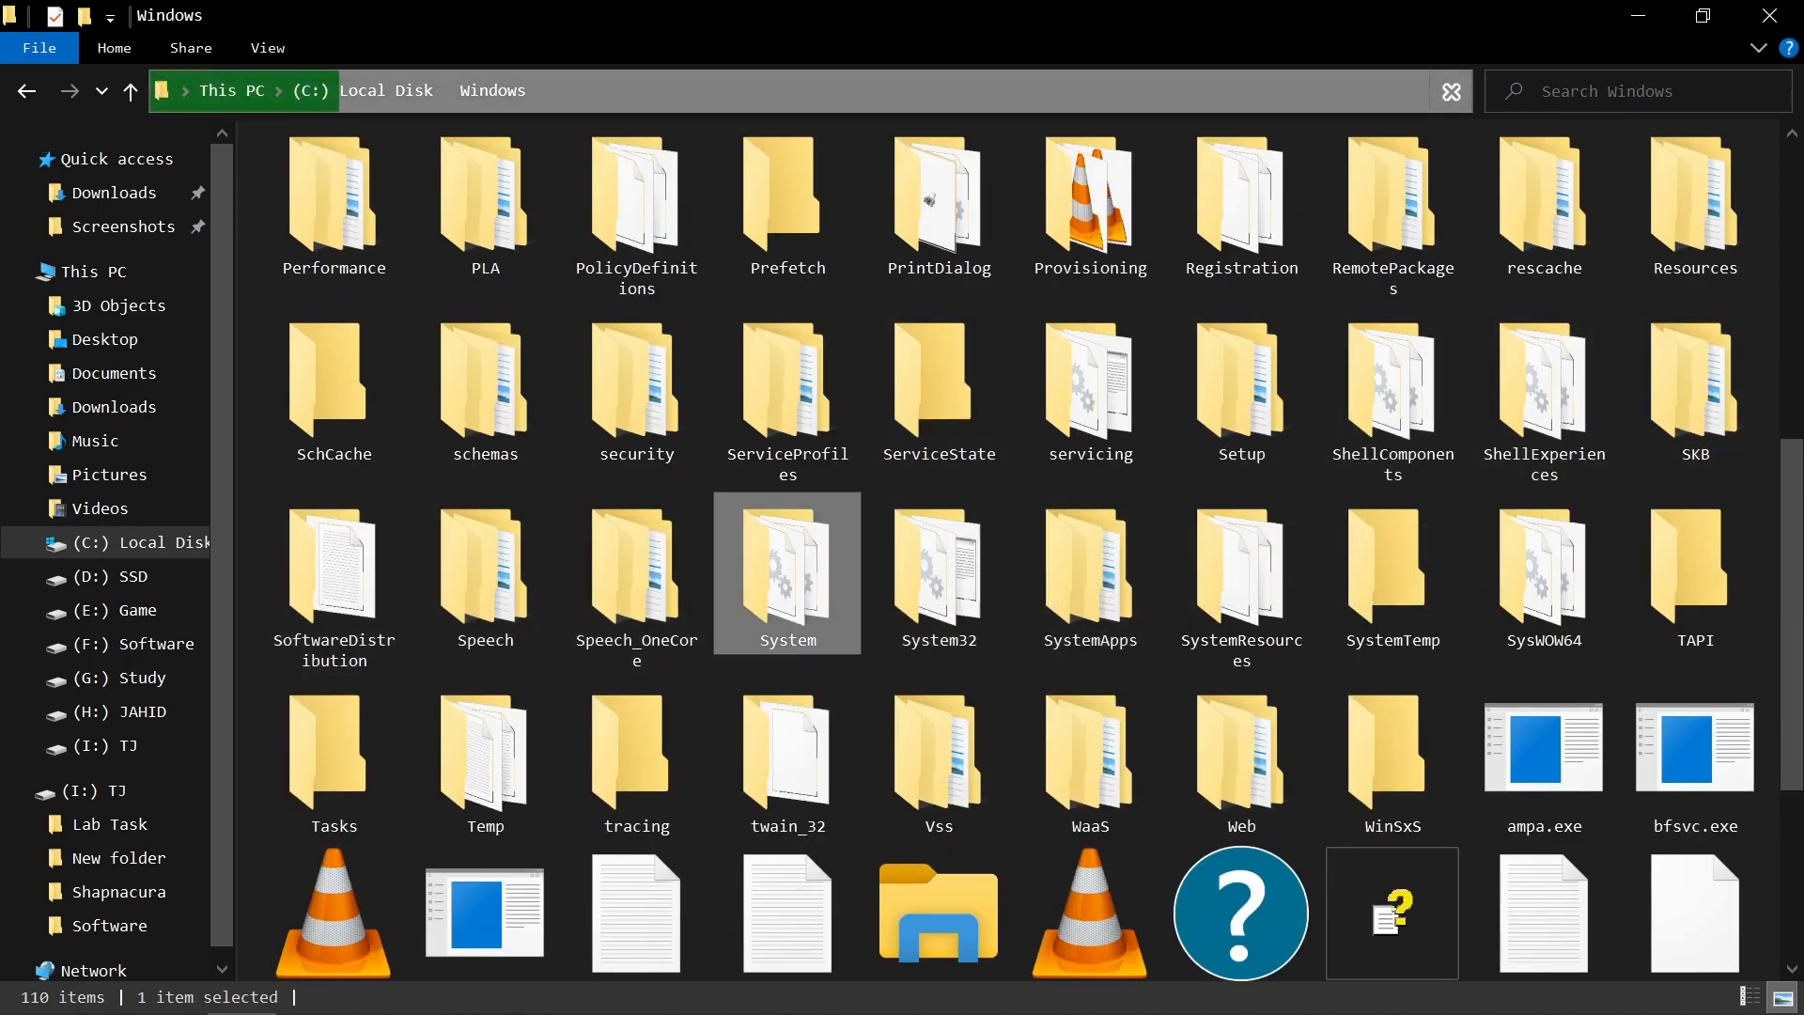
{"action": "left_click_drag", "start_coordinate": [325, 208], "coordinate": [413, 124]}
{"action": "left_click_drag", "start_coordinate": [406, 237], "coordinate": [369, 215]}
{"action": "left_click", "coordinate": [413, 211]}
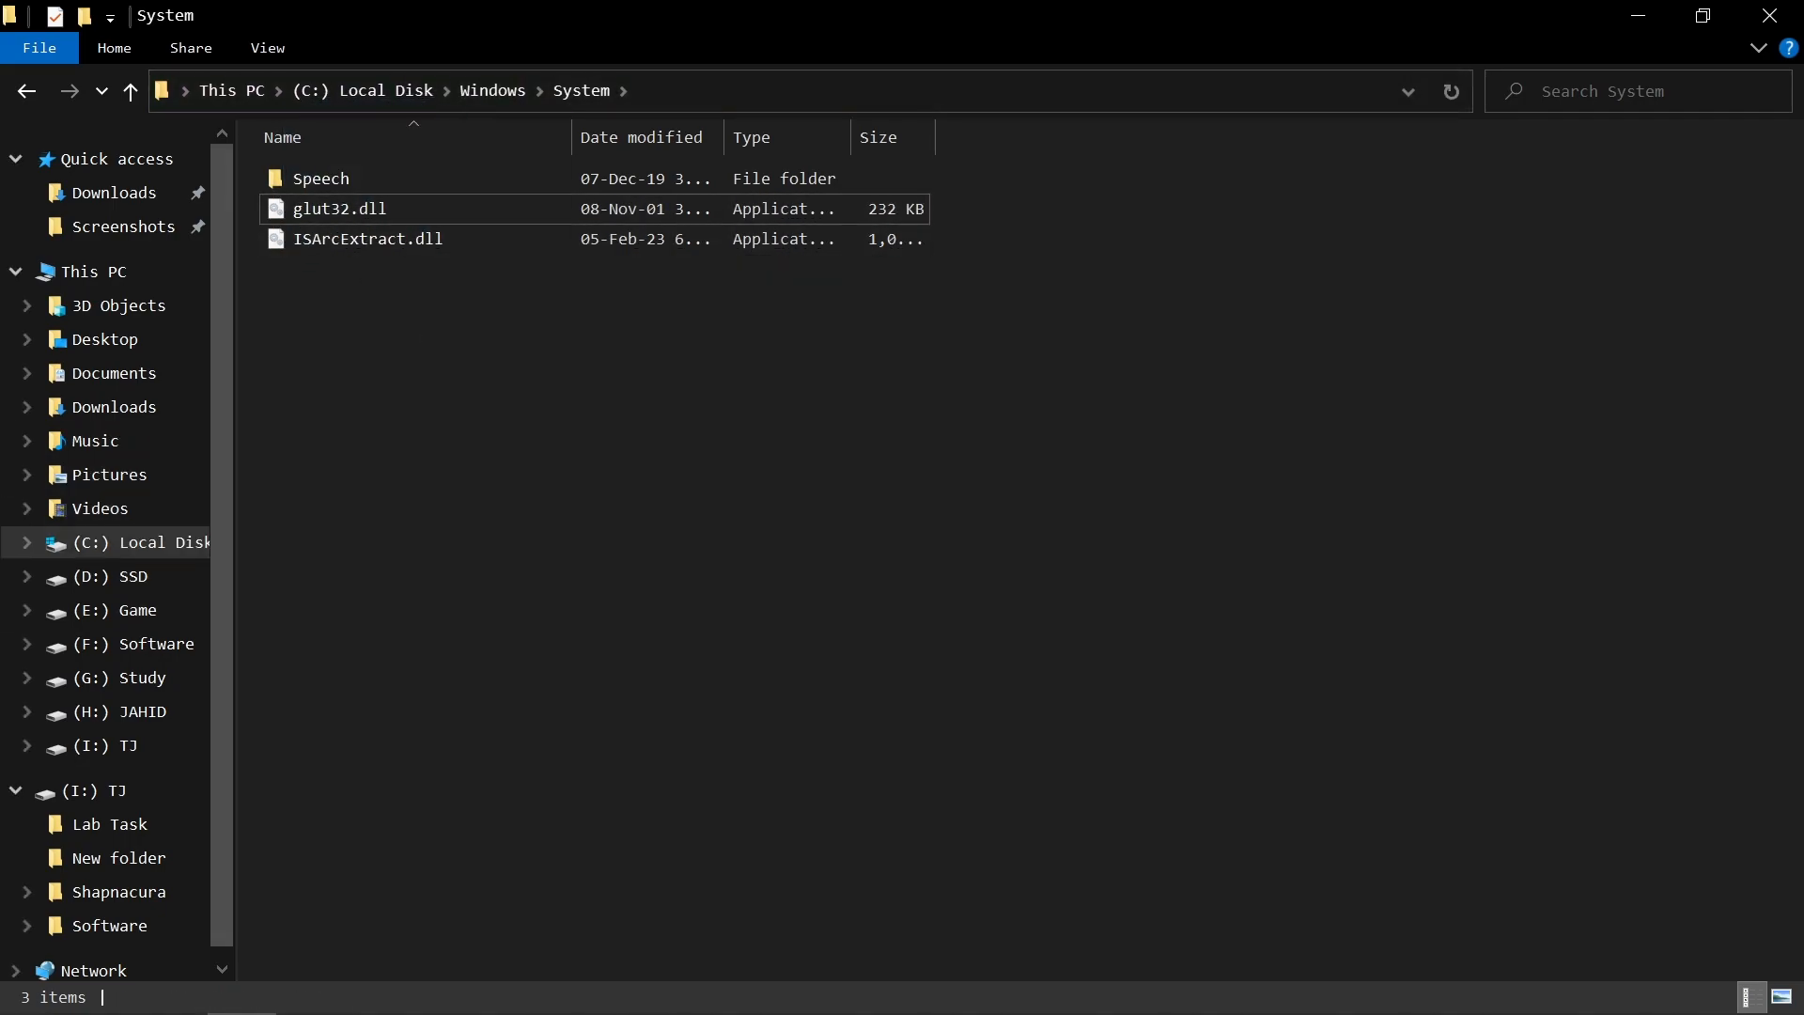
{"action": "left_click", "coordinate": [26, 92]}
{"action": "left_click", "coordinate": [26, 91]}
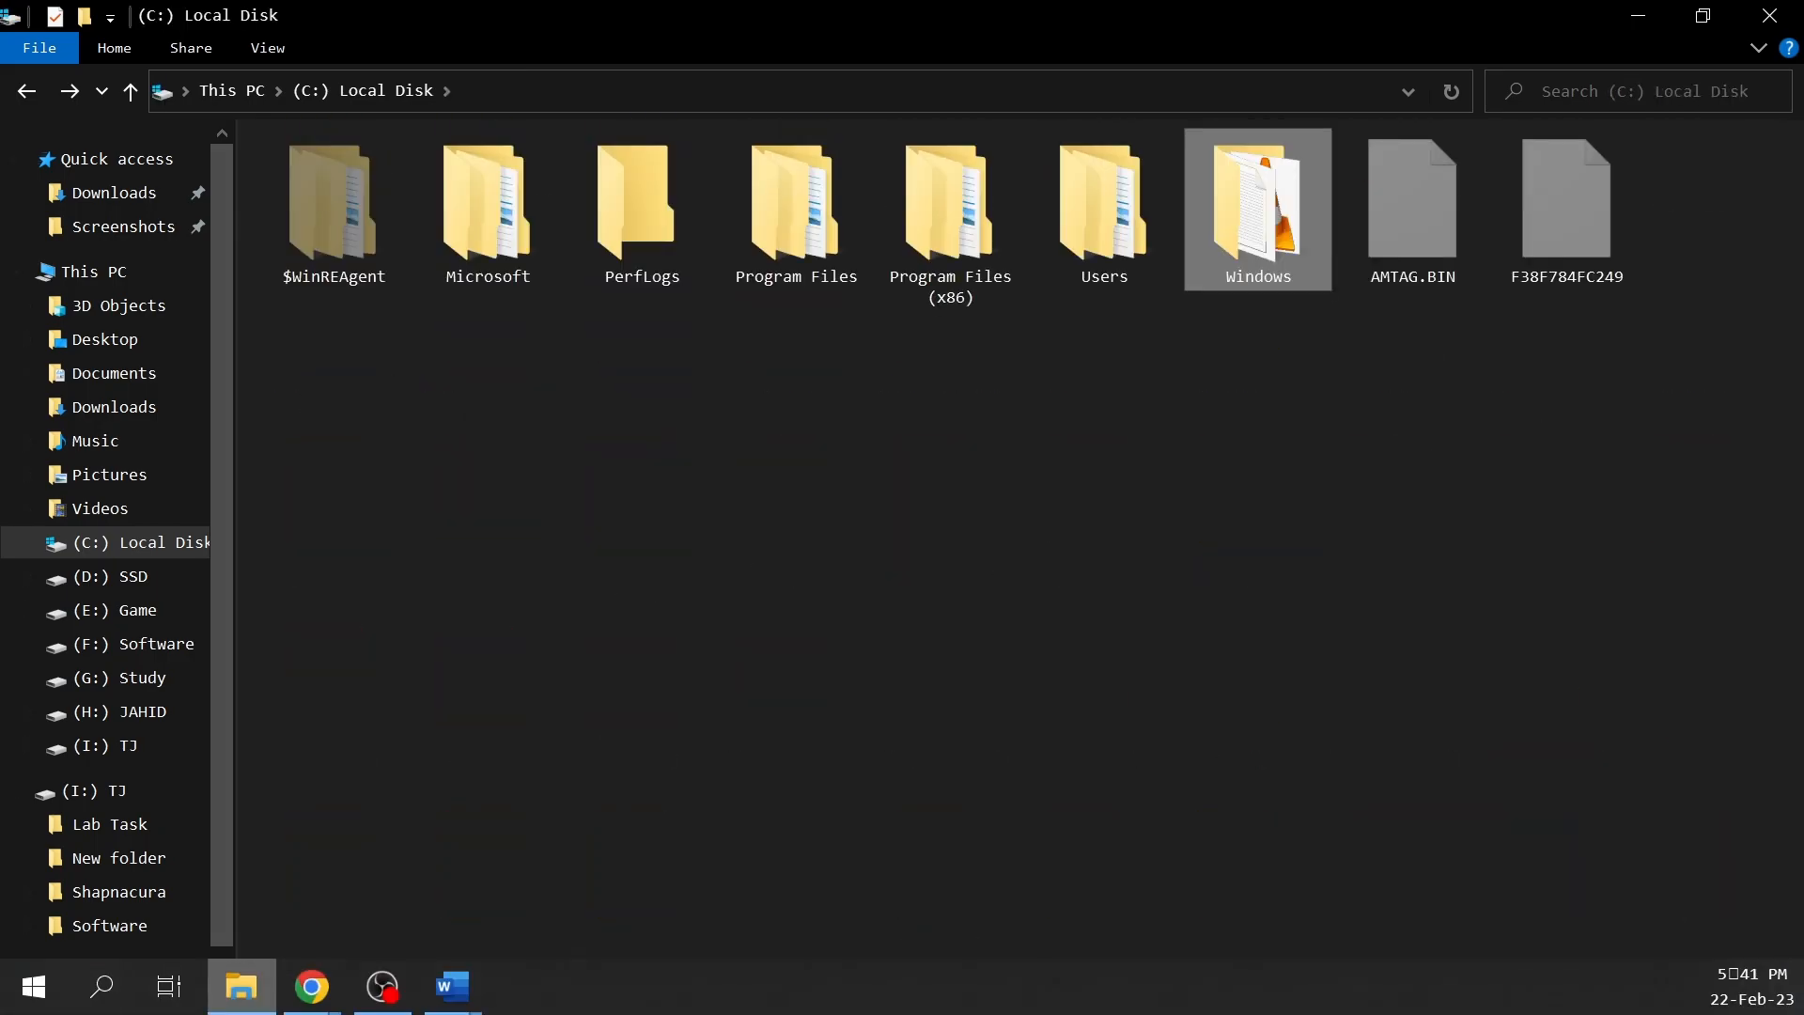
Step: Switch to the Word document and read which destination folder the Glut32.lib file needs
{"action": "left_click", "coordinate": [452, 994]}
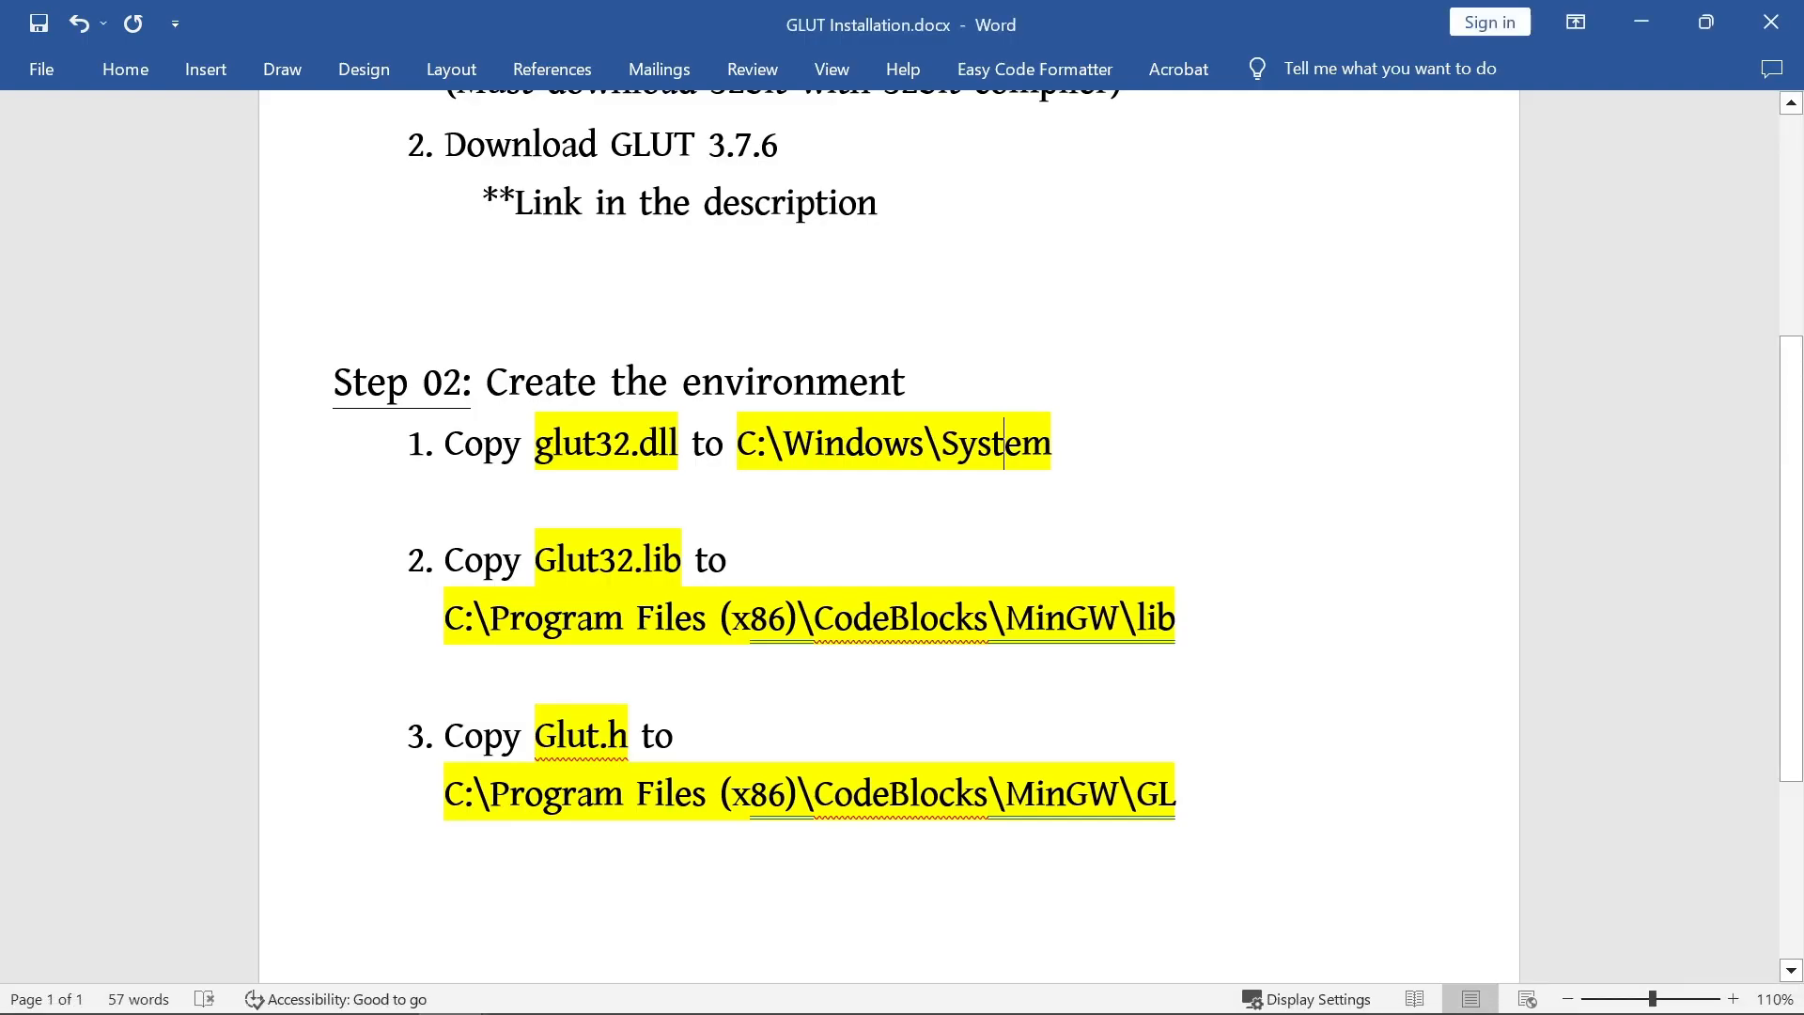
{"action": "left_click_drag", "start_coordinate": [535, 559], "coordinate": [694, 561]}
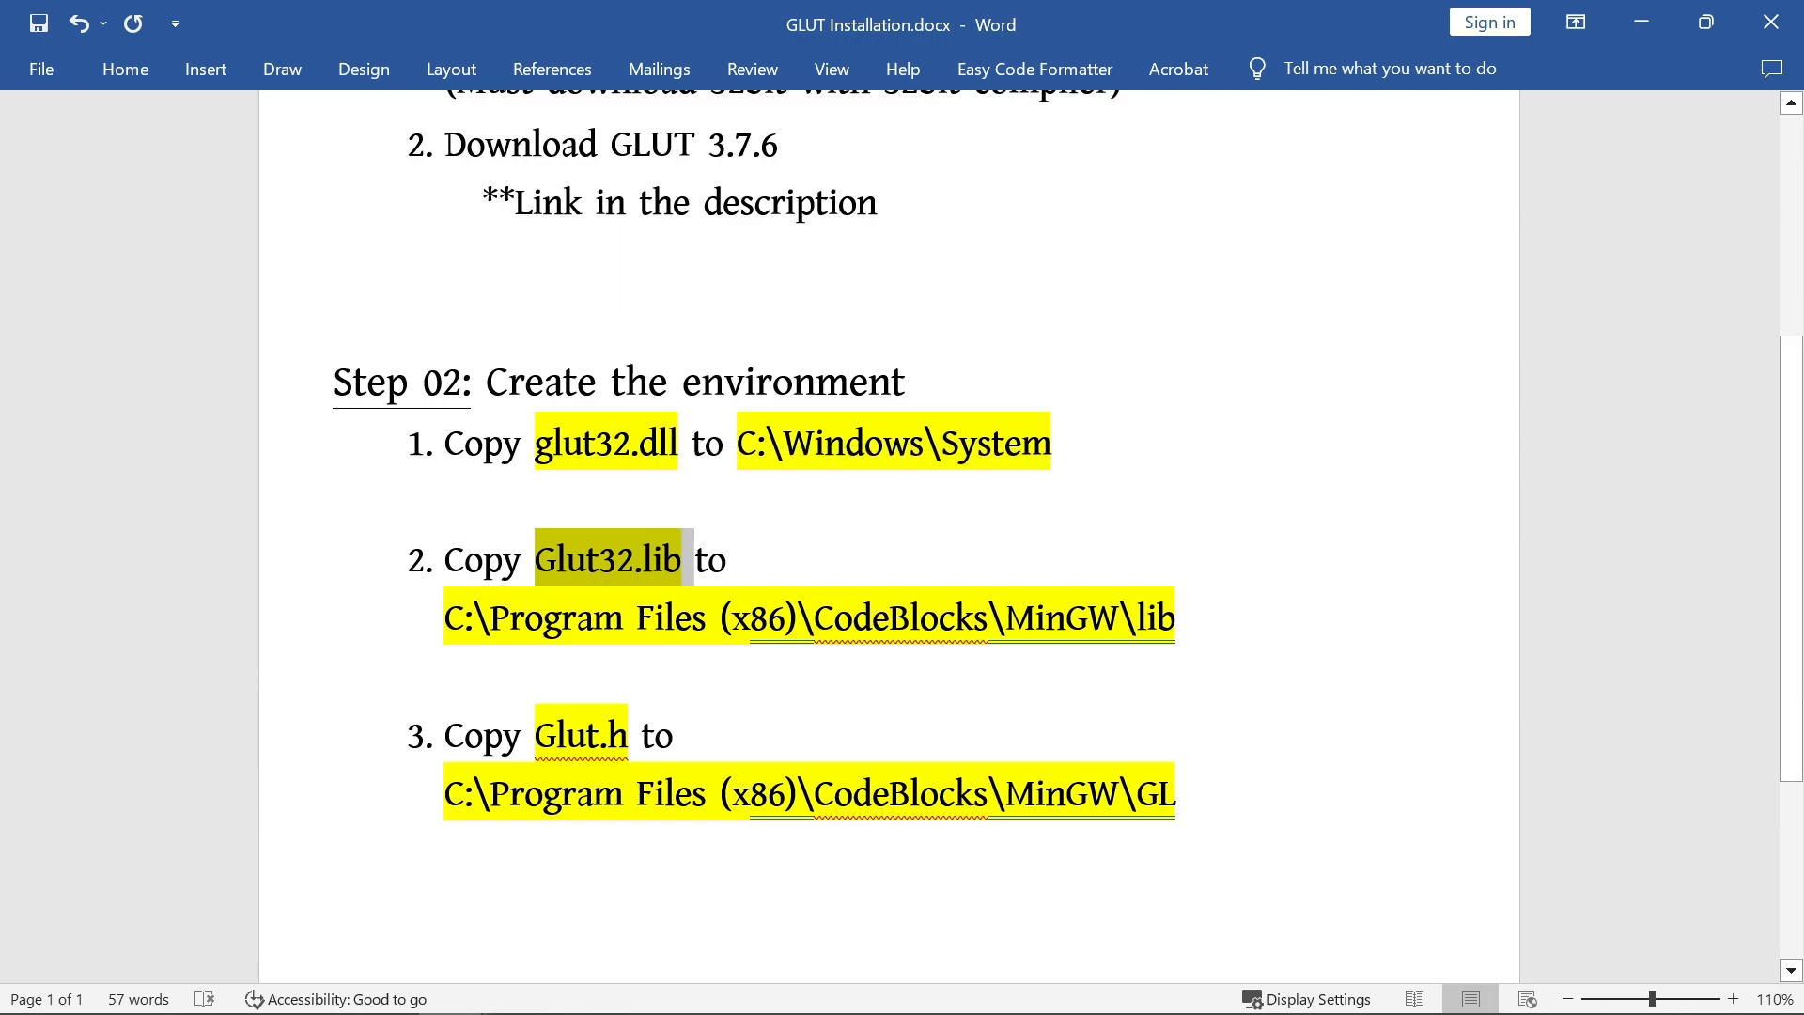
{"action": "left_click", "coordinate": [543, 618]}
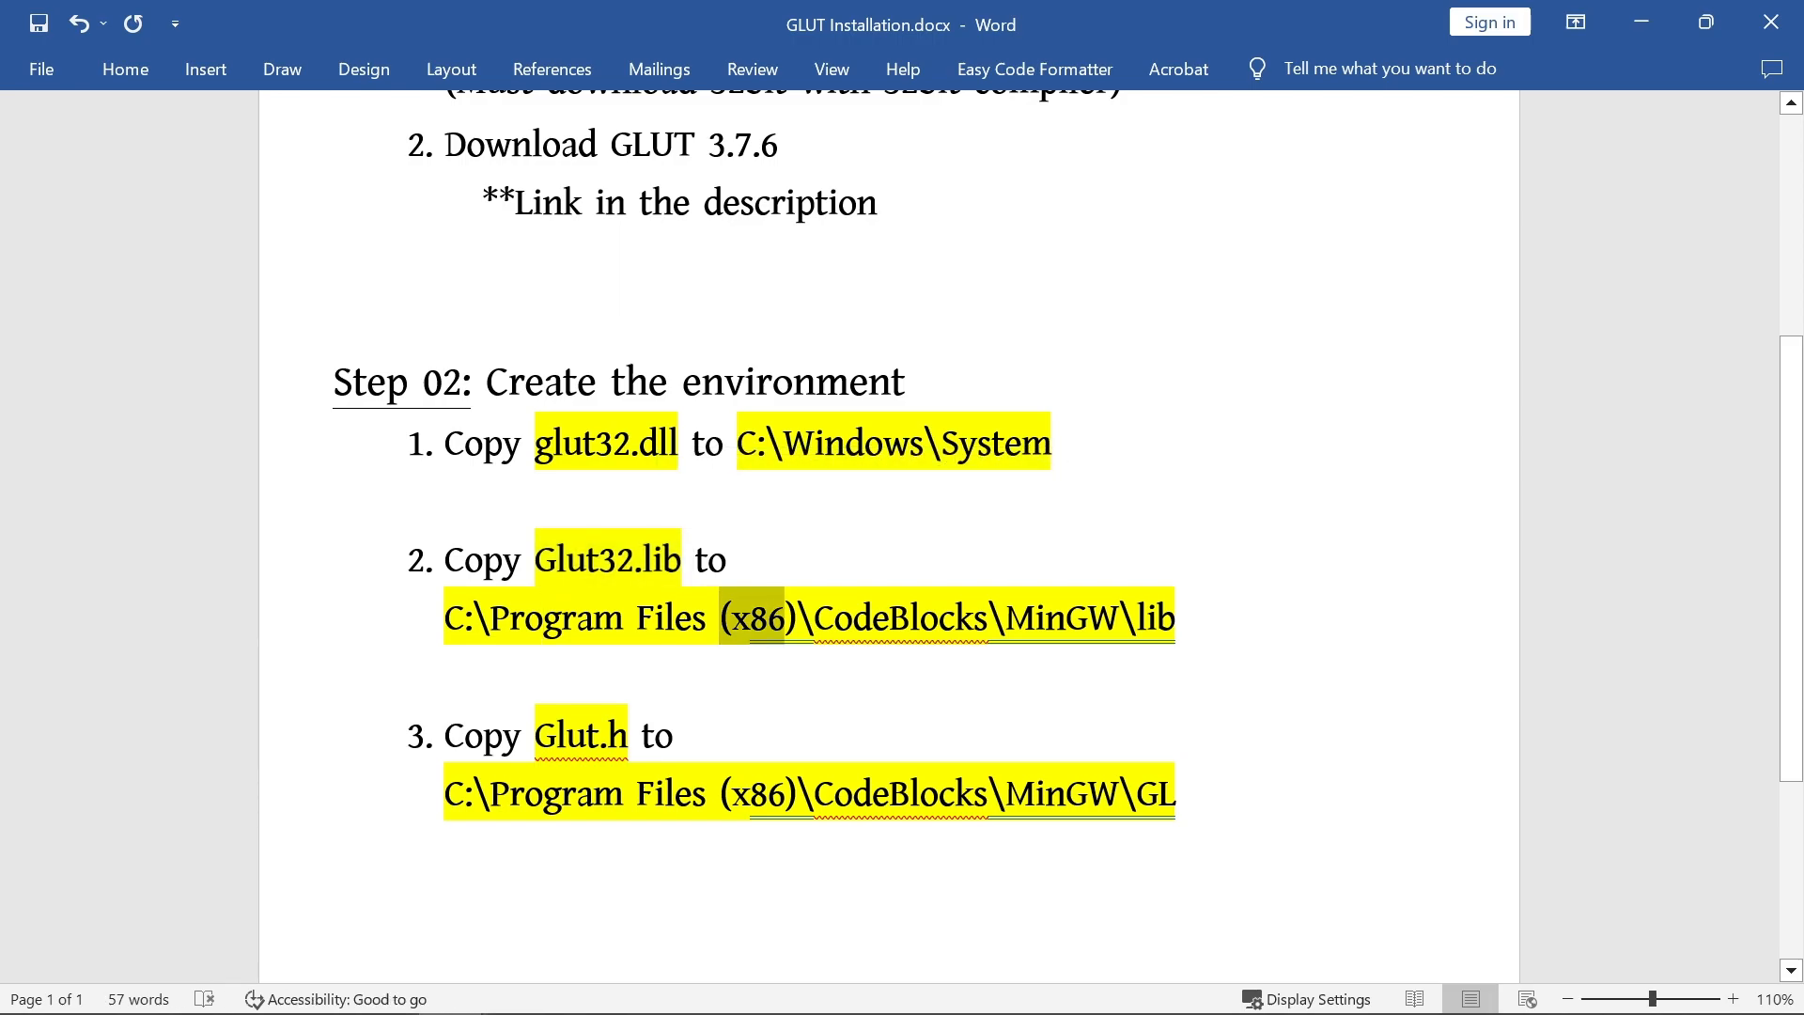
{"action": "left_click", "coordinate": [889, 618]}
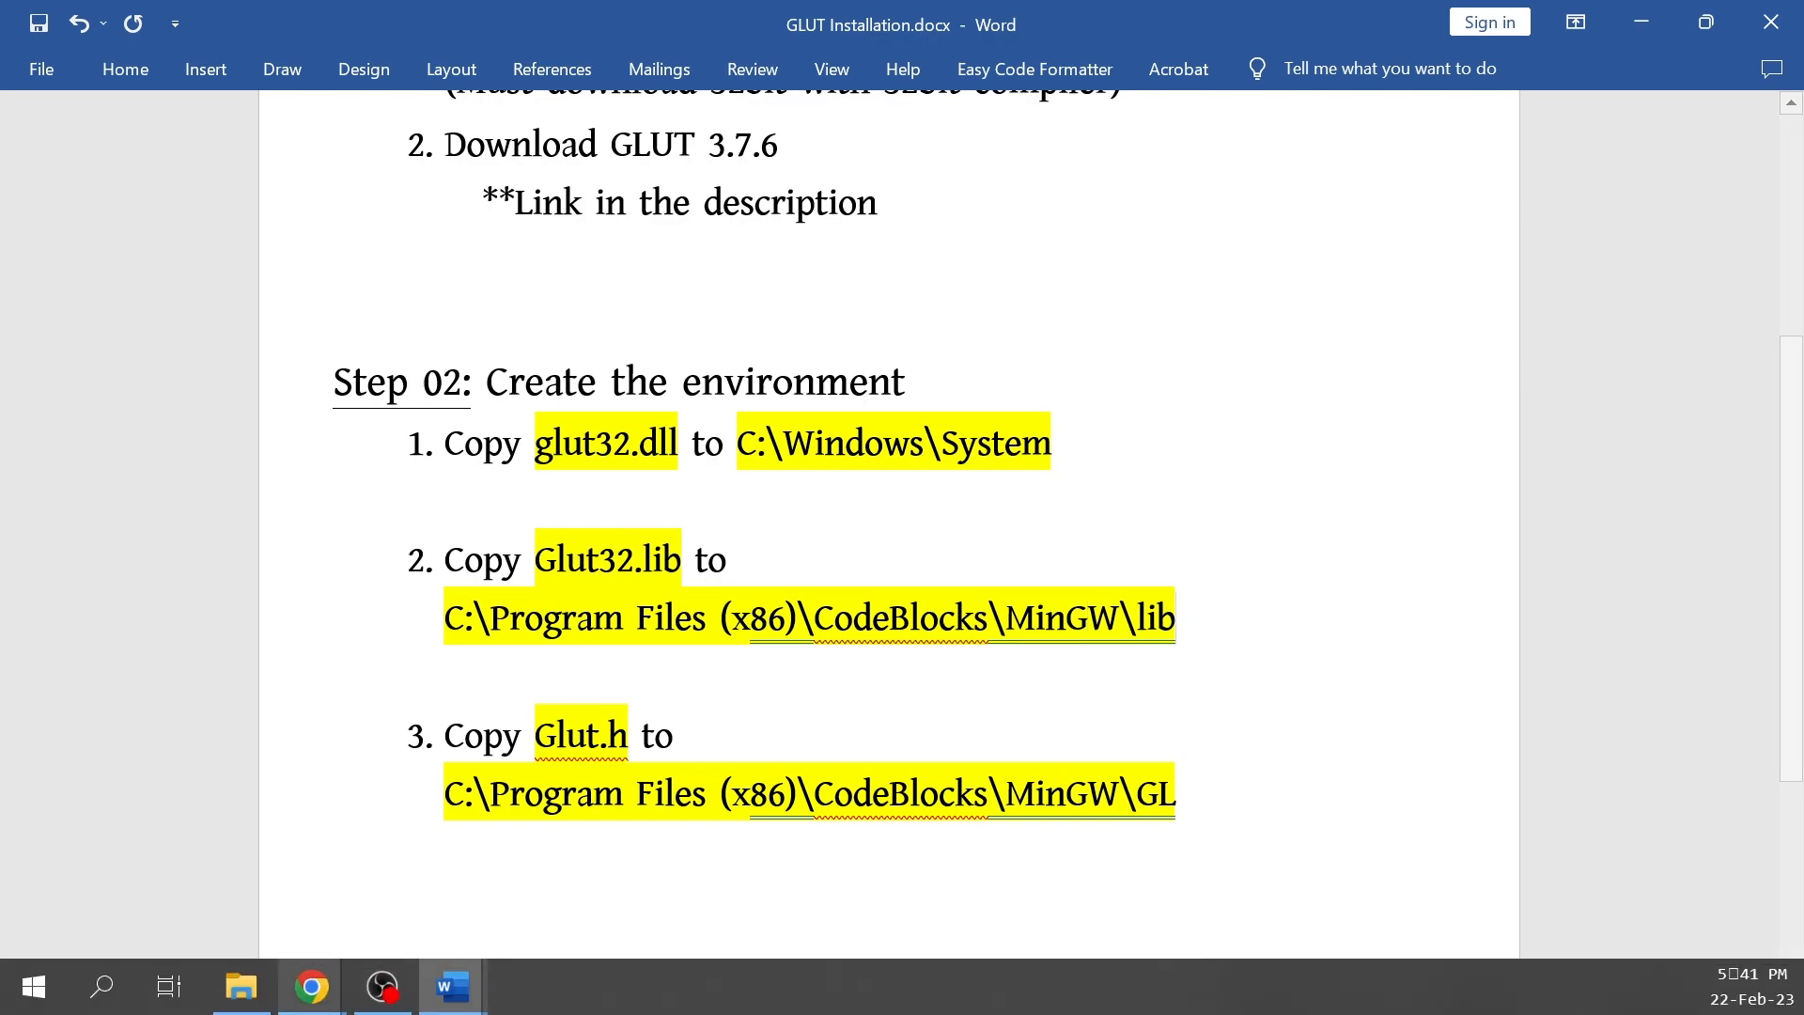
Step: In File Explorer, check for glut32.lib in C:\Program Files (x86)\CodeBlocks\MinGW\lib and go back to Program Files (x86)
{"action": "left_click", "coordinate": [241, 1002]}
{"action": "left_click", "coordinate": [141, 543]}
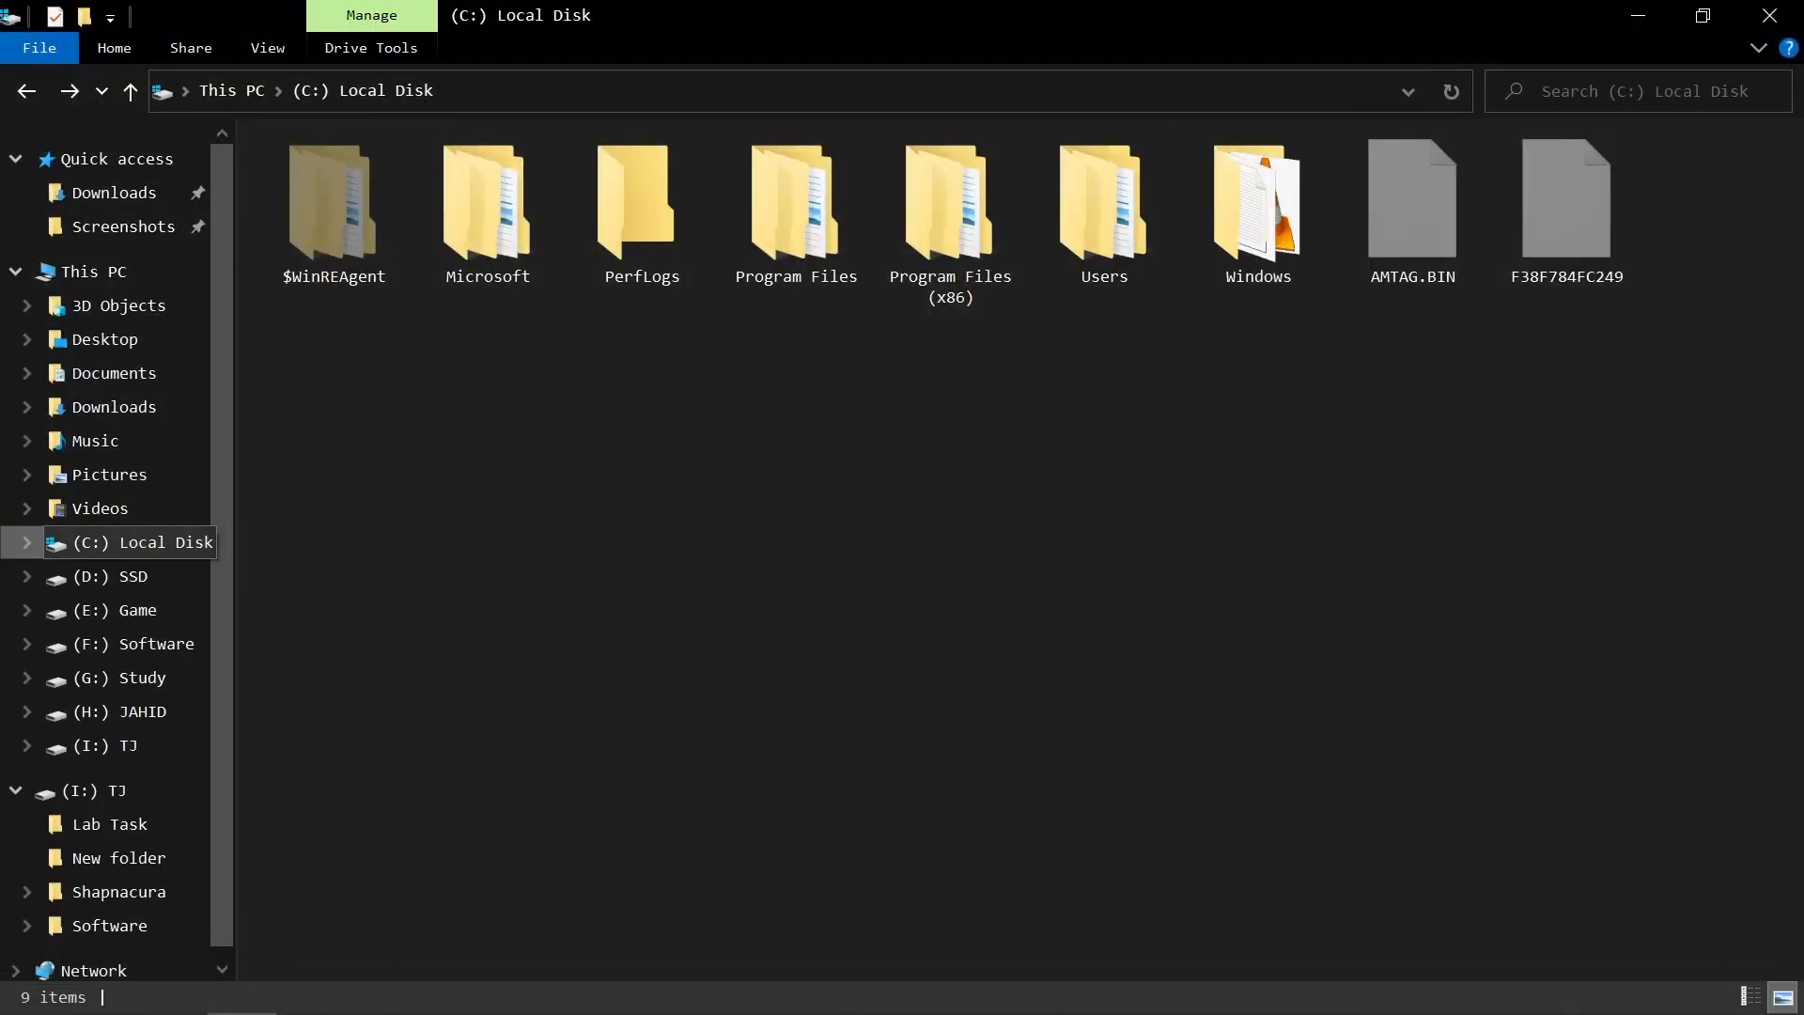
{"action": "double_click", "coordinate": [950, 216]}
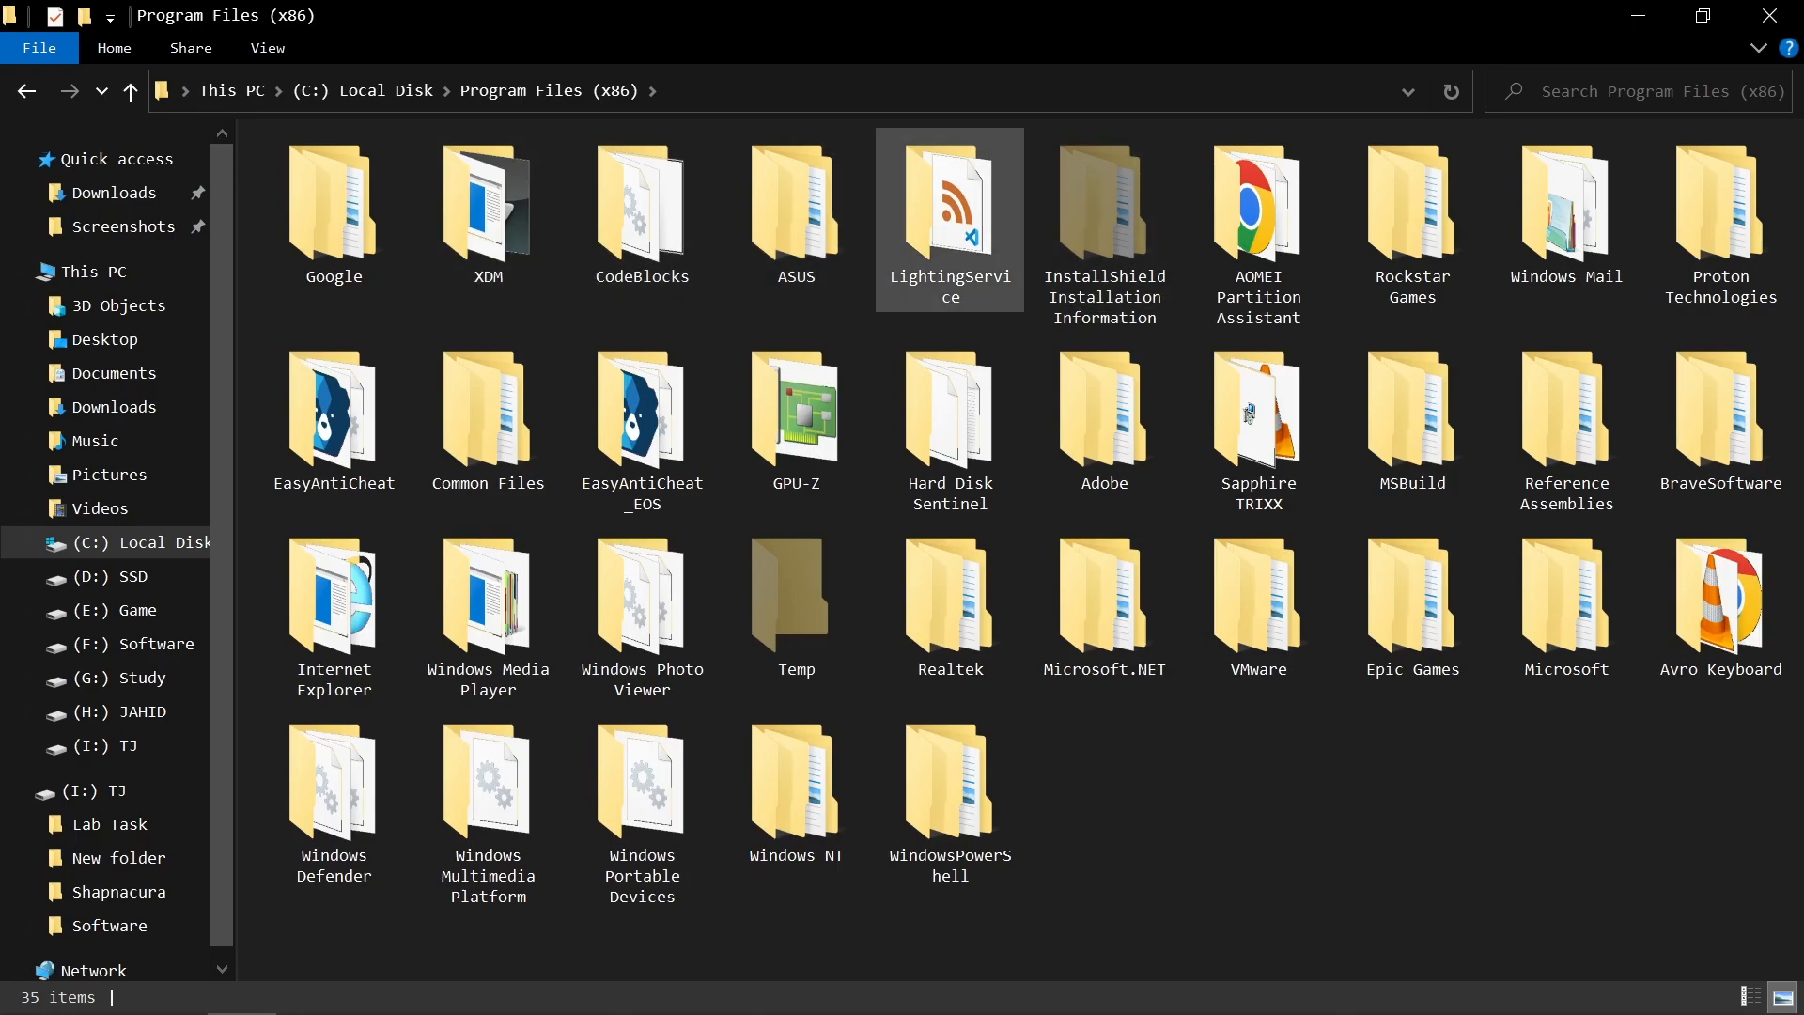
{"action": "double_click", "coordinate": [642, 217]}
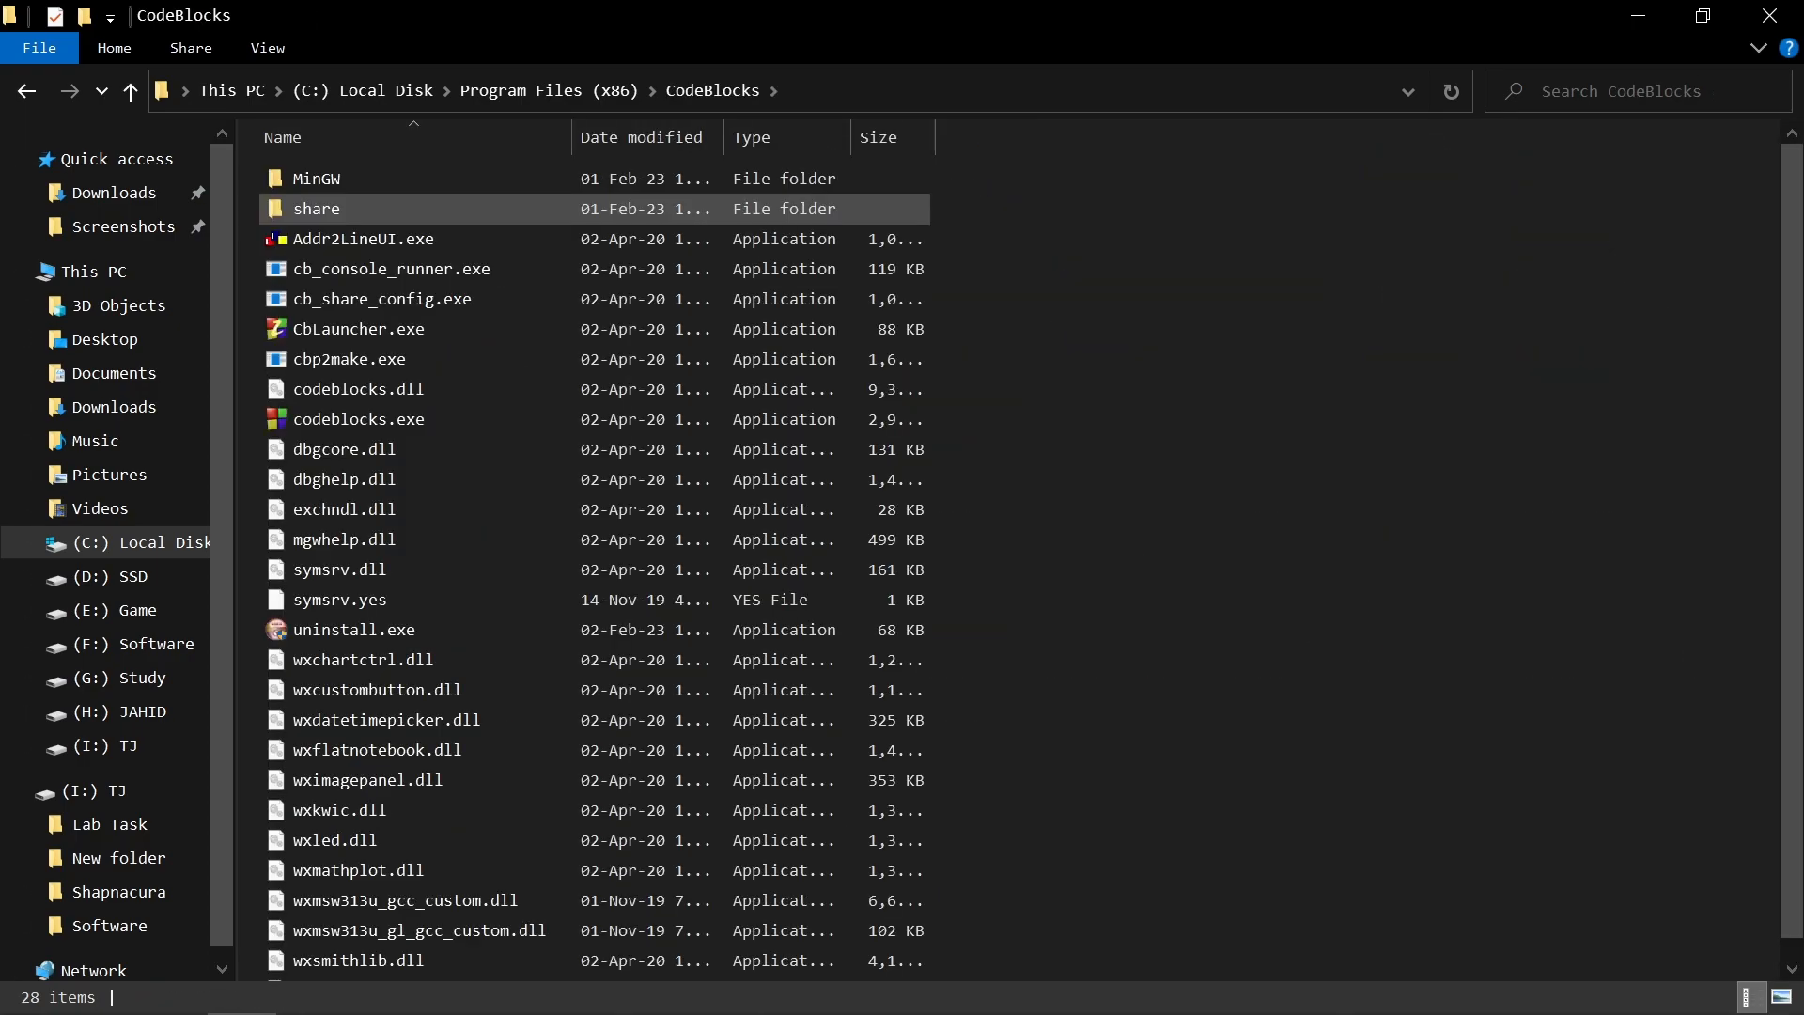
{"action": "double_click", "coordinate": [315, 177]}
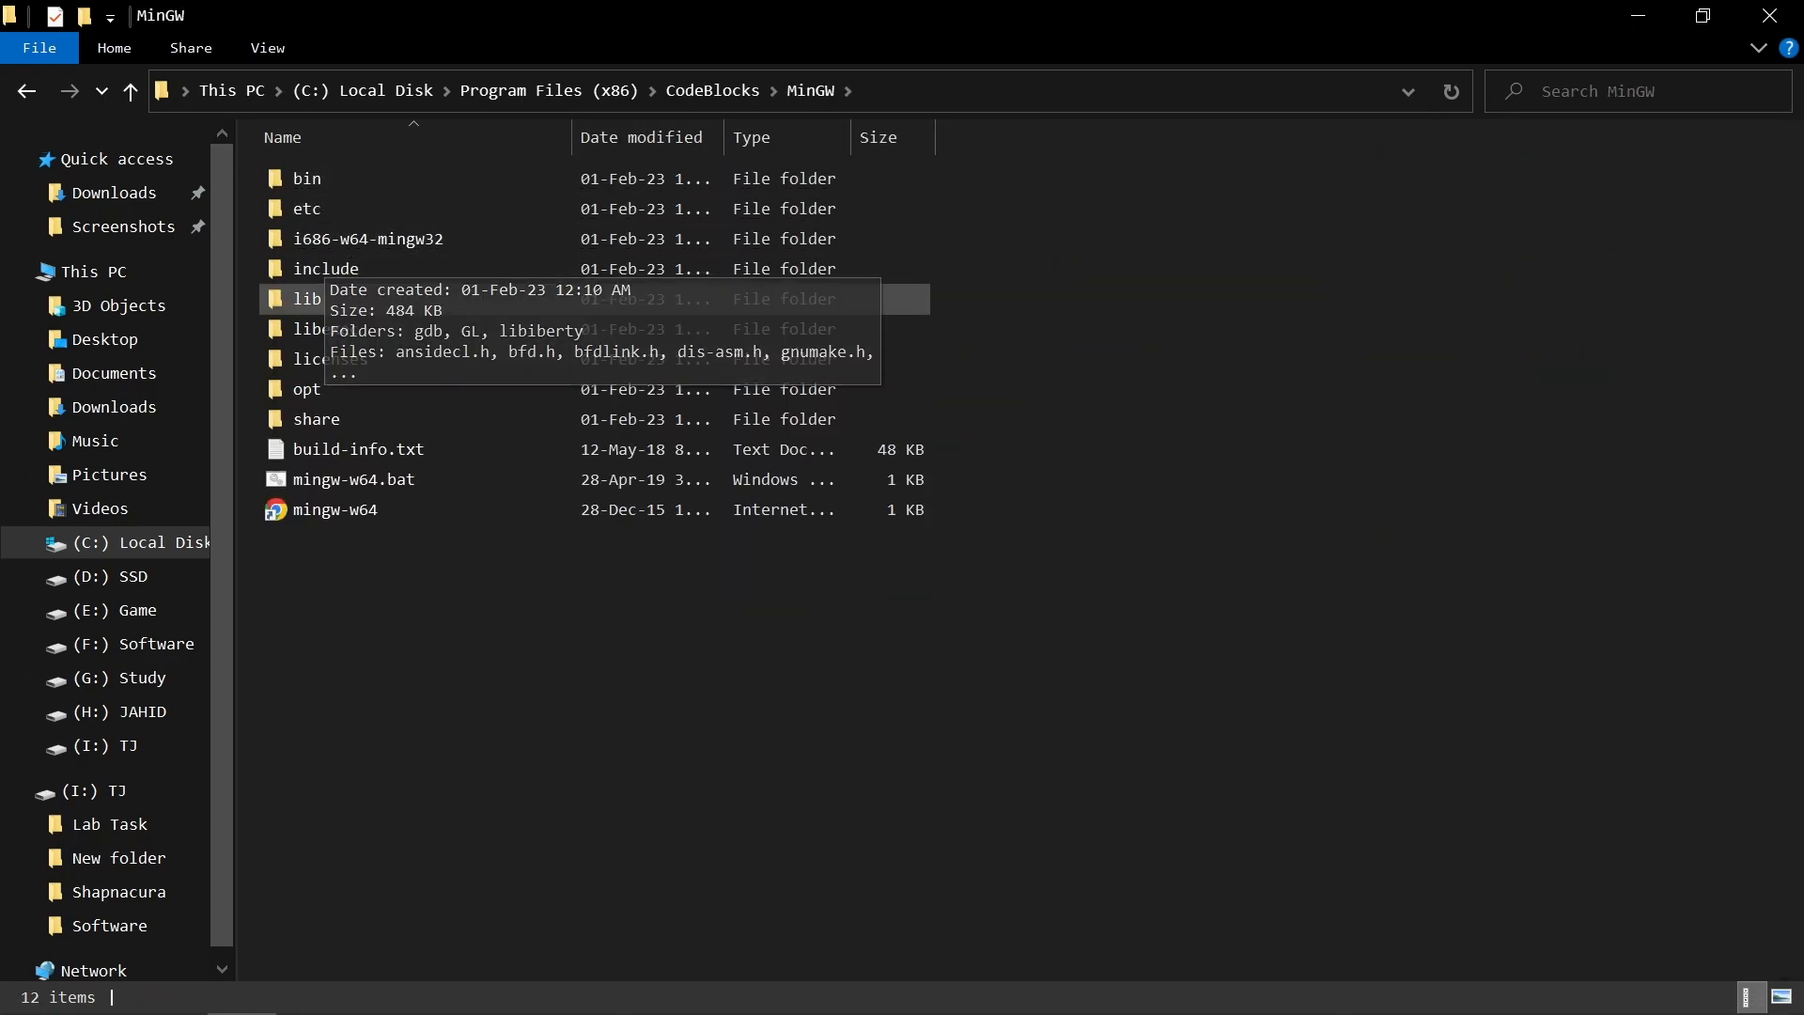
{"action": "double_click", "coordinate": [307, 298]}
{"action": "left_click_drag", "start_coordinate": [319, 207], "coordinate": [347, 162]}
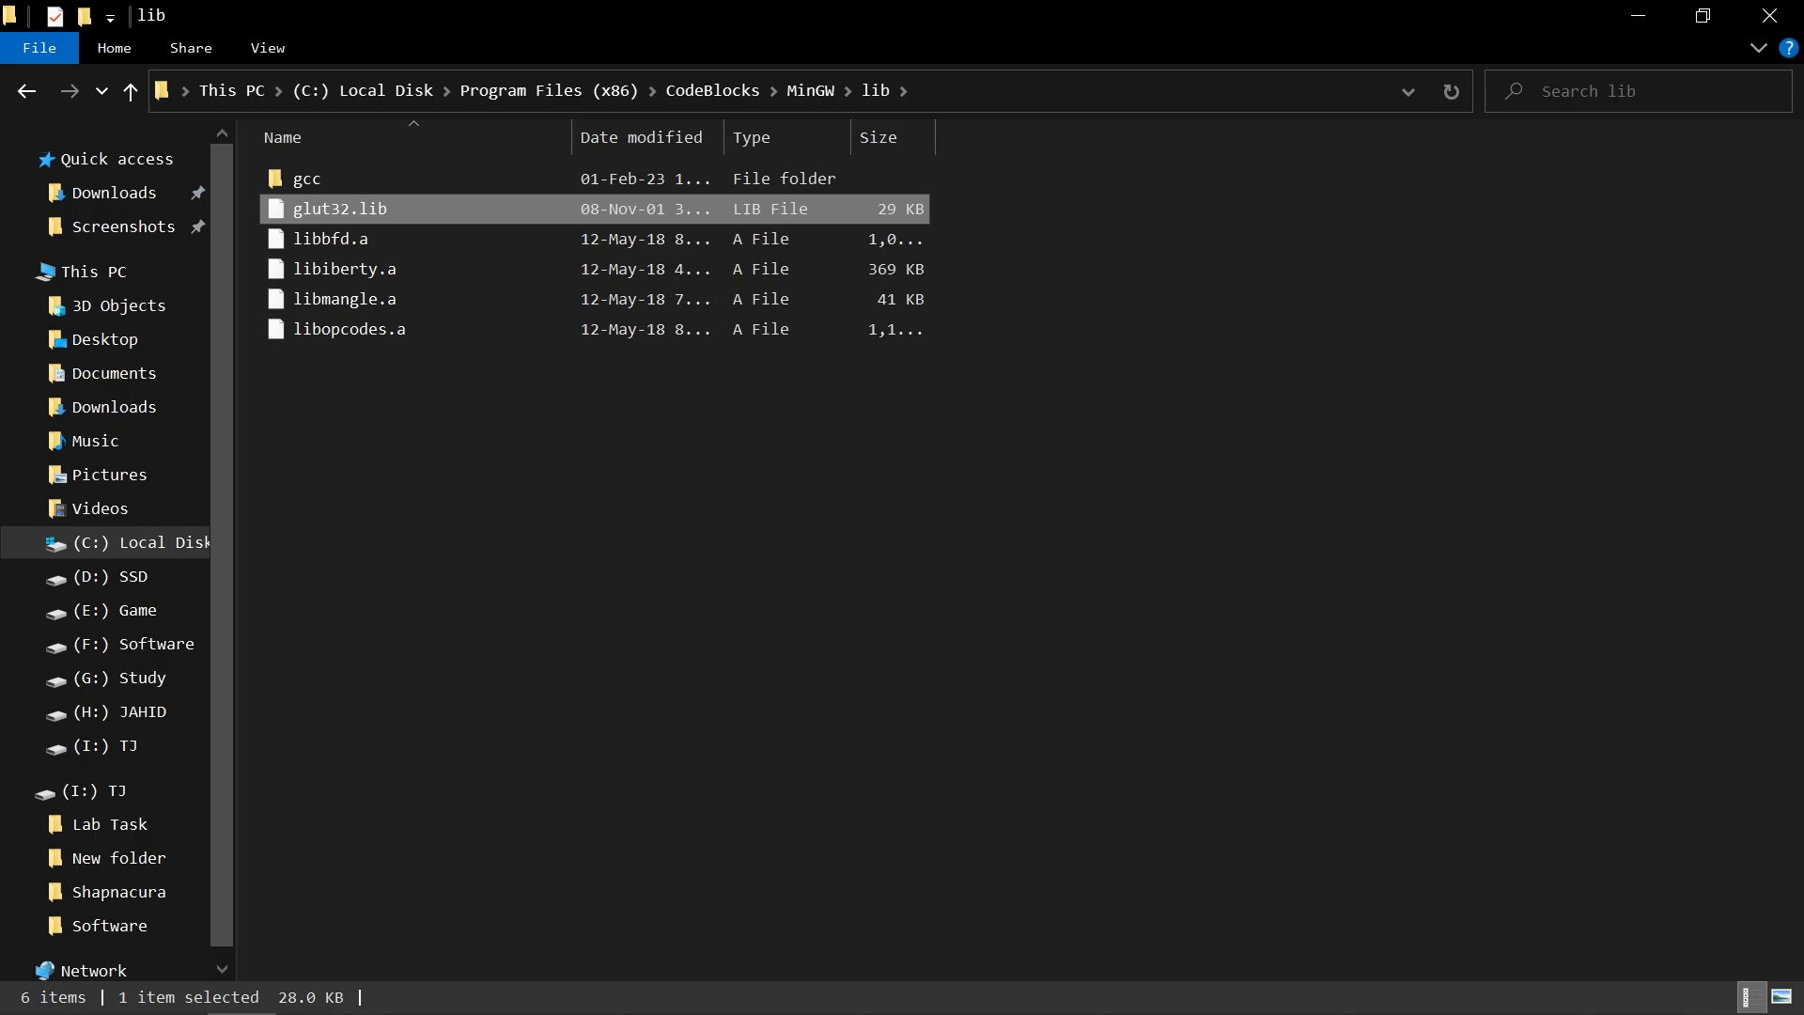
{"action": "key", "text": "alt+Left"}
{"action": "key", "text": "alt+Left"}
{"action": "key", "text": "alt+Left"}
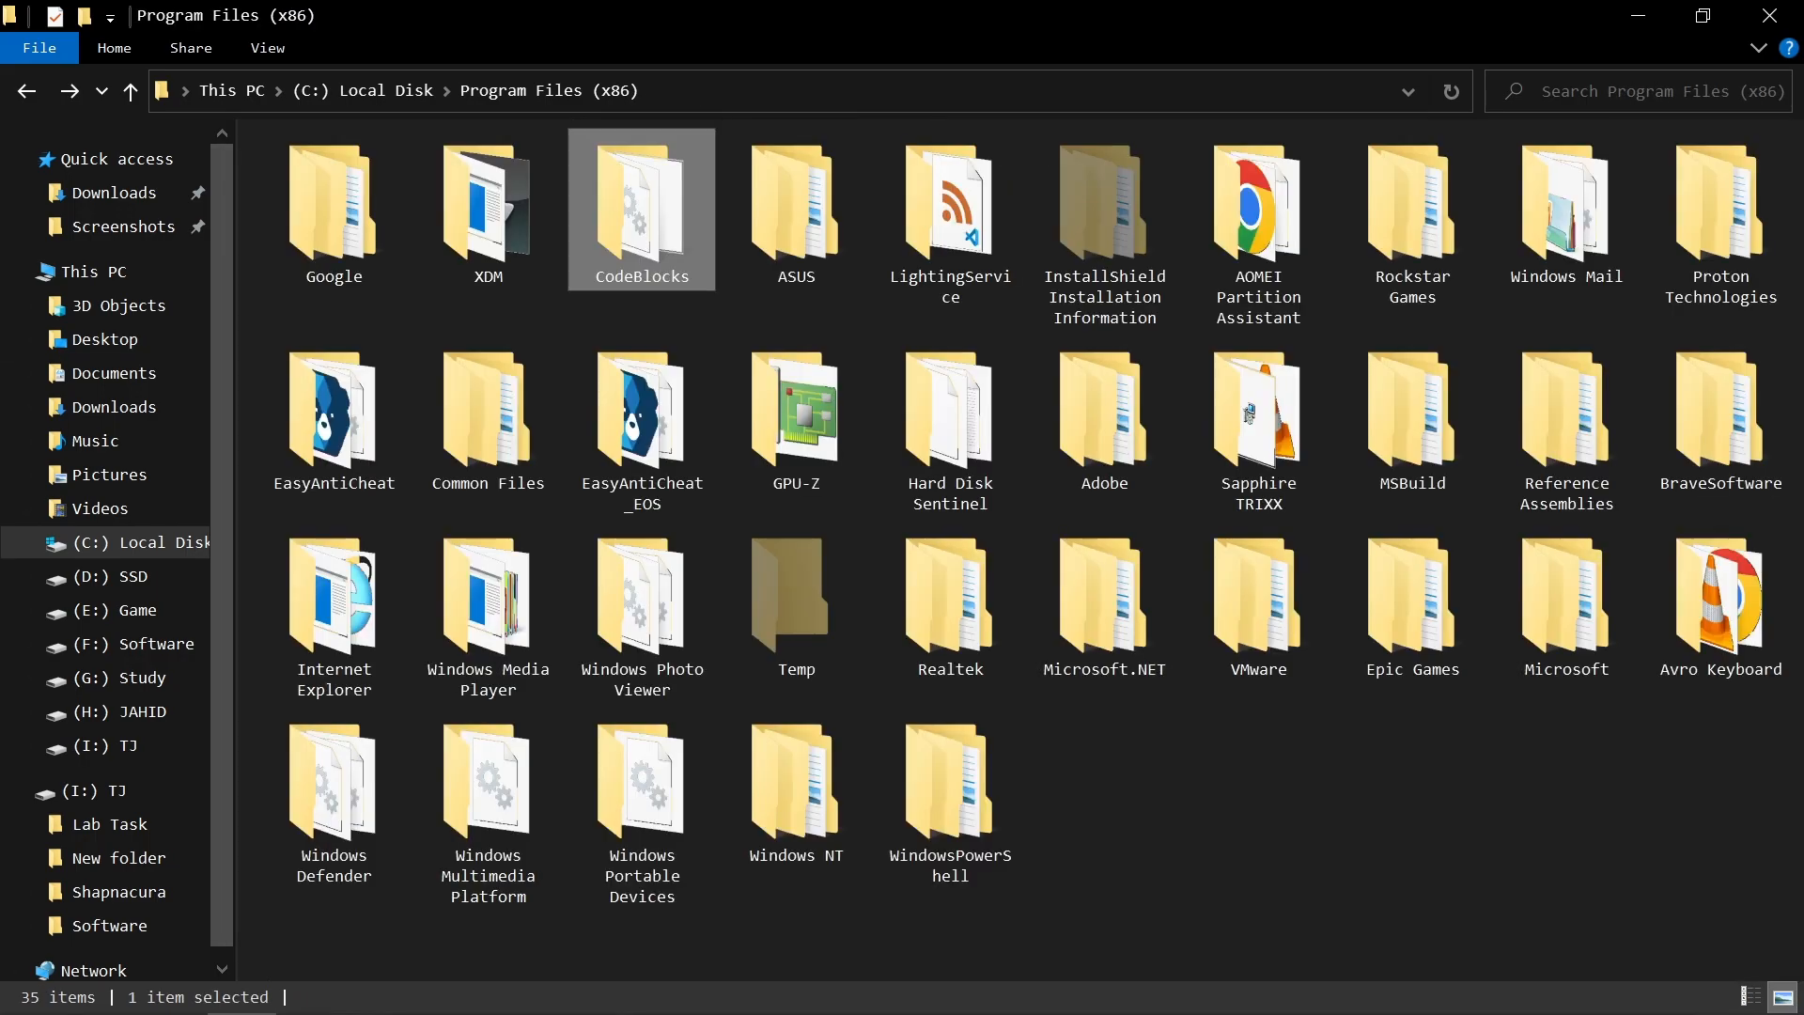
Step: Switch to the Word document and read the third instruction, covering the Glut.h file and its destination path
{"action": "mouse_move", "coordinate": [452, 992]}
{"action": "left_click", "coordinate": [302, 873]}
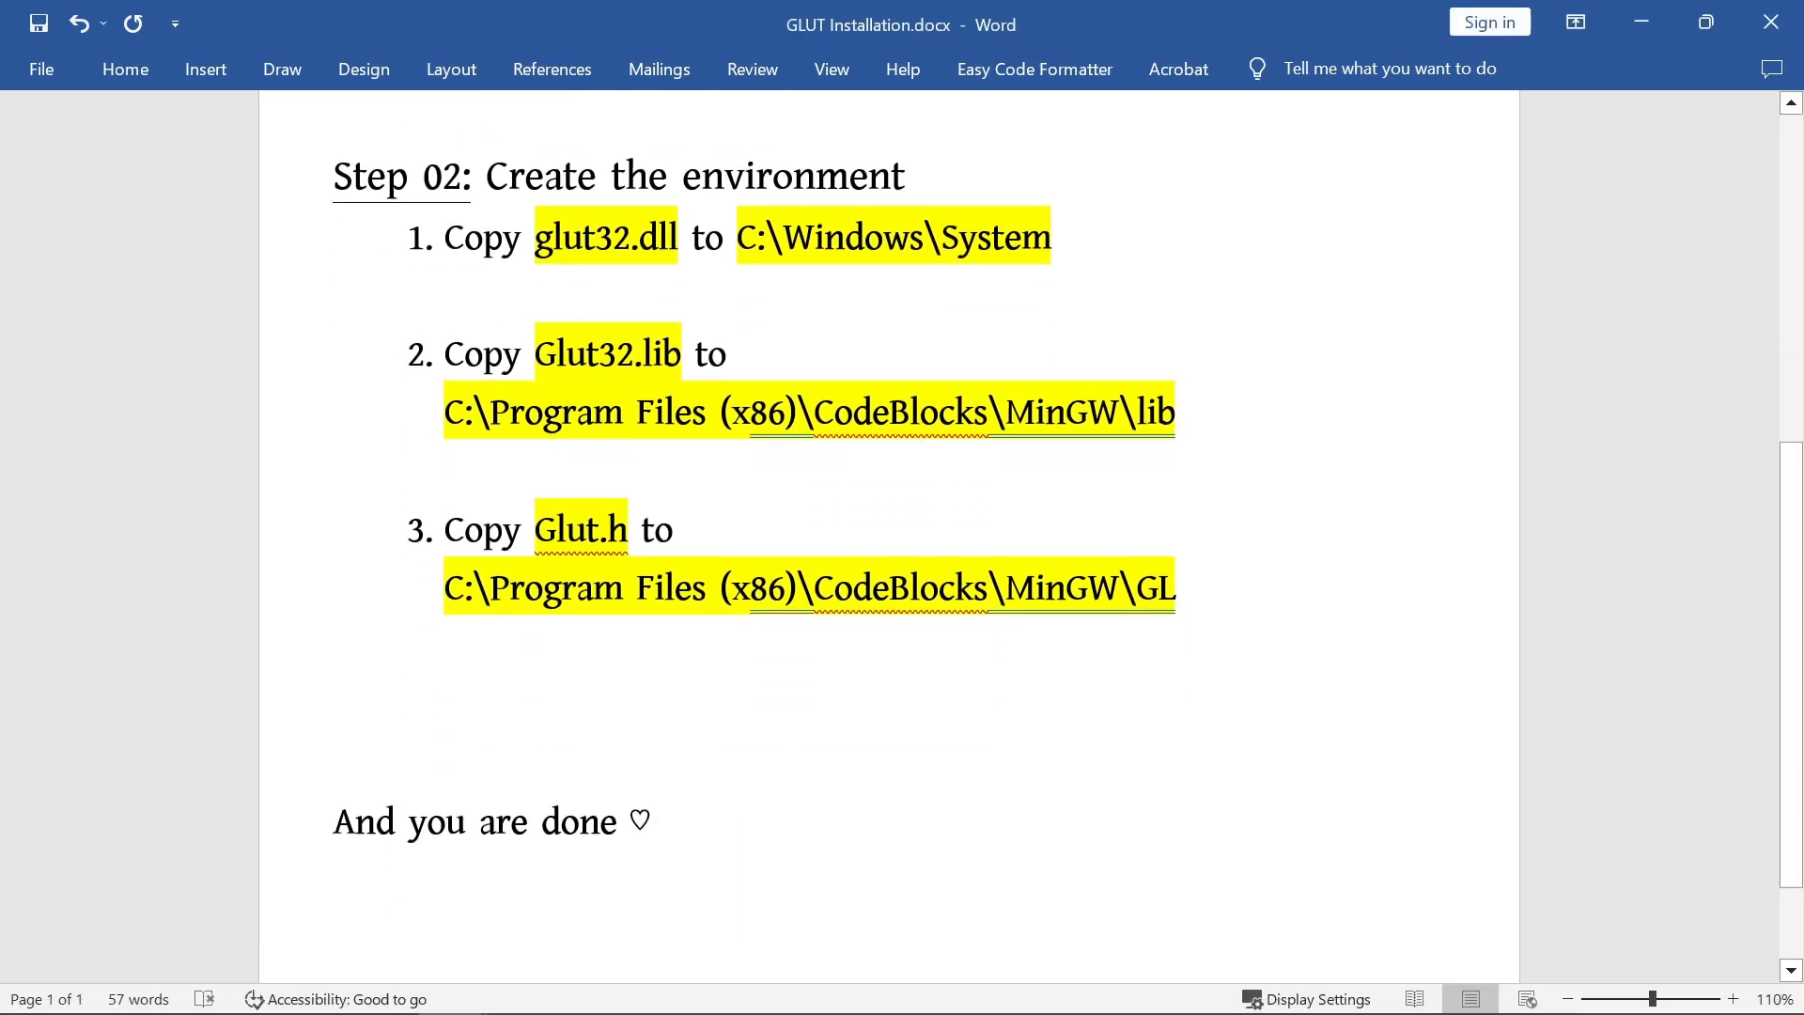
{"action": "scroll", "coordinate": [902, 517], "scroll_direction": "down", "scroll_amount": 1}
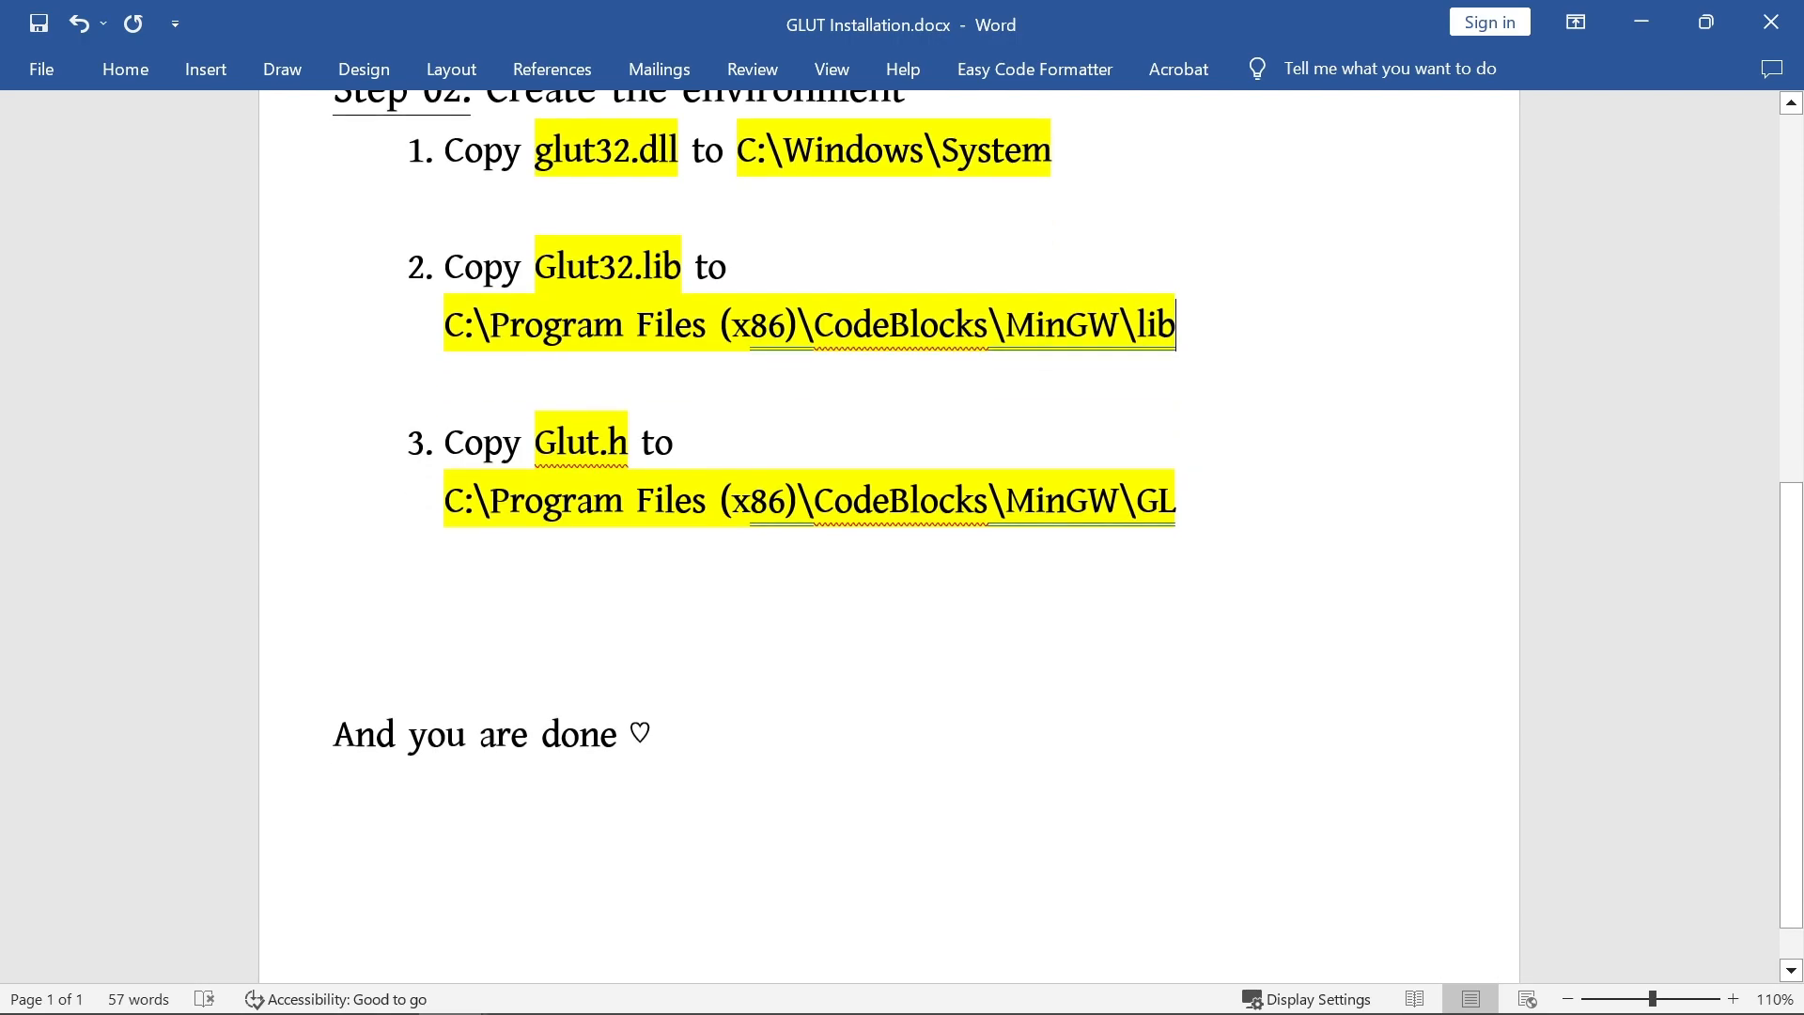
{"action": "scroll", "coordinate": [902, 517], "scroll_direction": "down", "scroll_amount": 1}
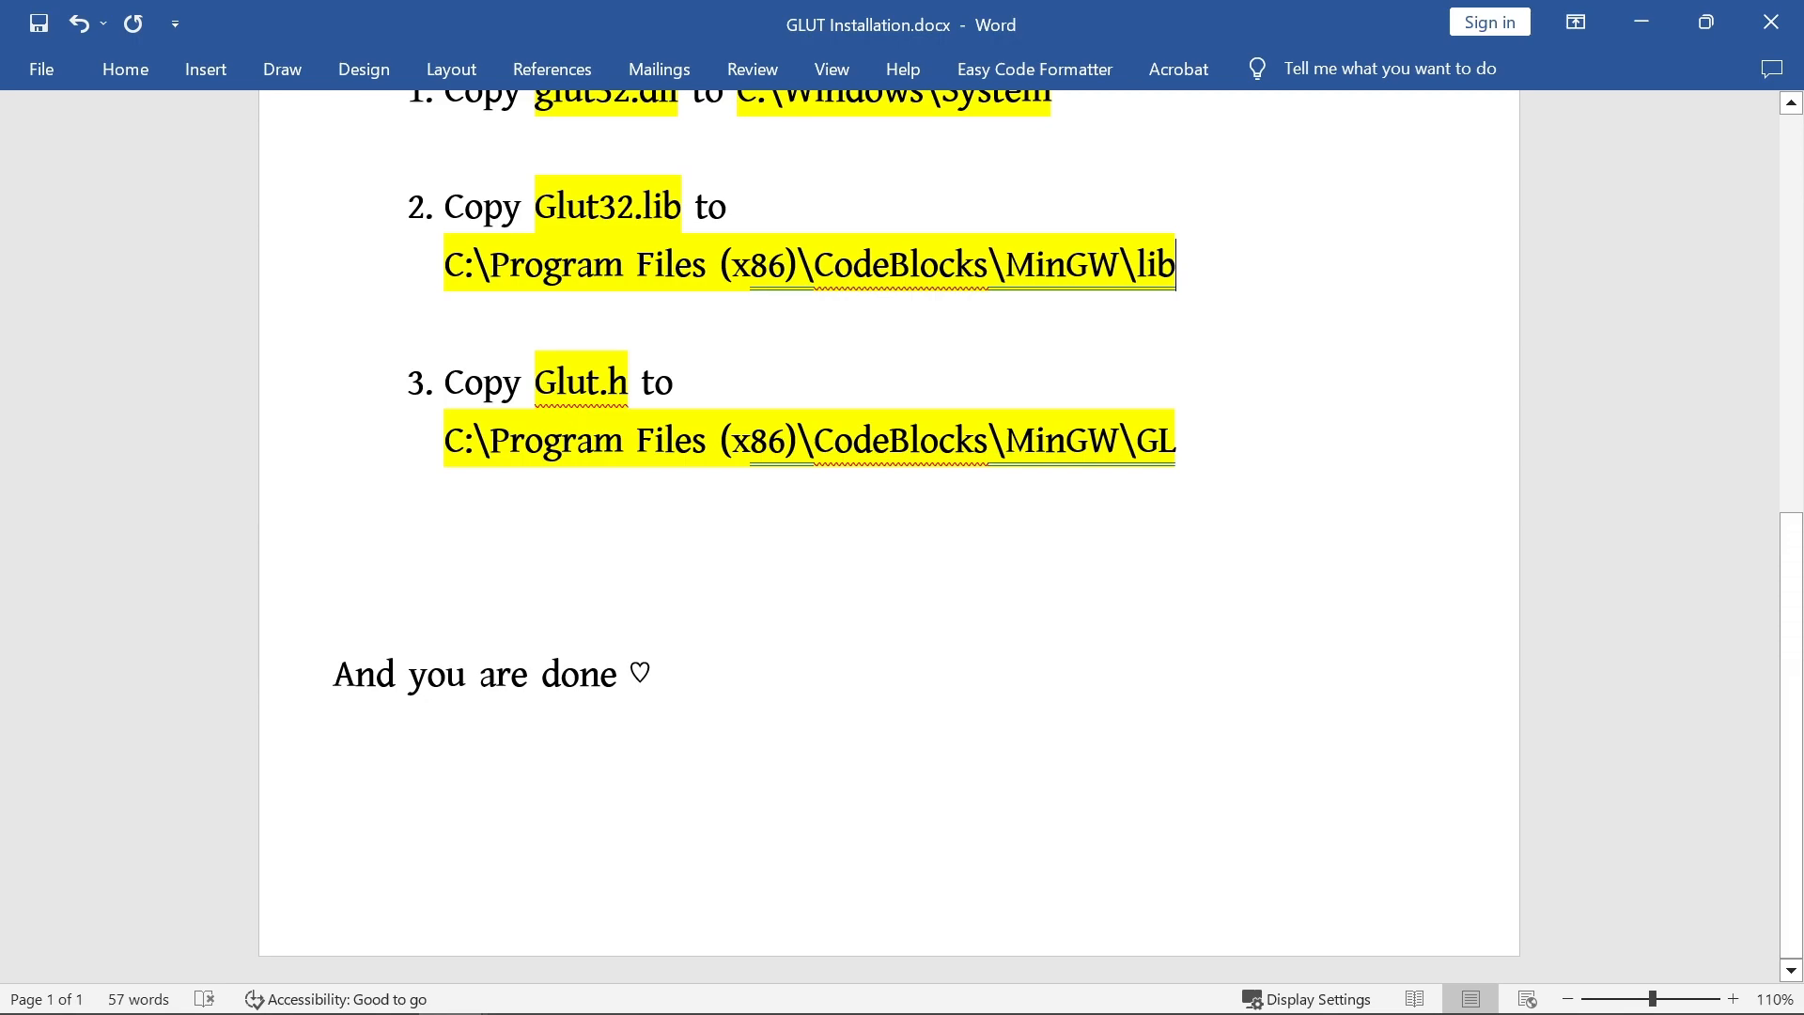
{"action": "left_click_drag", "start_coordinate": [535, 382], "coordinate": [639, 381]}
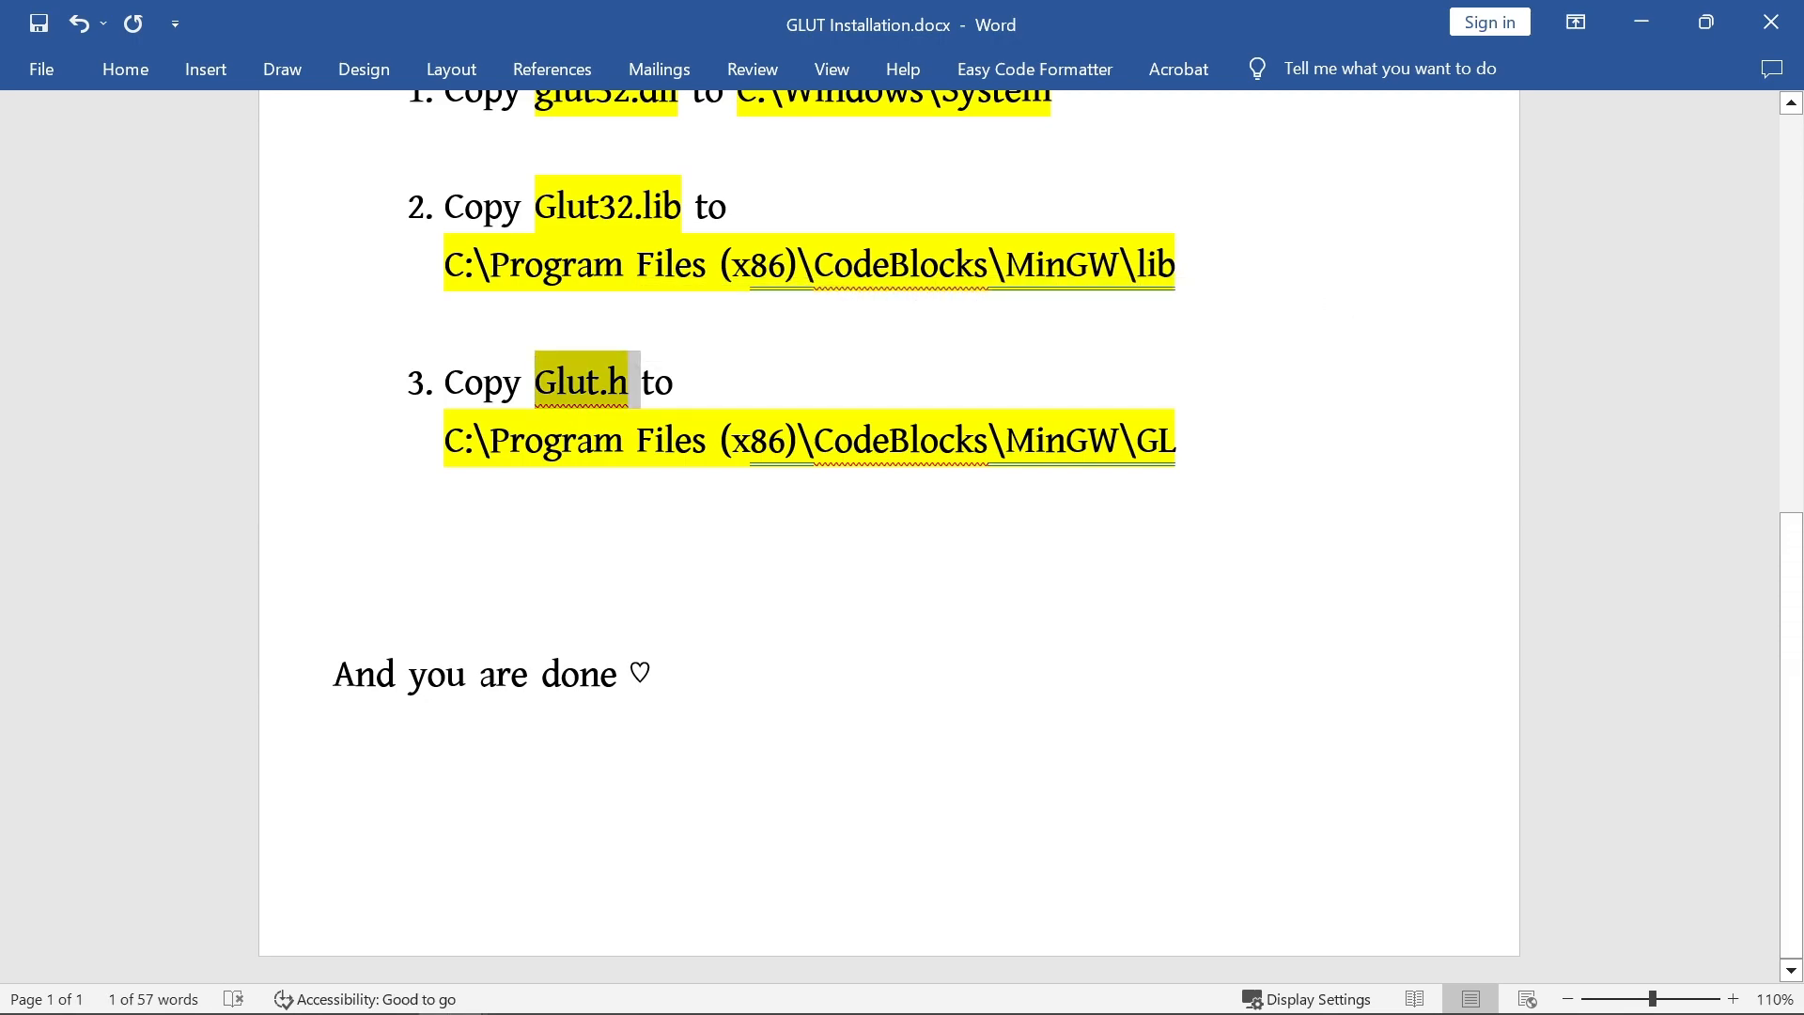
{"action": "double_click", "coordinate": [767, 440]}
{"action": "left_click", "coordinate": [873, 440]}
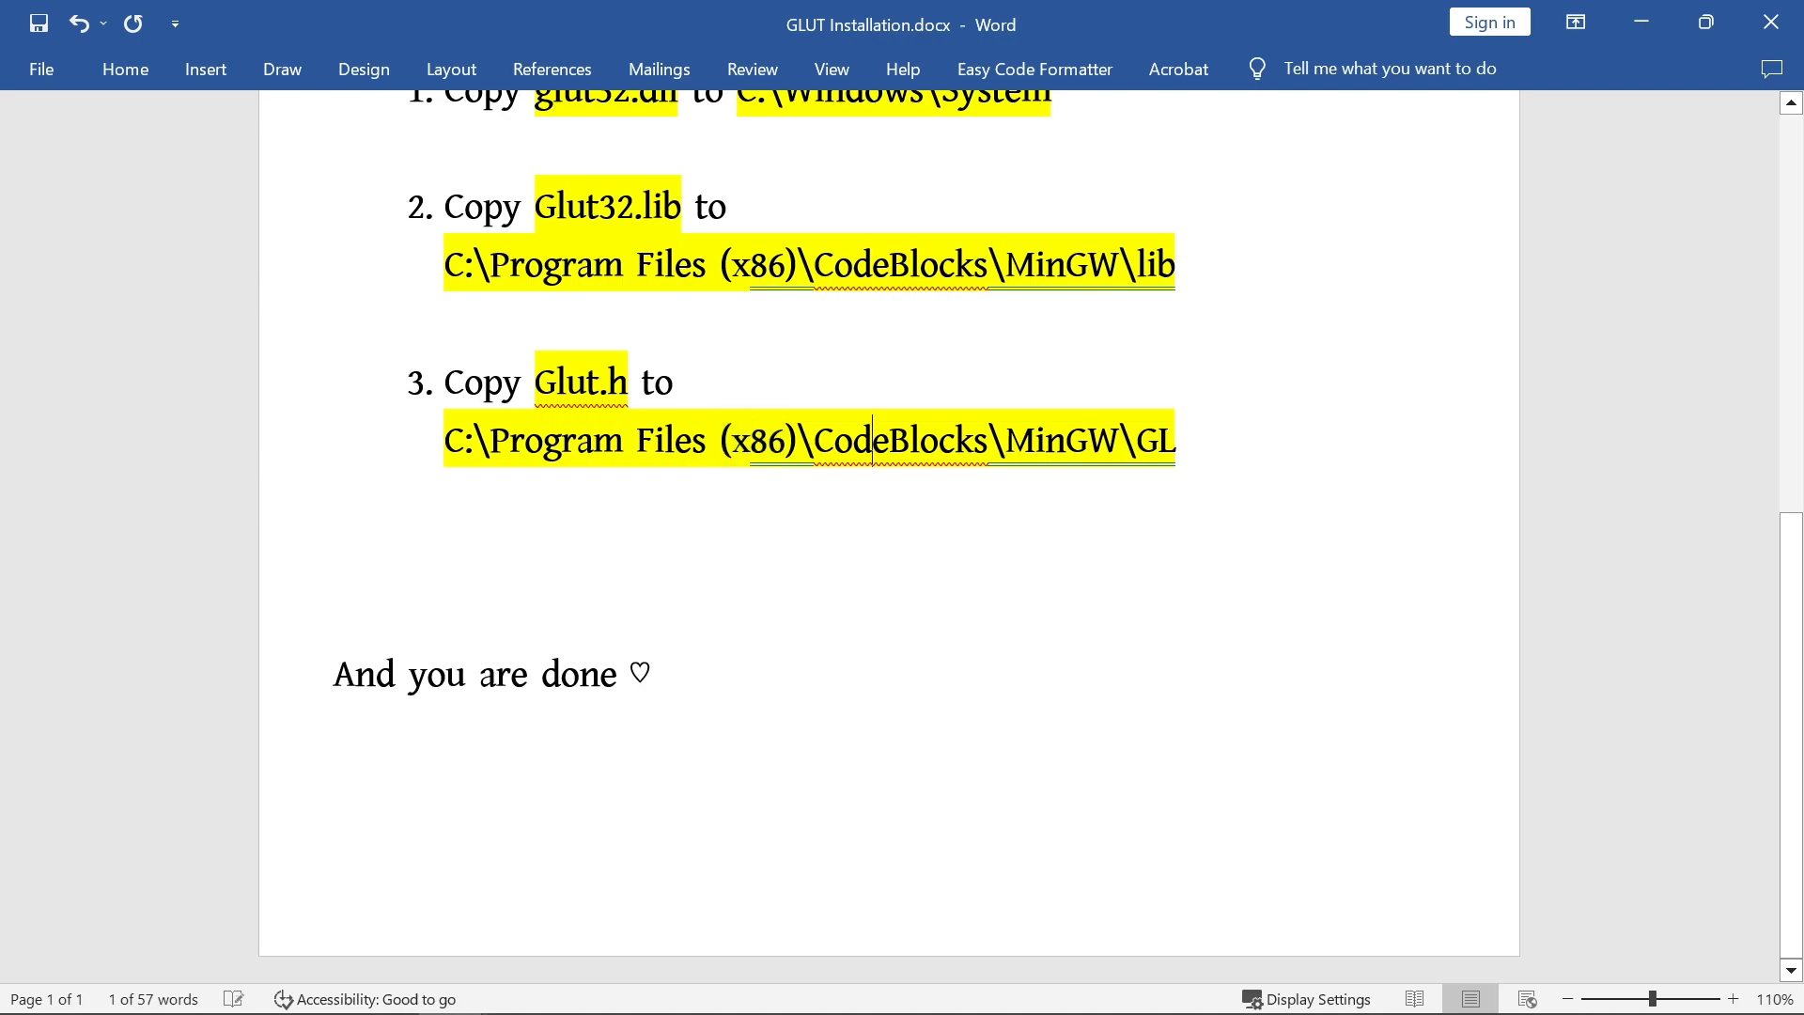
{"action": "left_click_drag", "start_coordinate": [1176, 440], "coordinate": [812, 440]}
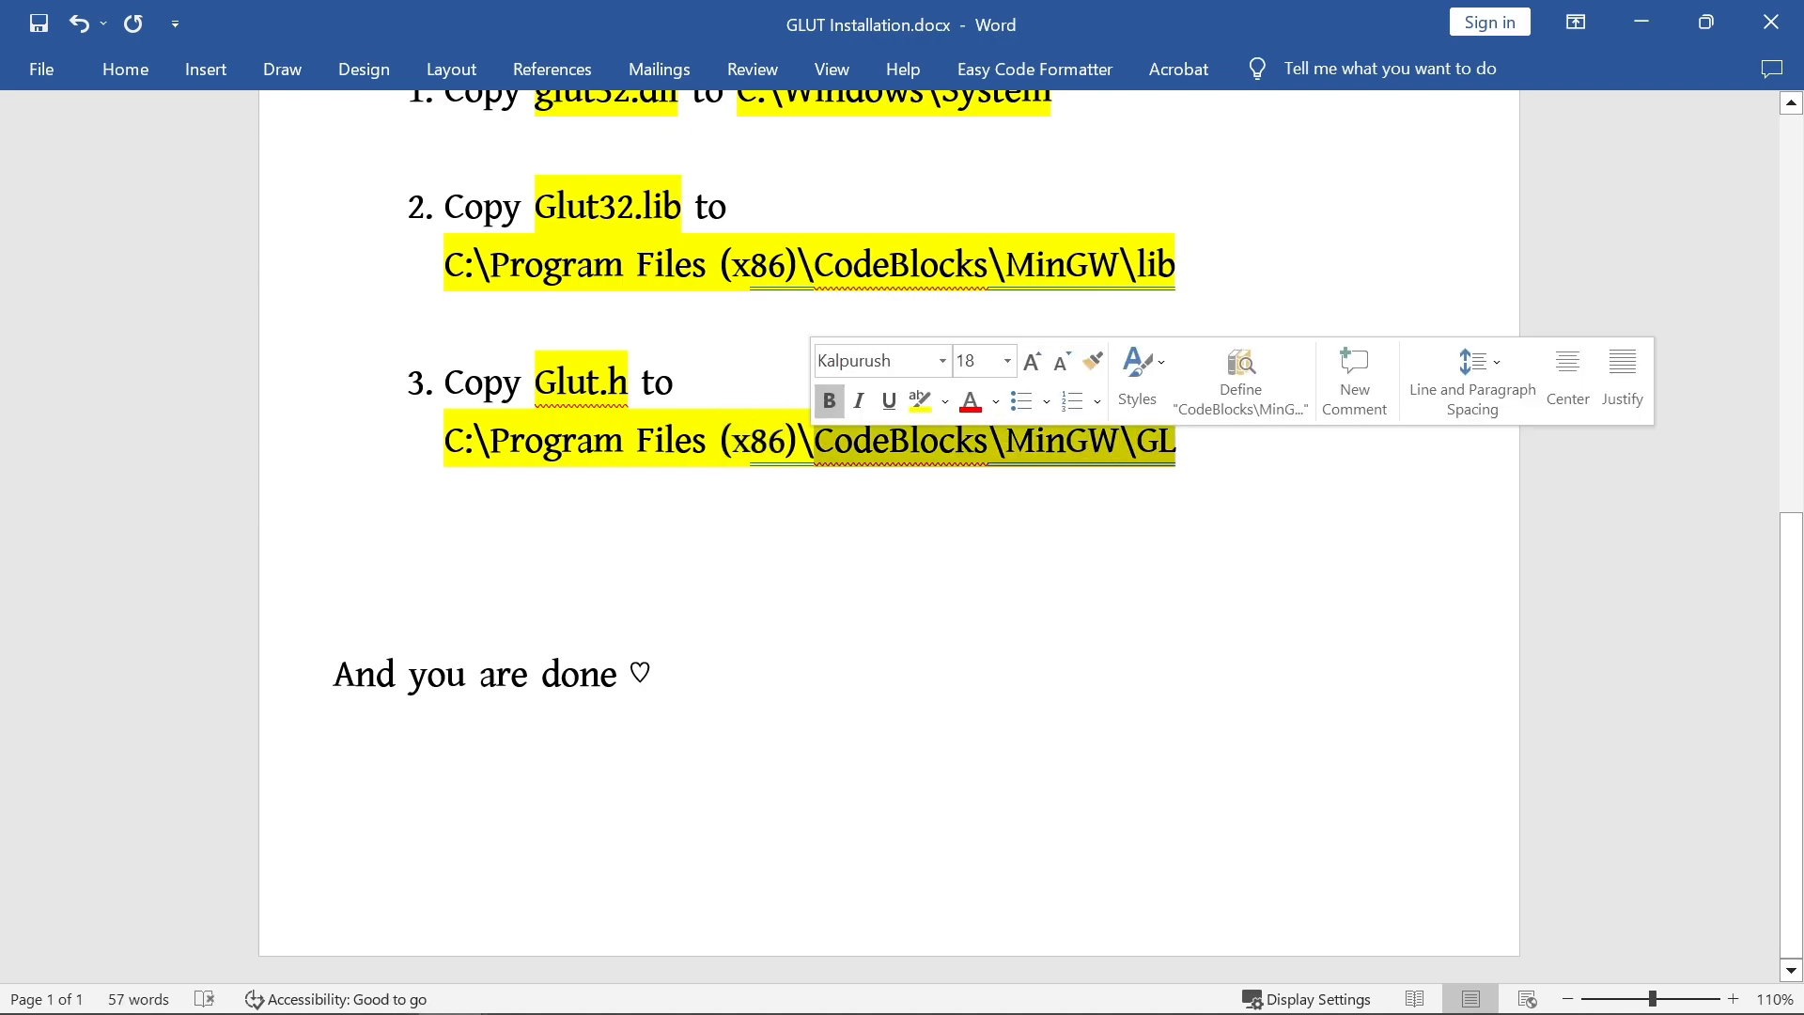
{"action": "left_click", "coordinate": [1120, 440]}
Step: Switch back to File Explorer at the Program Files (x86) folder
{"action": "key", "text": "alt+Tab"}
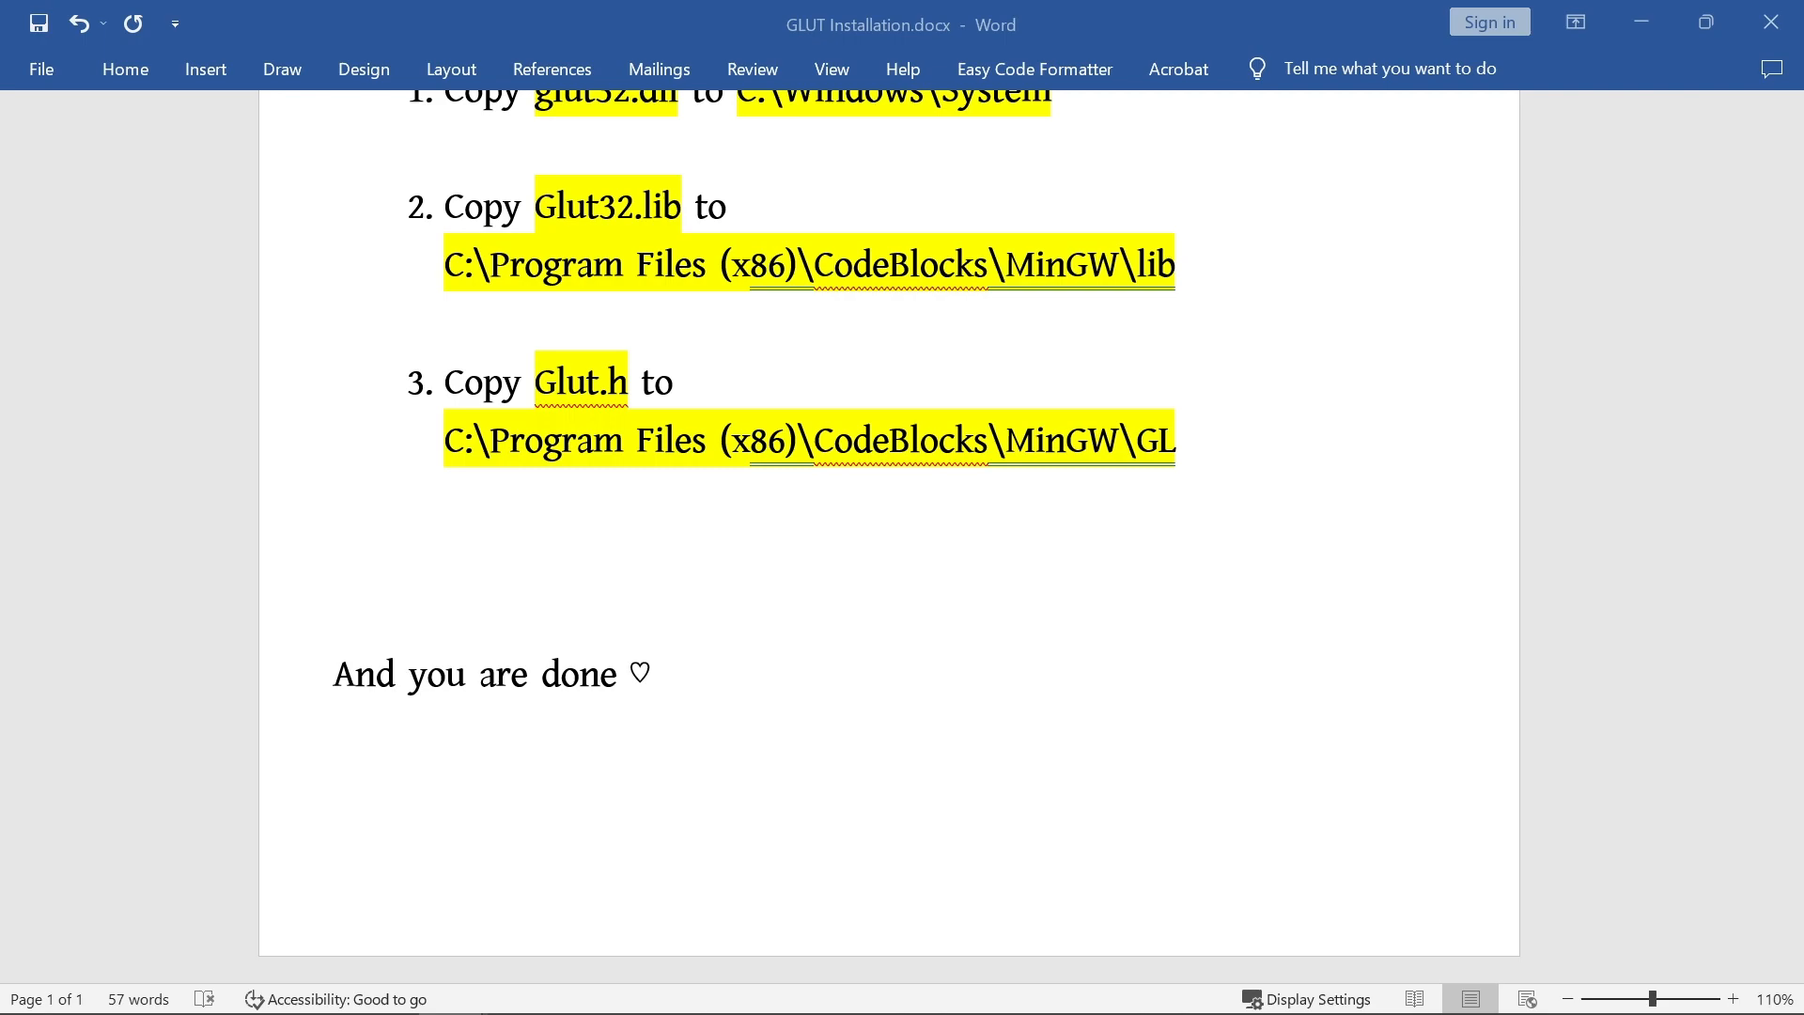
{"action": "key", "text": "alt+Tab"}
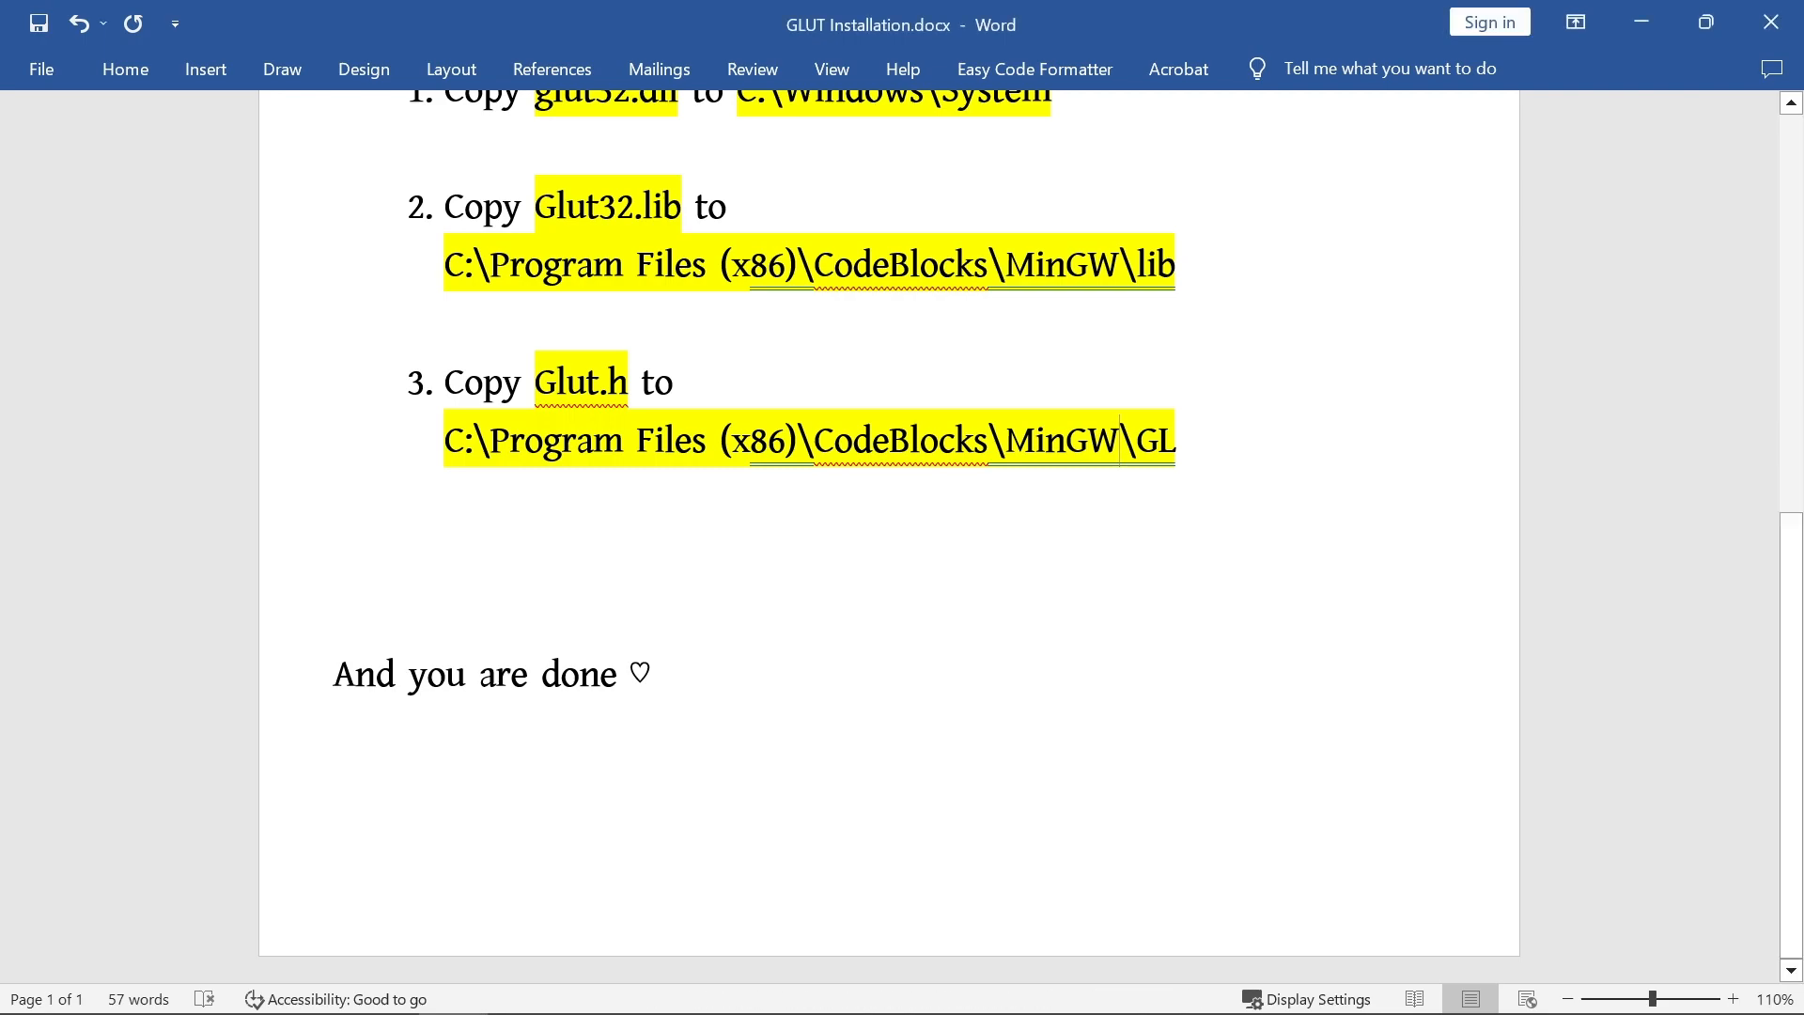
{"action": "left_click", "coordinate": [241, 992]}
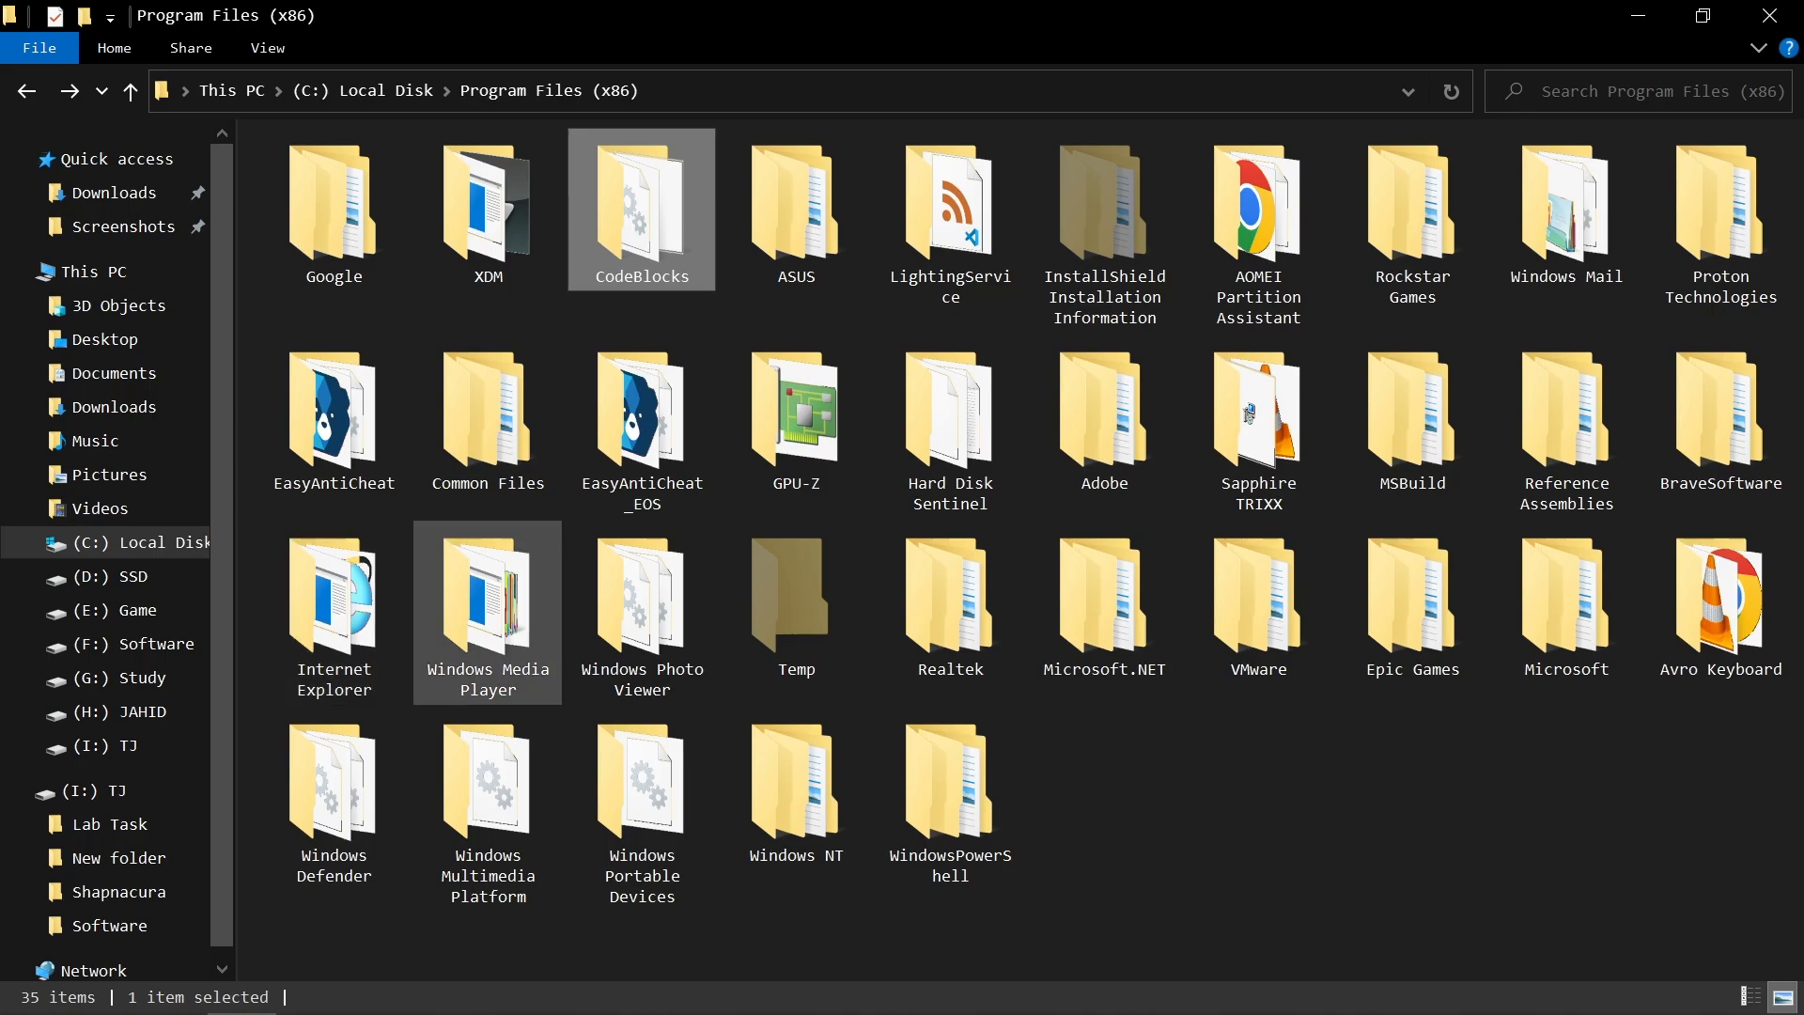
{"action": "key", "text": "super"}
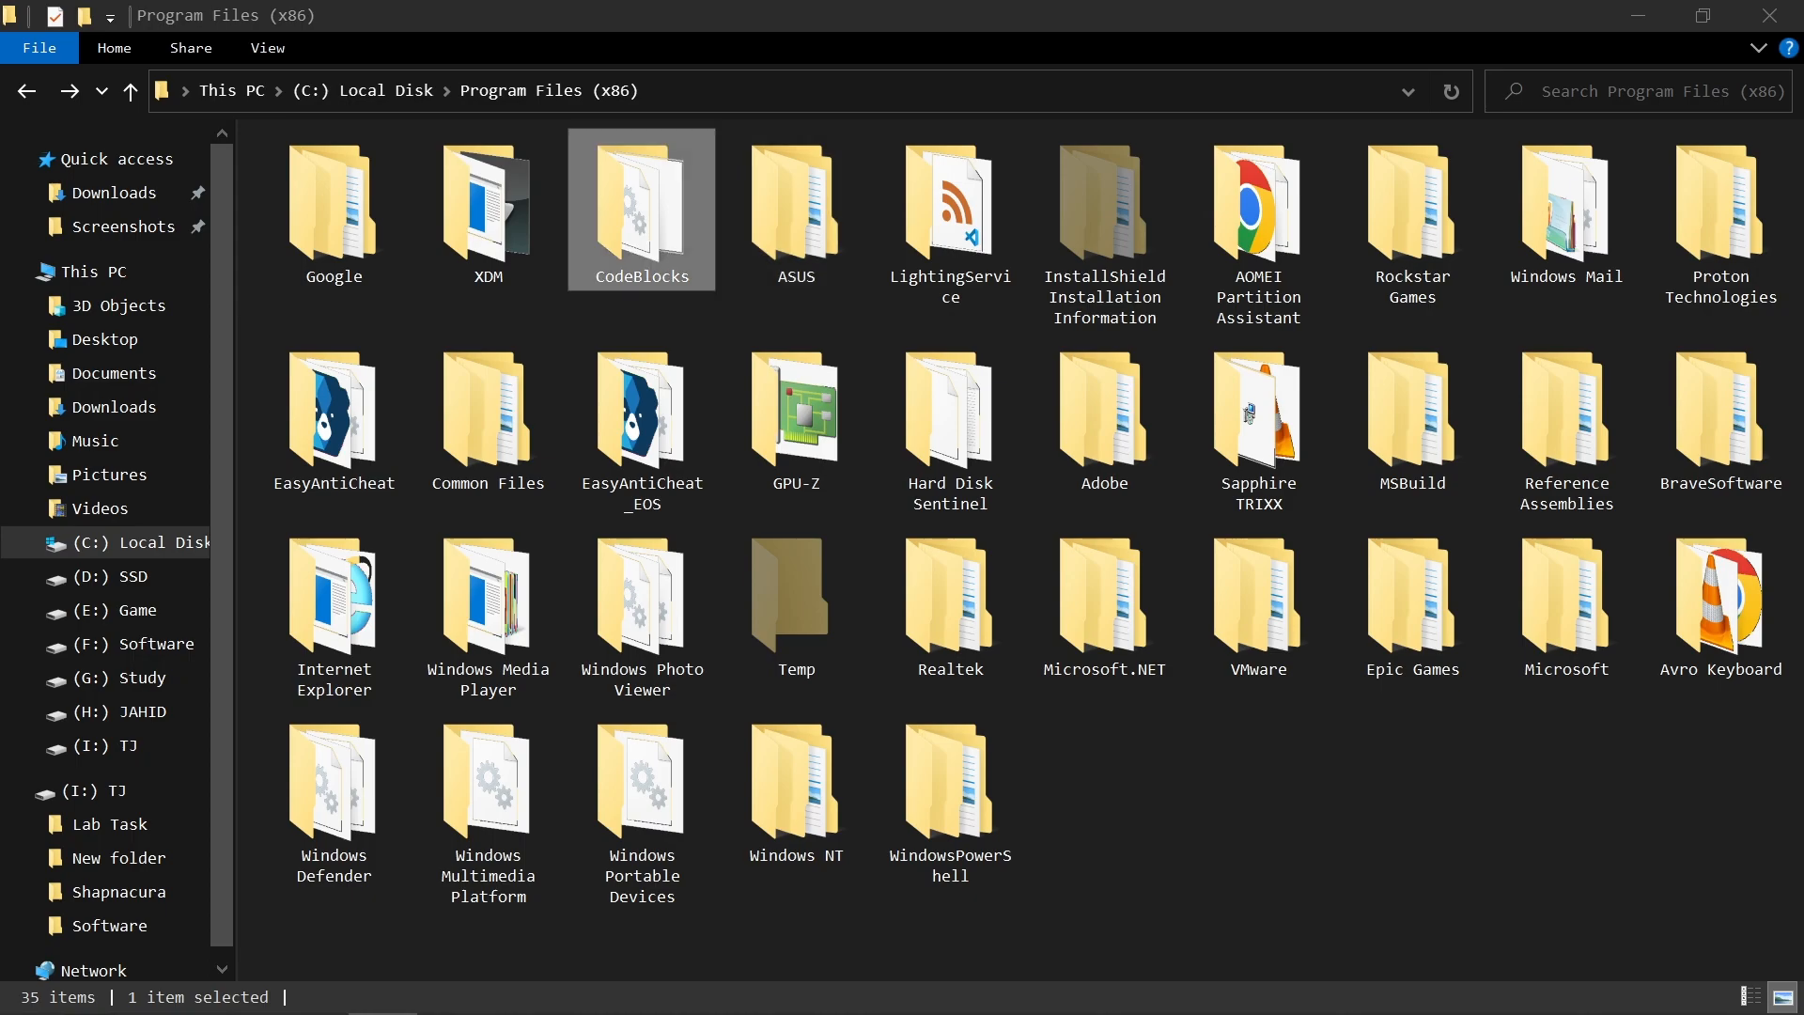
Step: Check for glut.h in the GL folder at C:\Program Files (x86)\CodeBlocks\MinGW\include
{"action": "double_click", "coordinate": [642, 211]}
{"action": "double_click", "coordinate": [315, 178]}
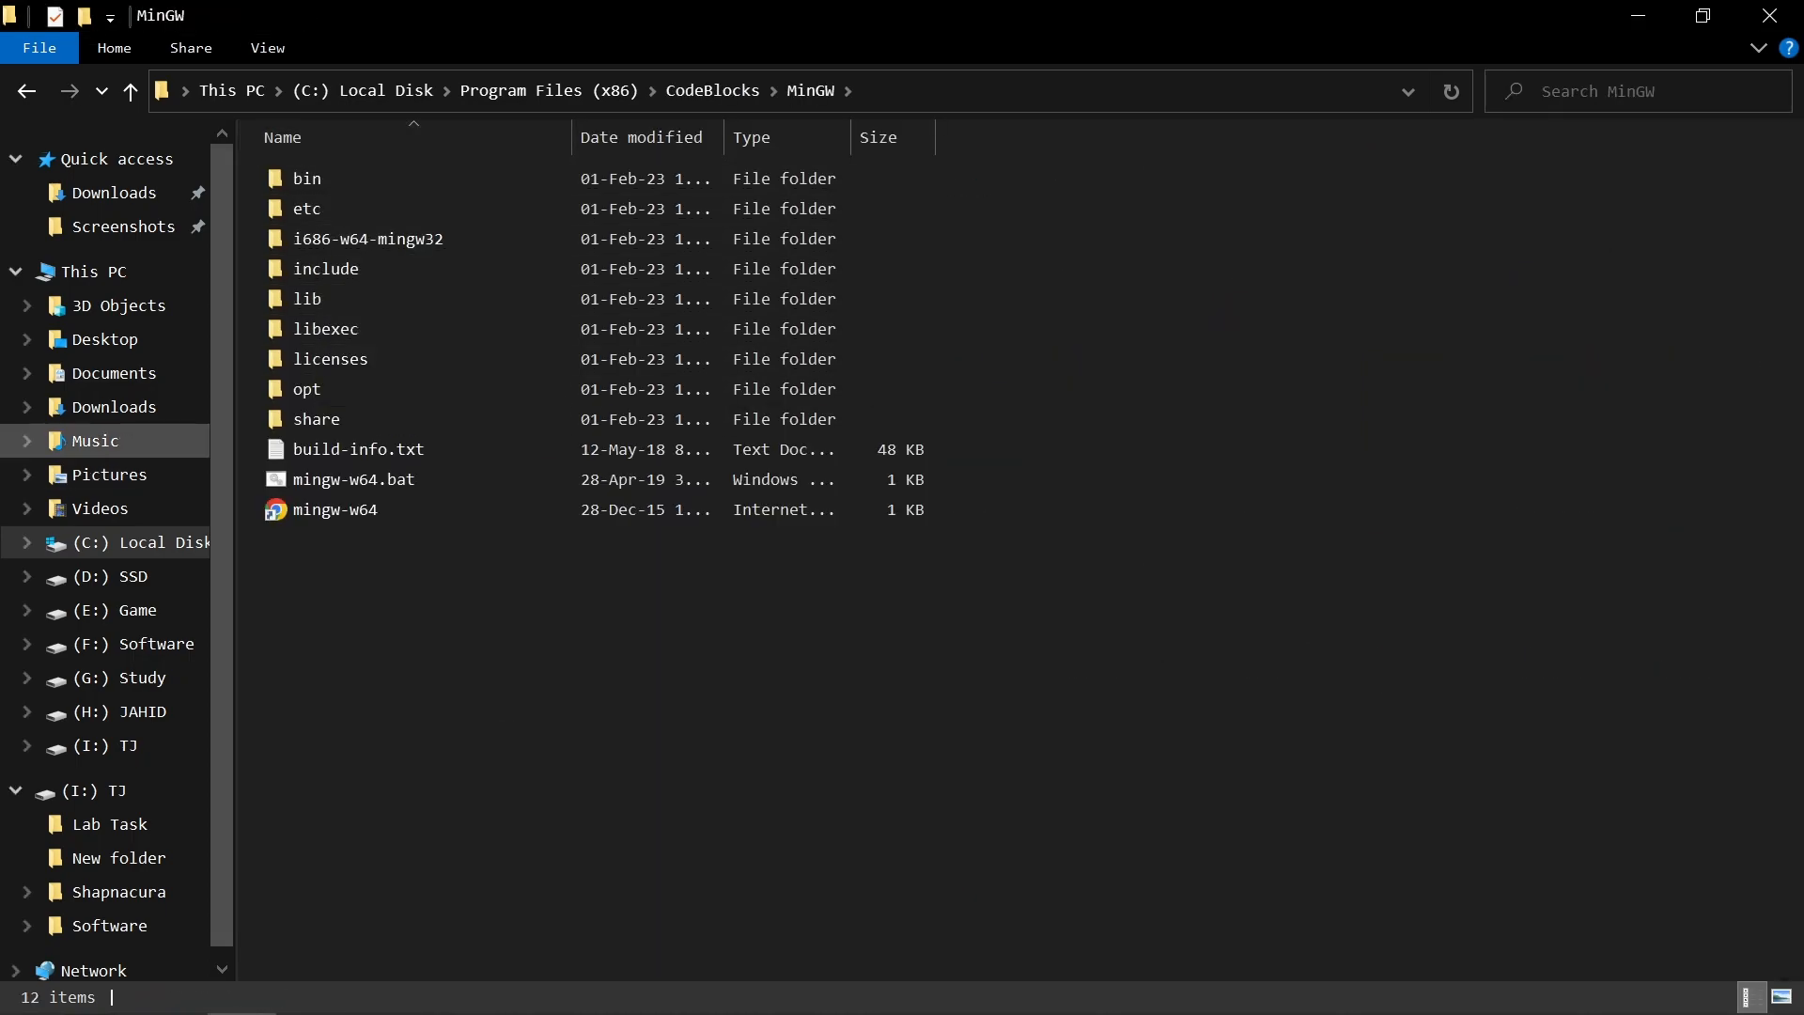
{"action": "left_click", "coordinate": [15, 272]}
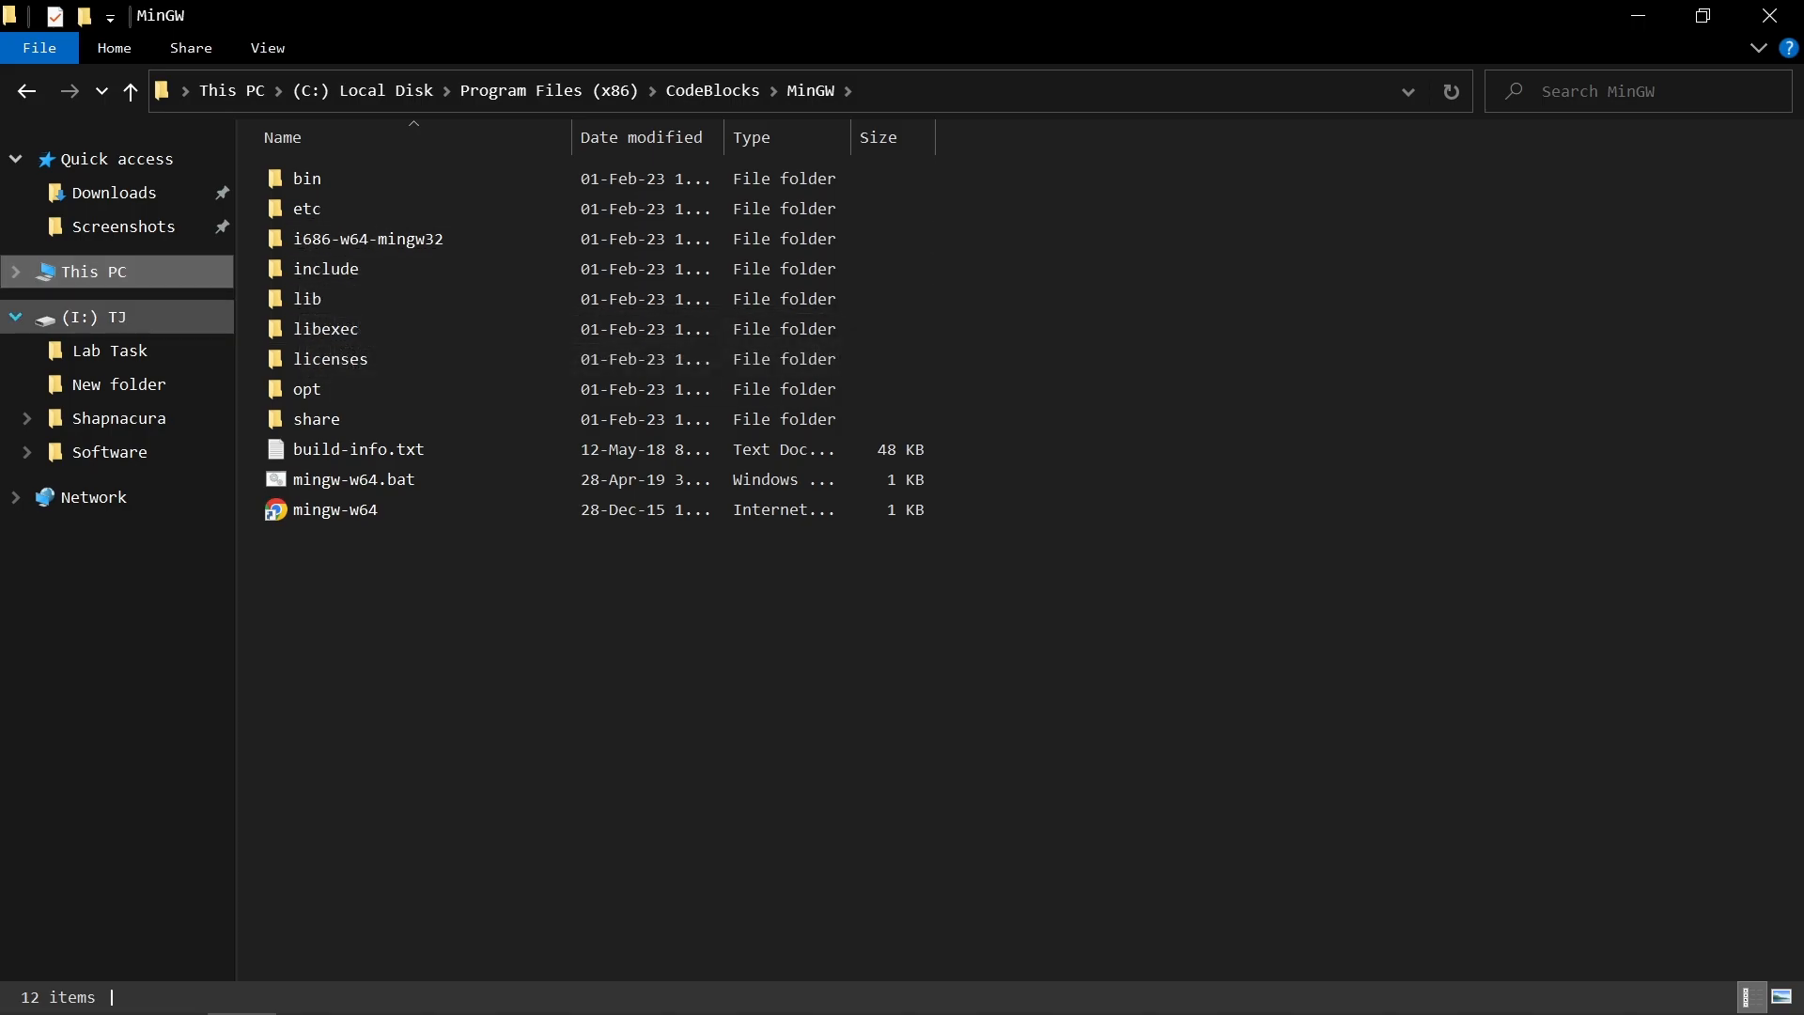
{"action": "left_click", "coordinate": [15, 318]}
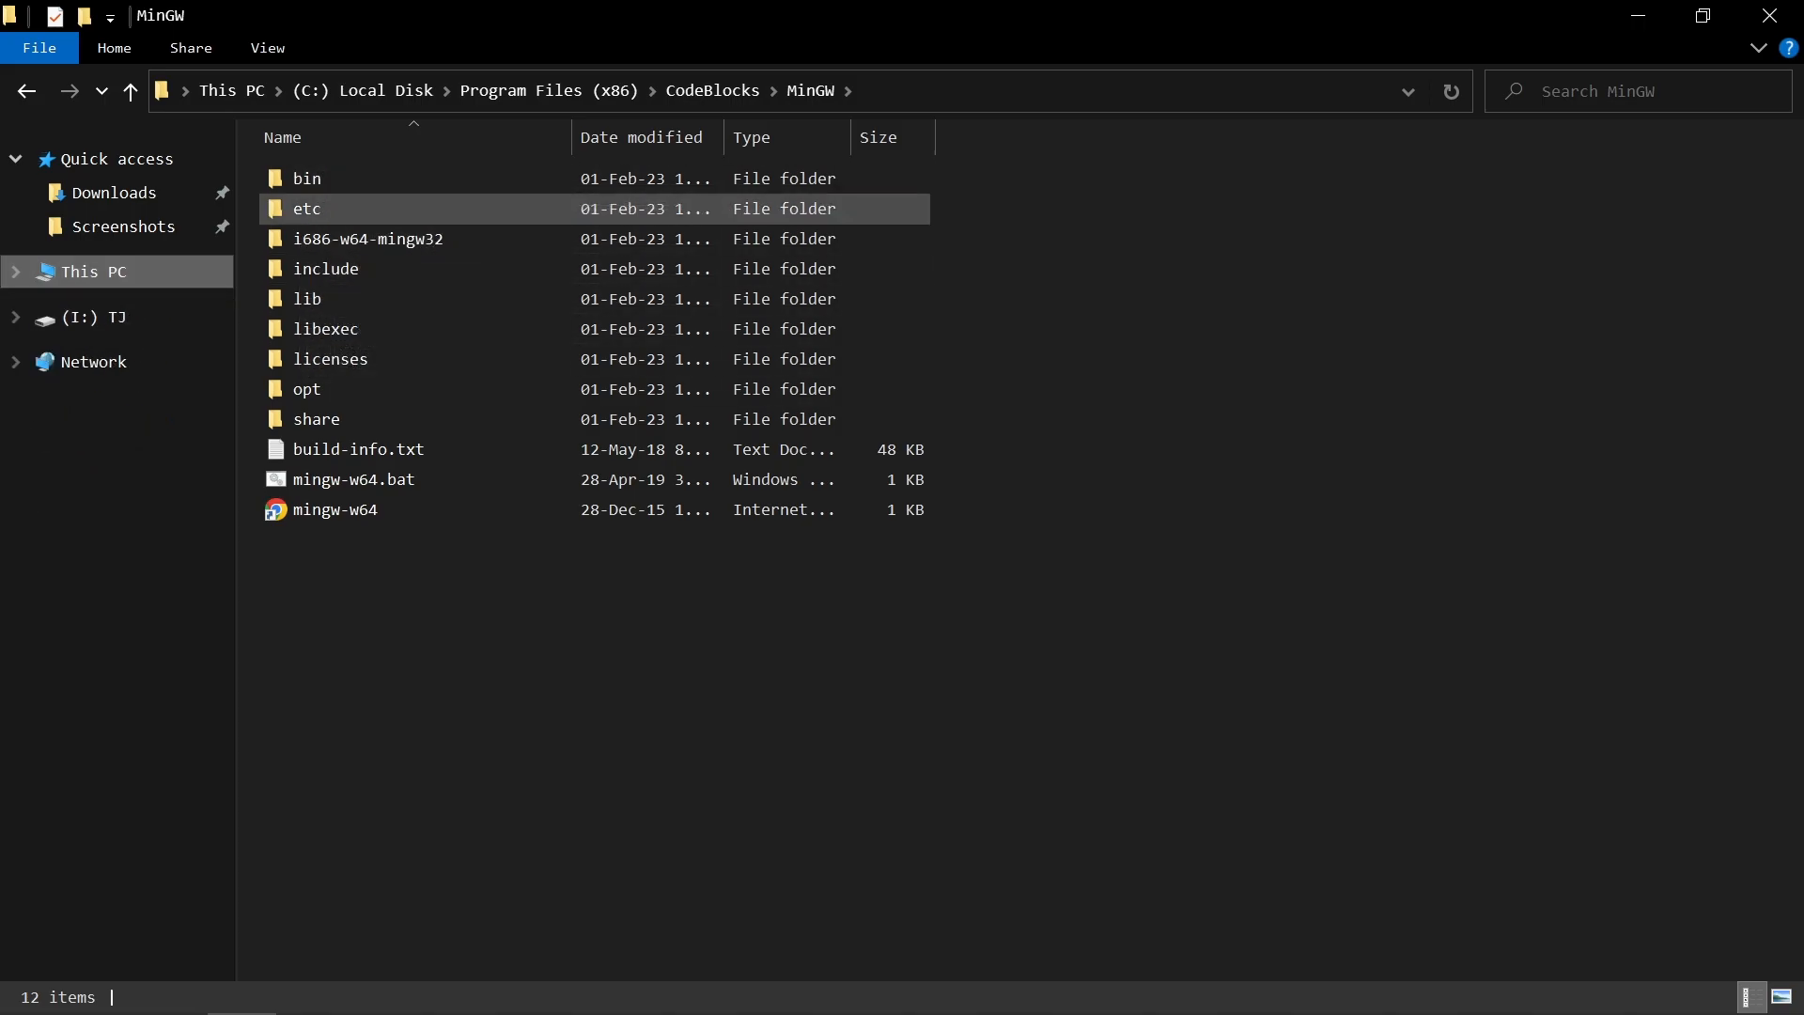
{"action": "double_click", "coordinate": [325, 269]}
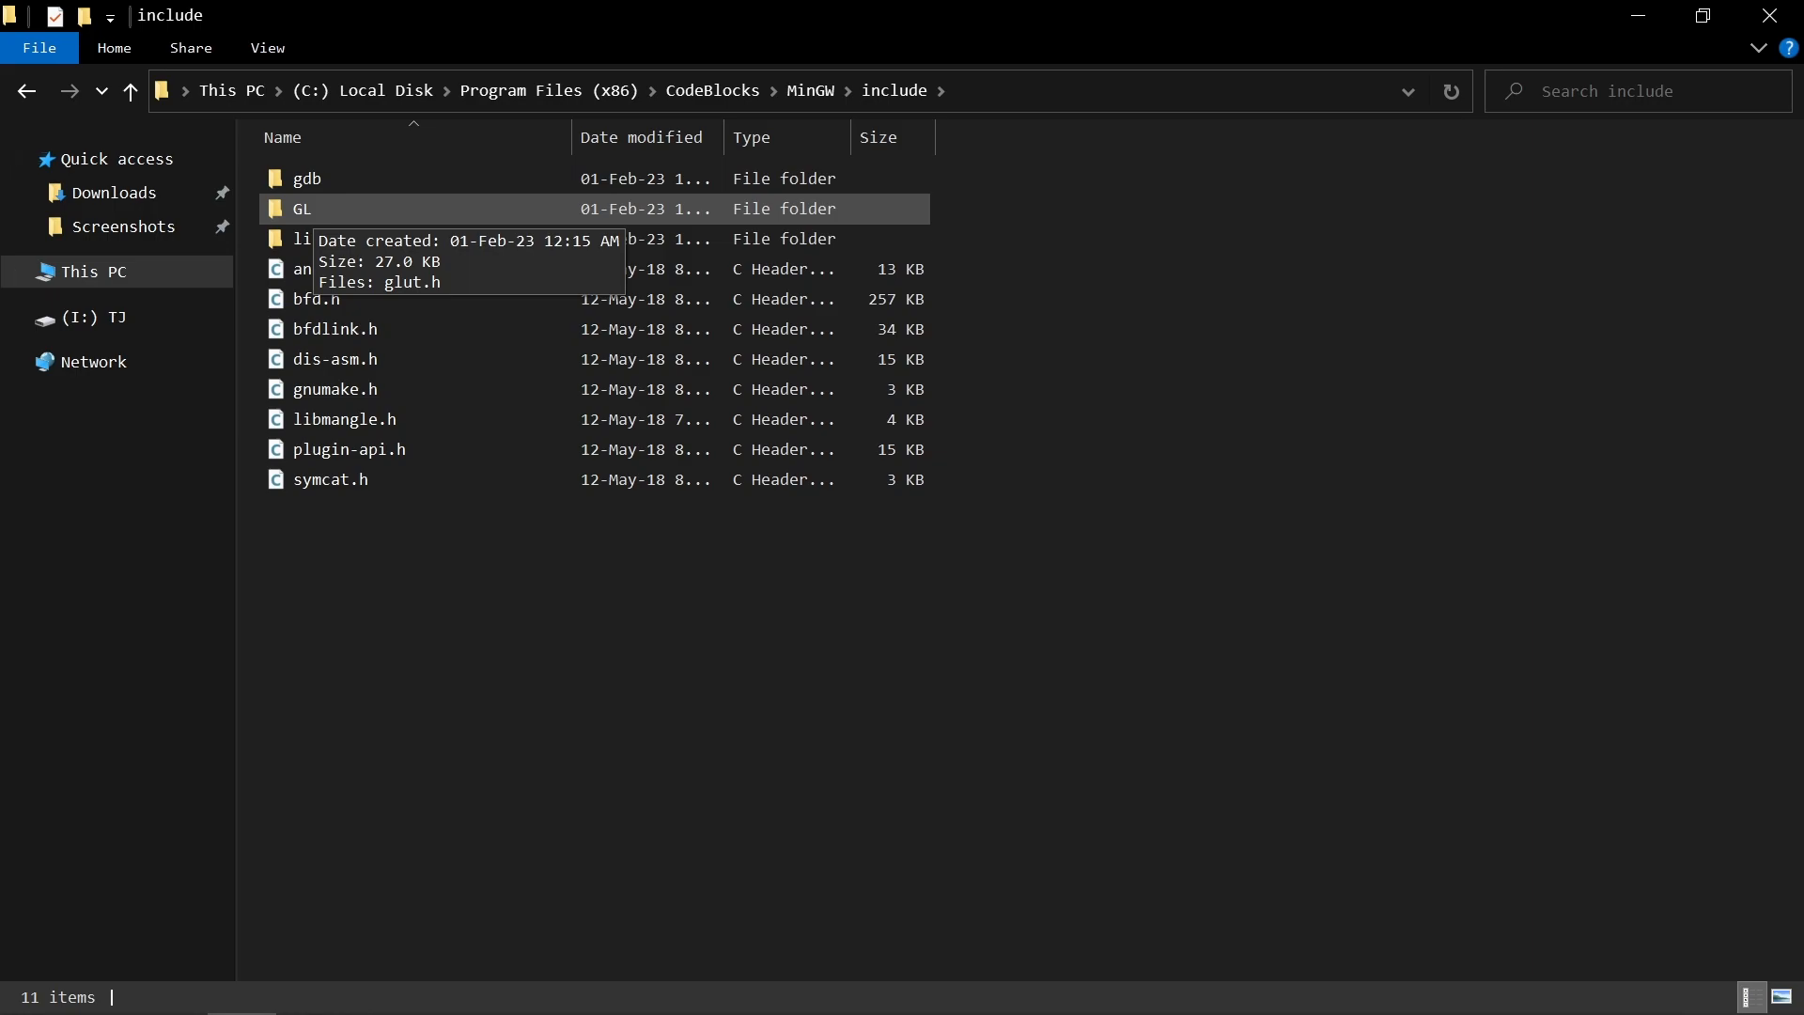
{"action": "double_click", "coordinate": [305, 209]}
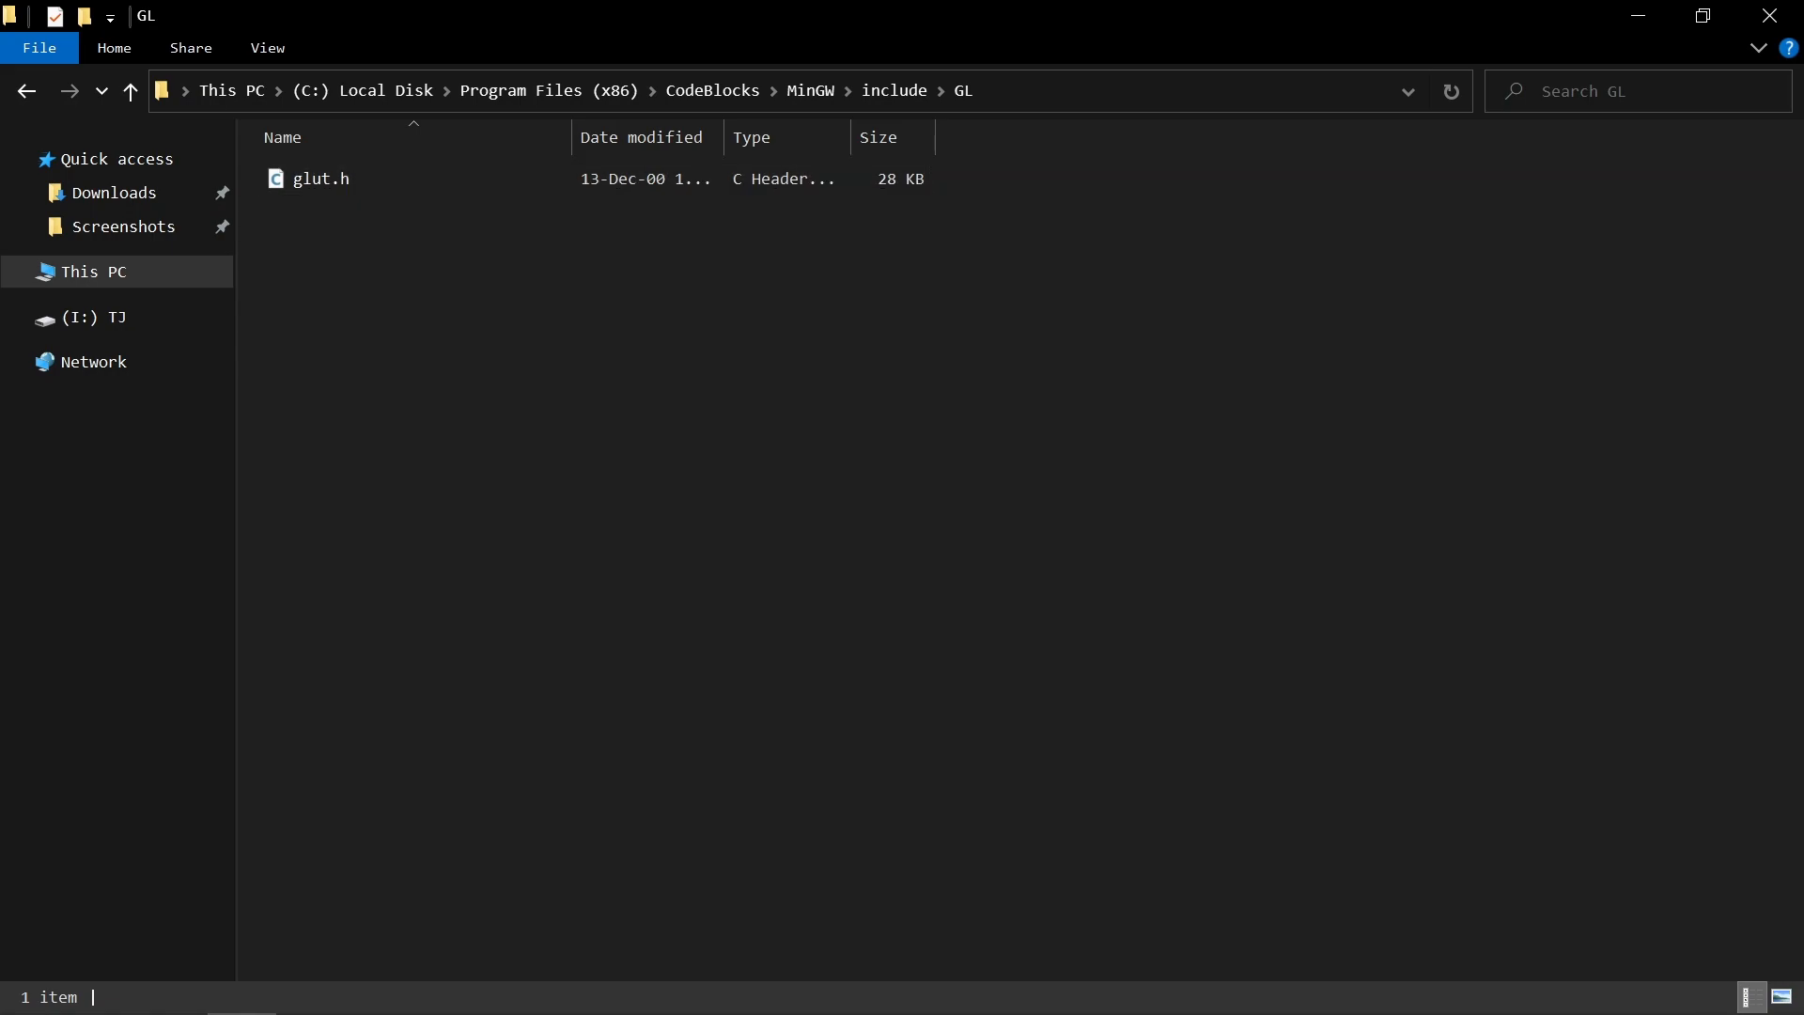
Step: Switch to the Word document, reread the destination path for Glut.h, and minimize the document
{"action": "left_click", "coordinate": [454, 994]}
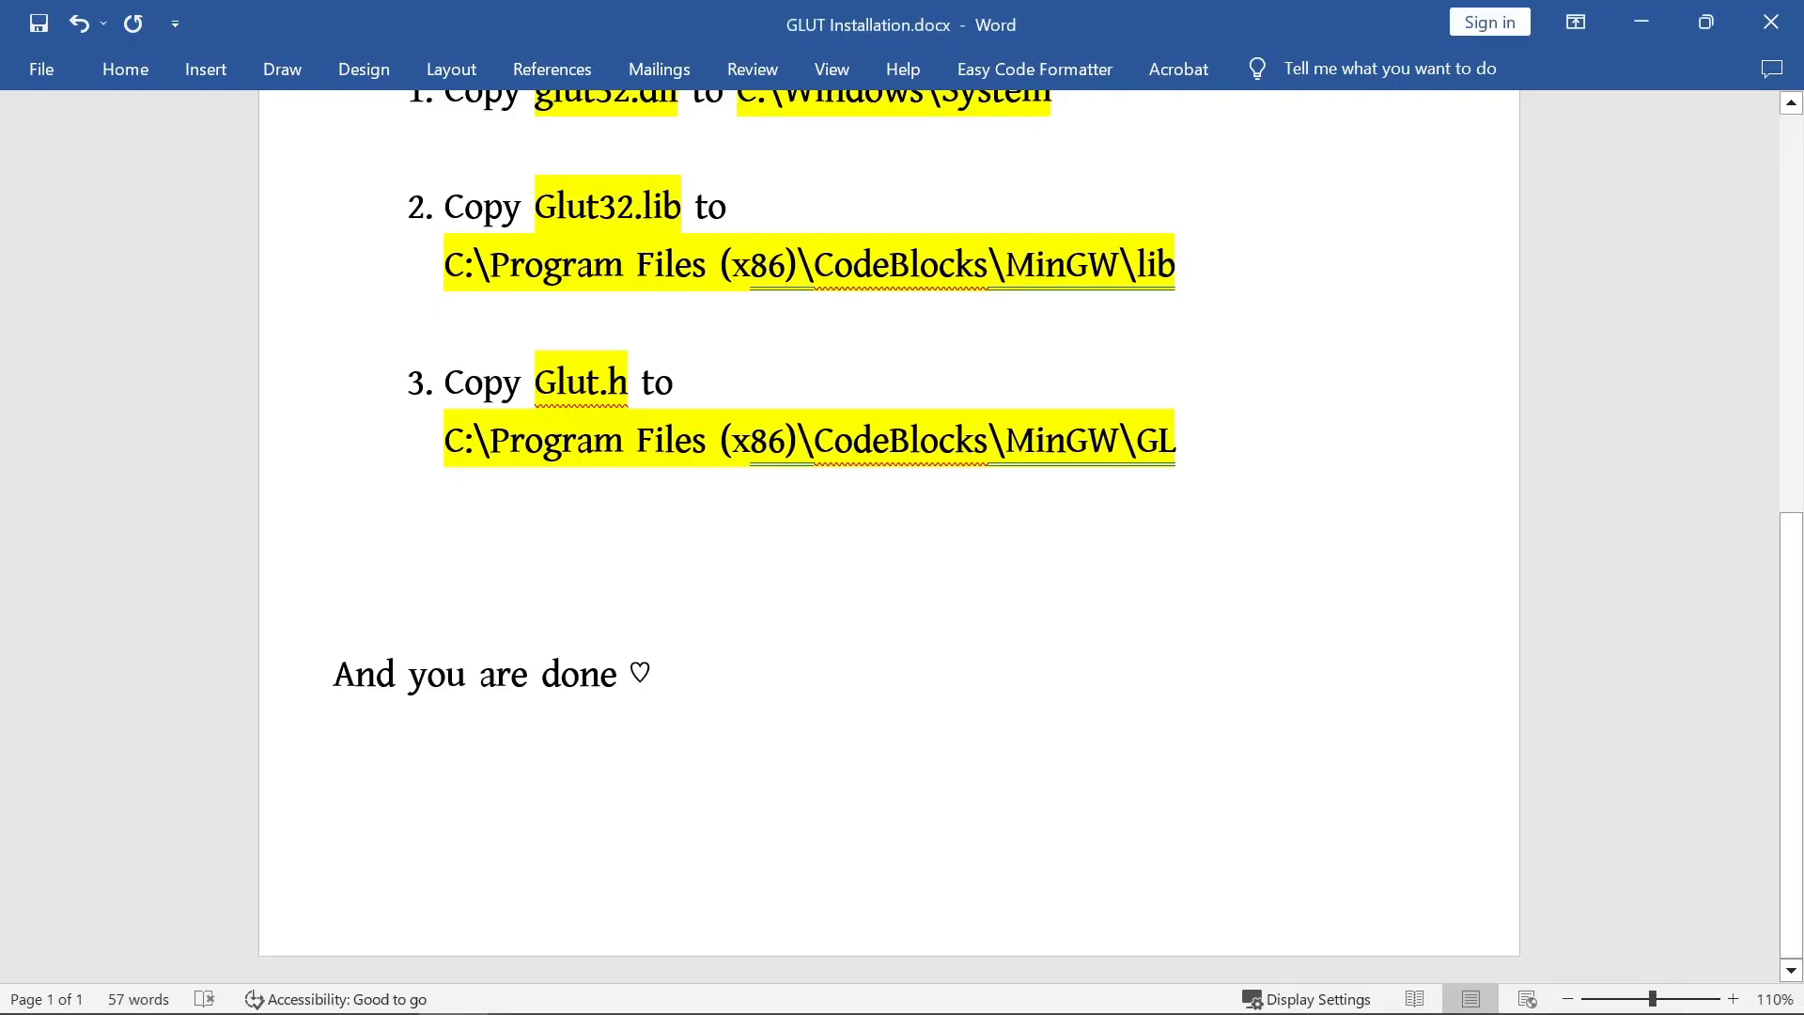
{"action": "left_click_drag", "start_coordinate": [444, 441], "coordinate": [1191, 441]}
{"action": "left_click", "coordinate": [334, 616]}
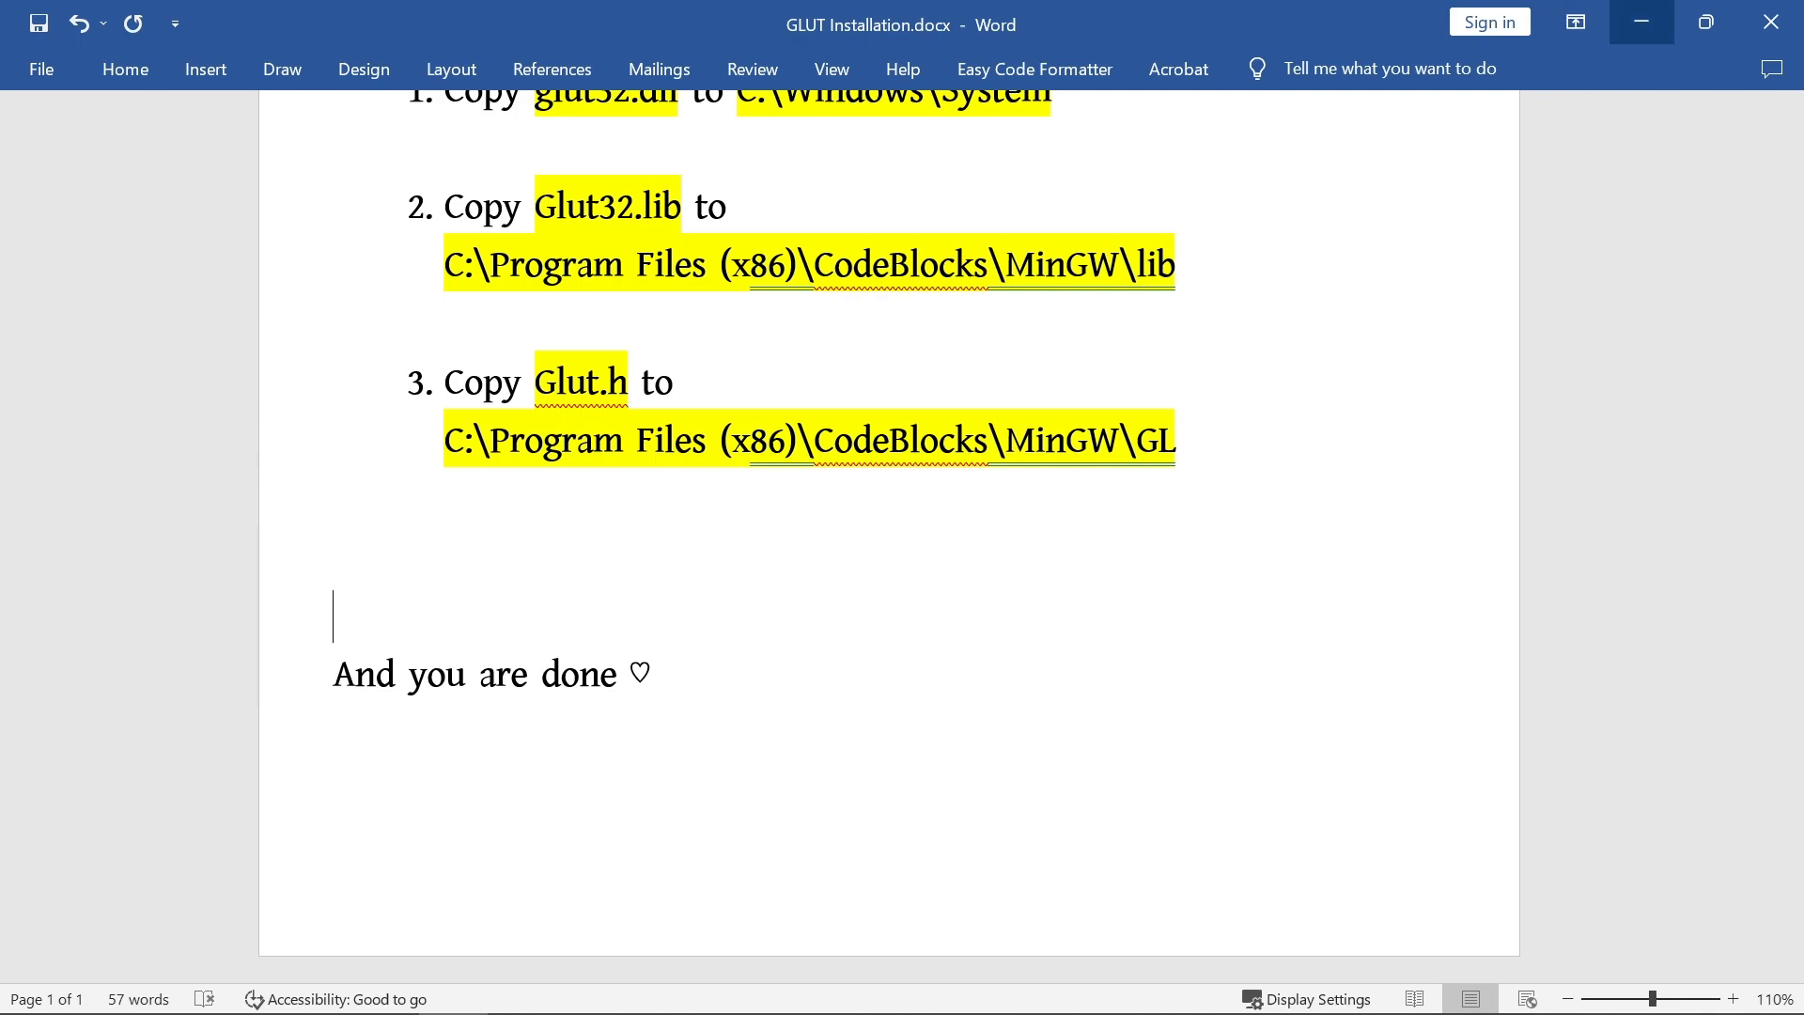
{"action": "left_click", "coordinate": [1641, 22]}
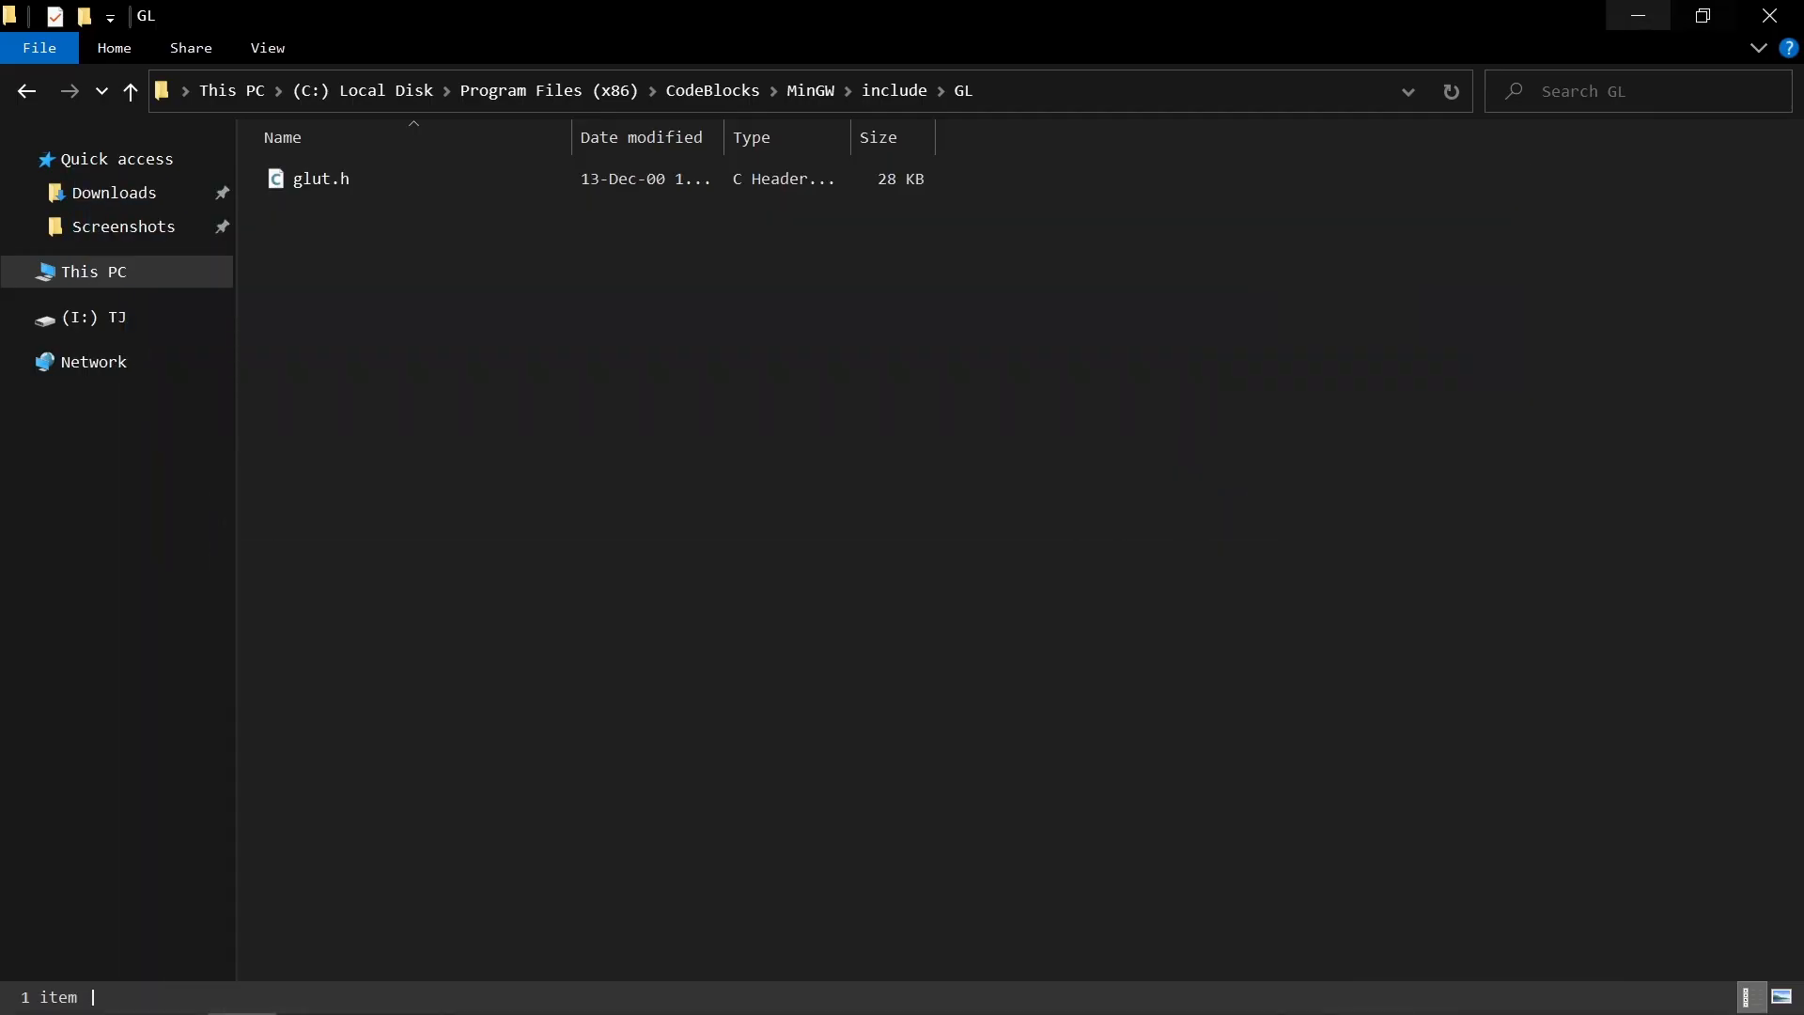
Step: Minimize File Explorer, launch CodeBlocks from the desktop, and dismiss the keyboard shortcut conflicts notice
{"action": "left_click", "coordinate": [1638, 15]}
{"action": "double_click", "coordinate": [375, 399]}
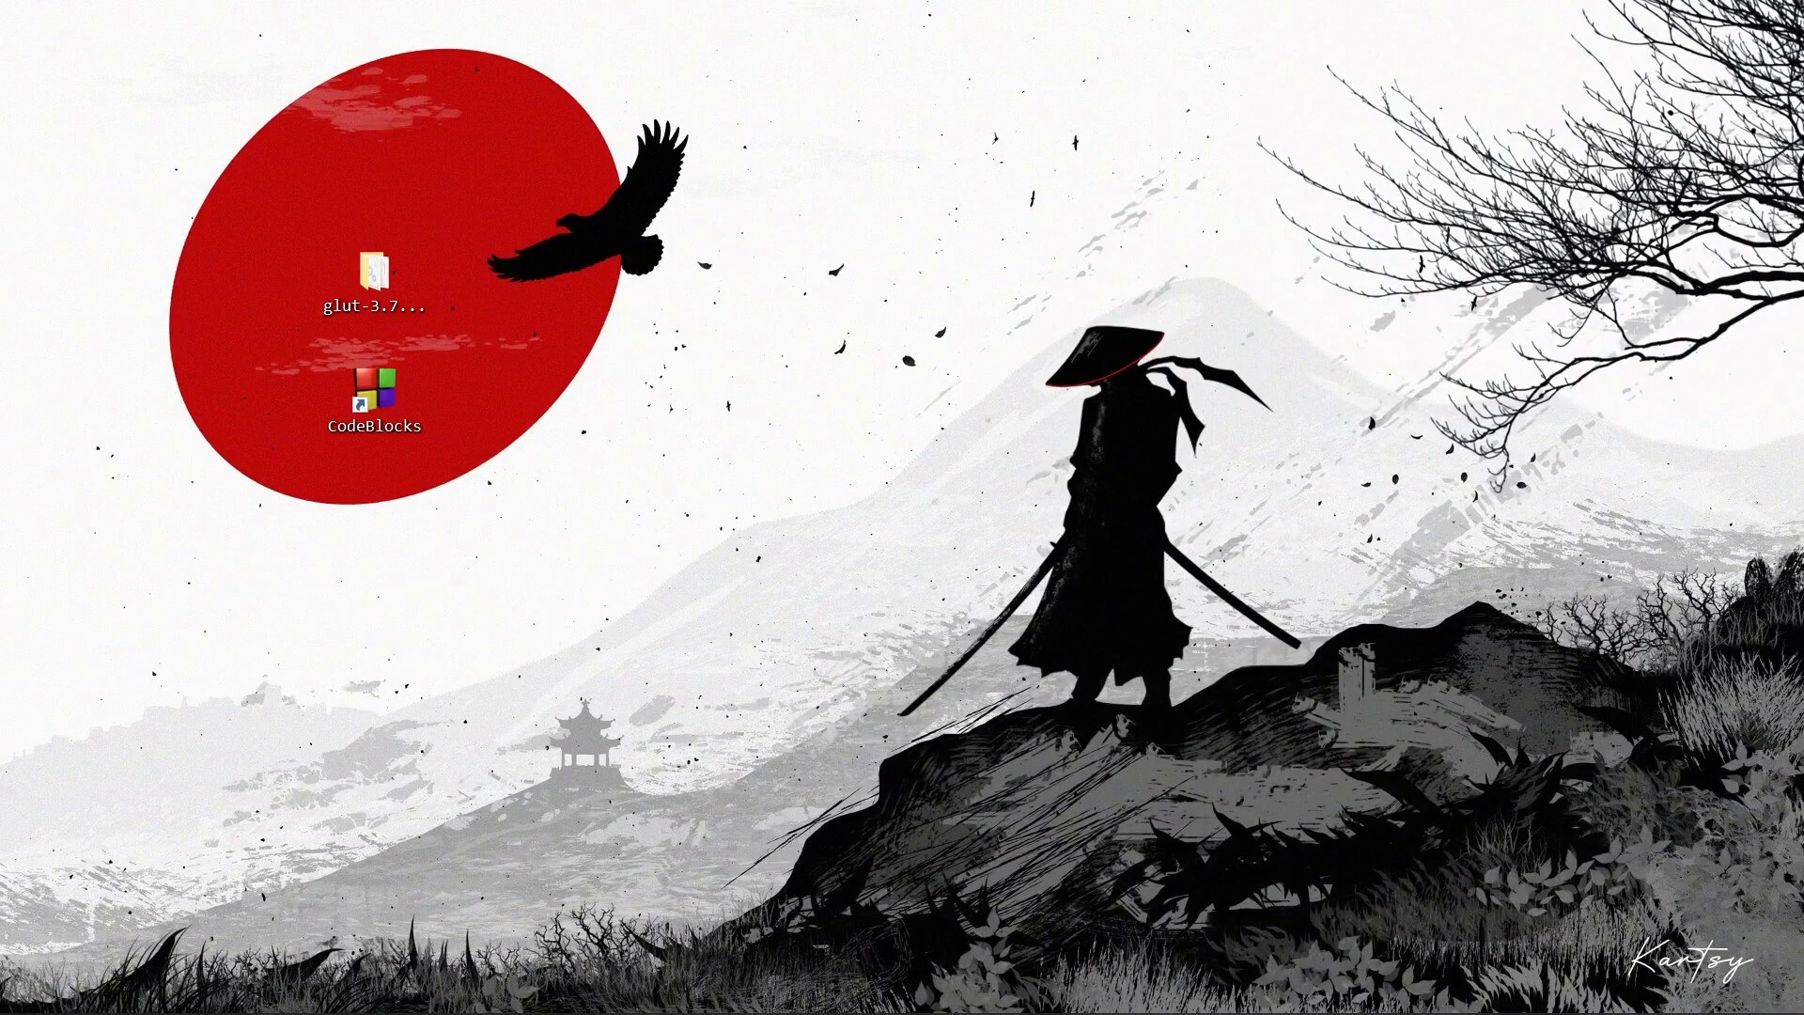
{"action": "right_click", "coordinate": [710, 304]}
{"action": "left_click", "coordinate": [789, 424]}
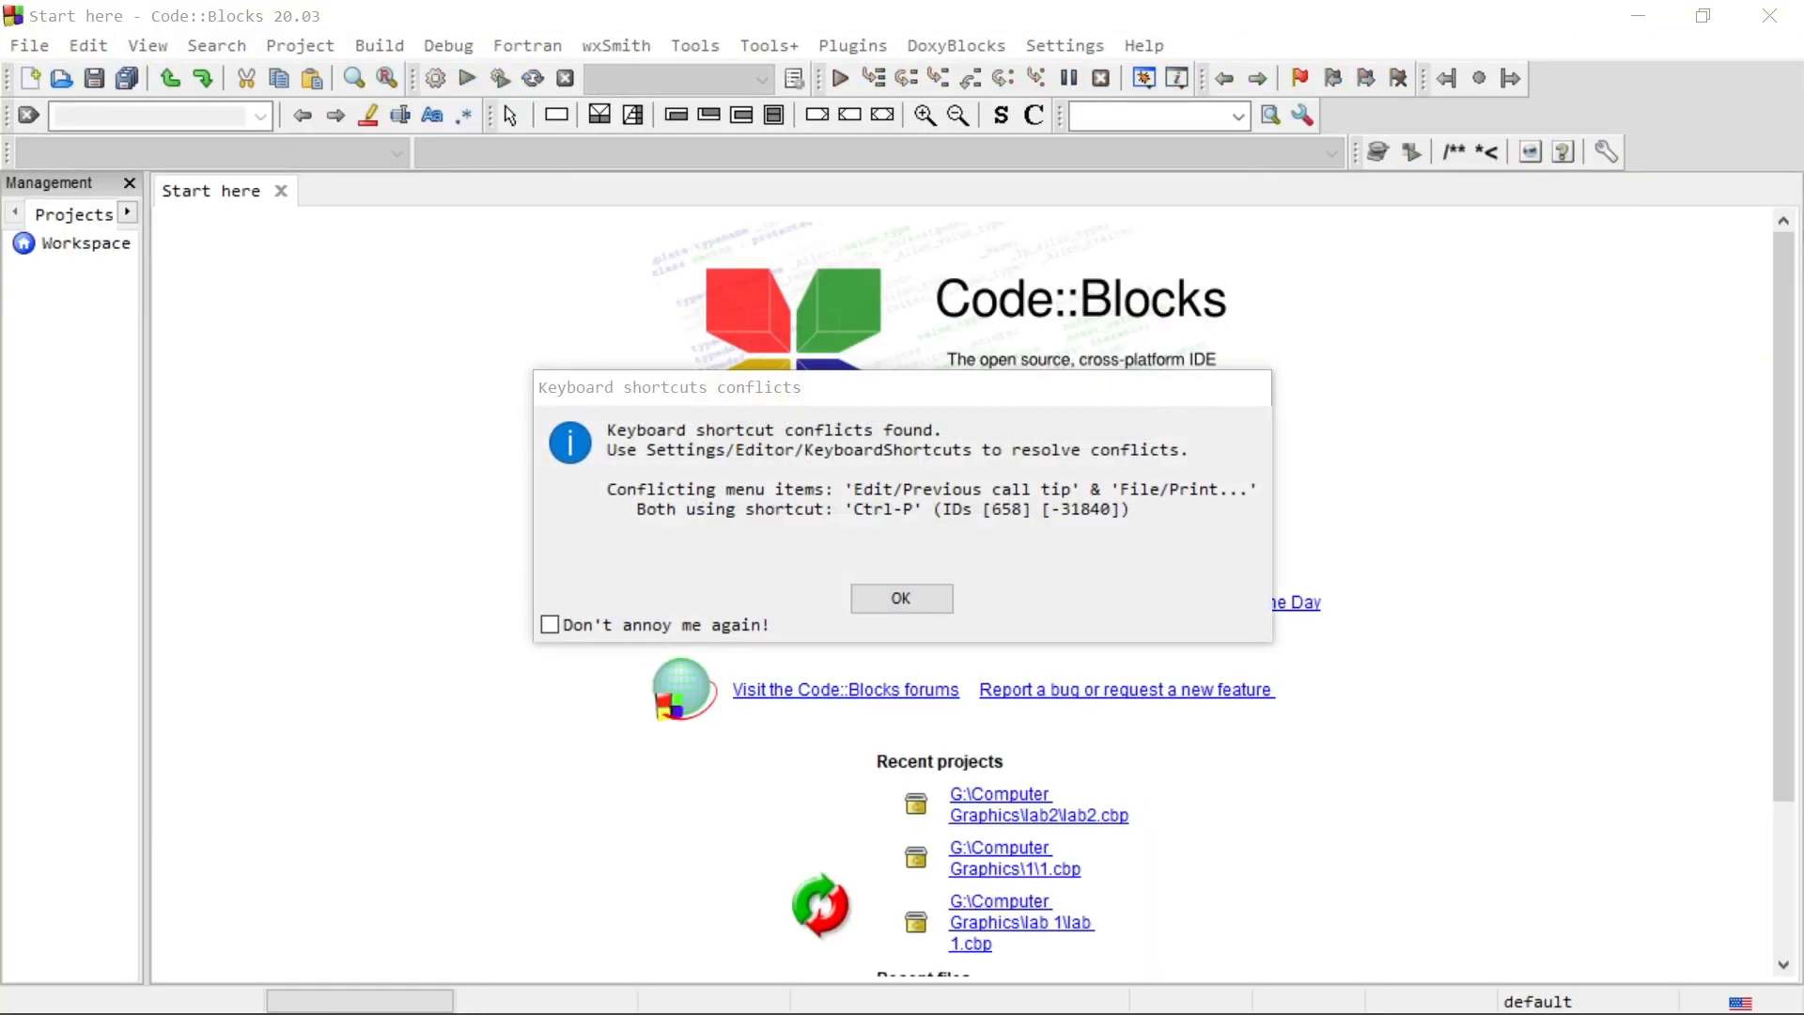
{"action": "left_click", "coordinate": [901, 597]}
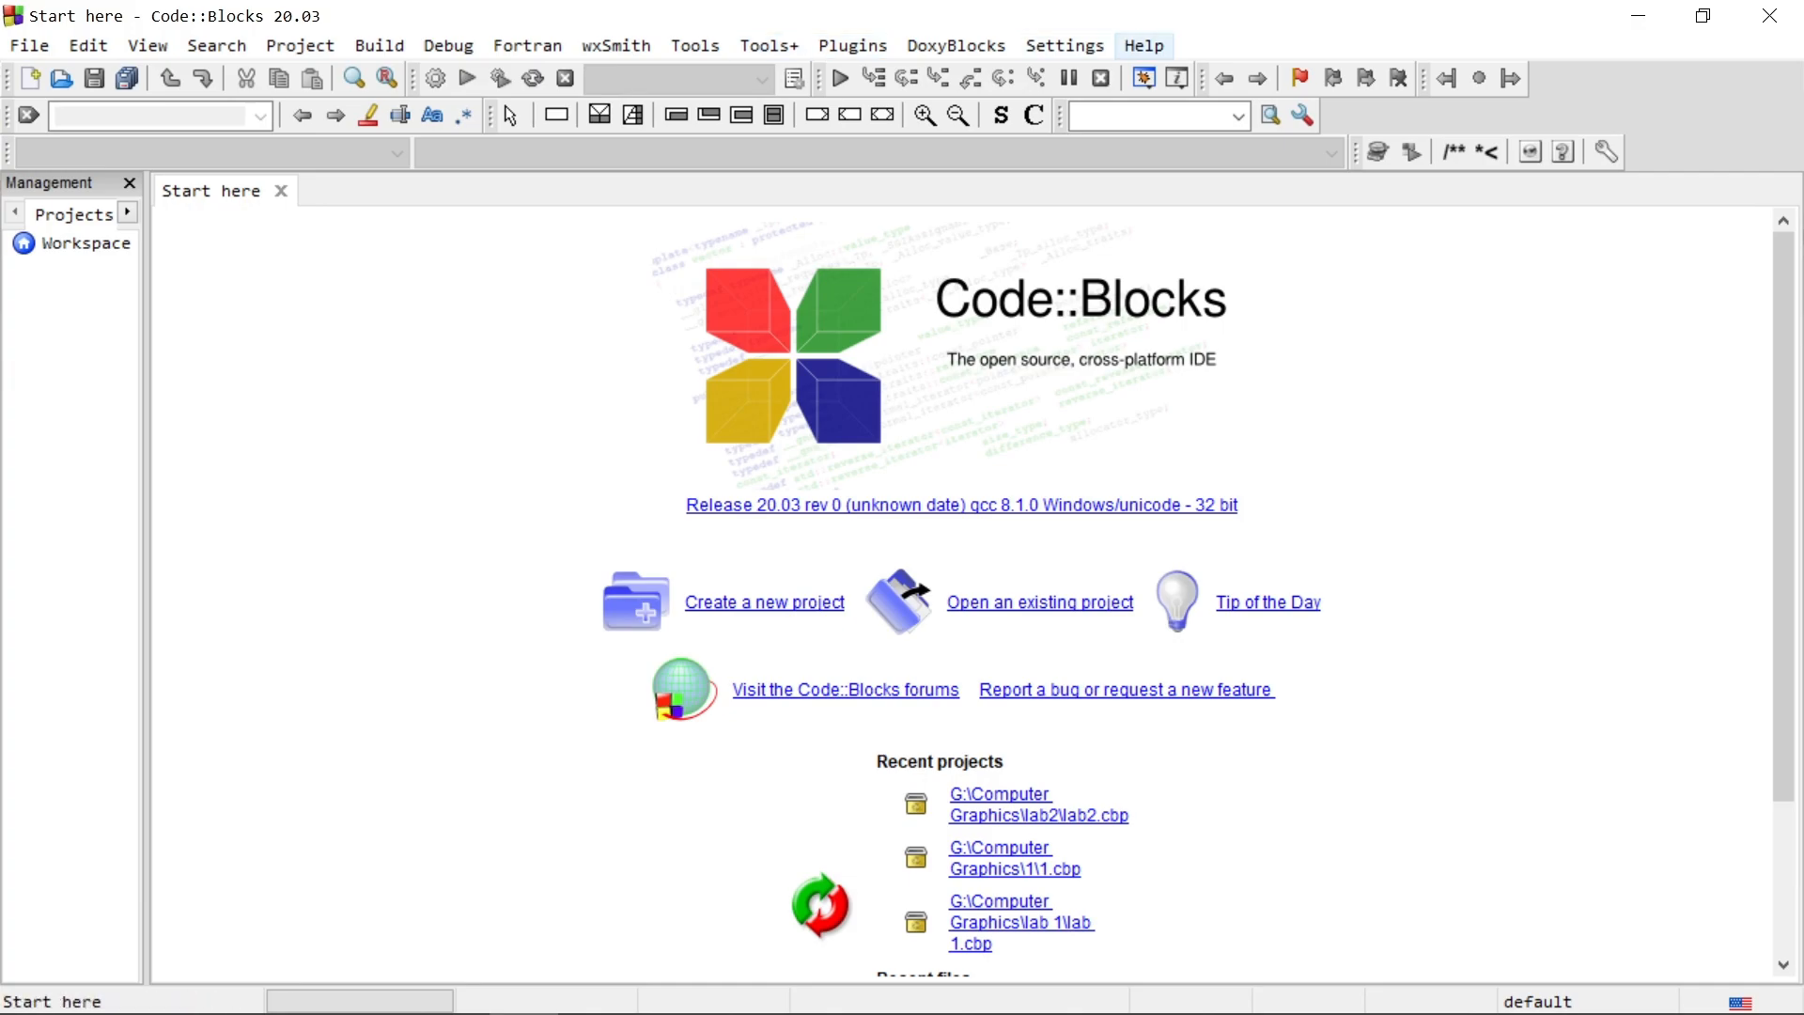
Step: Auto-detect the GNU GCC Compiler's installation directory in the toolchain executables section of the global compiler settings
{"action": "left_click", "coordinate": [1064, 45]}
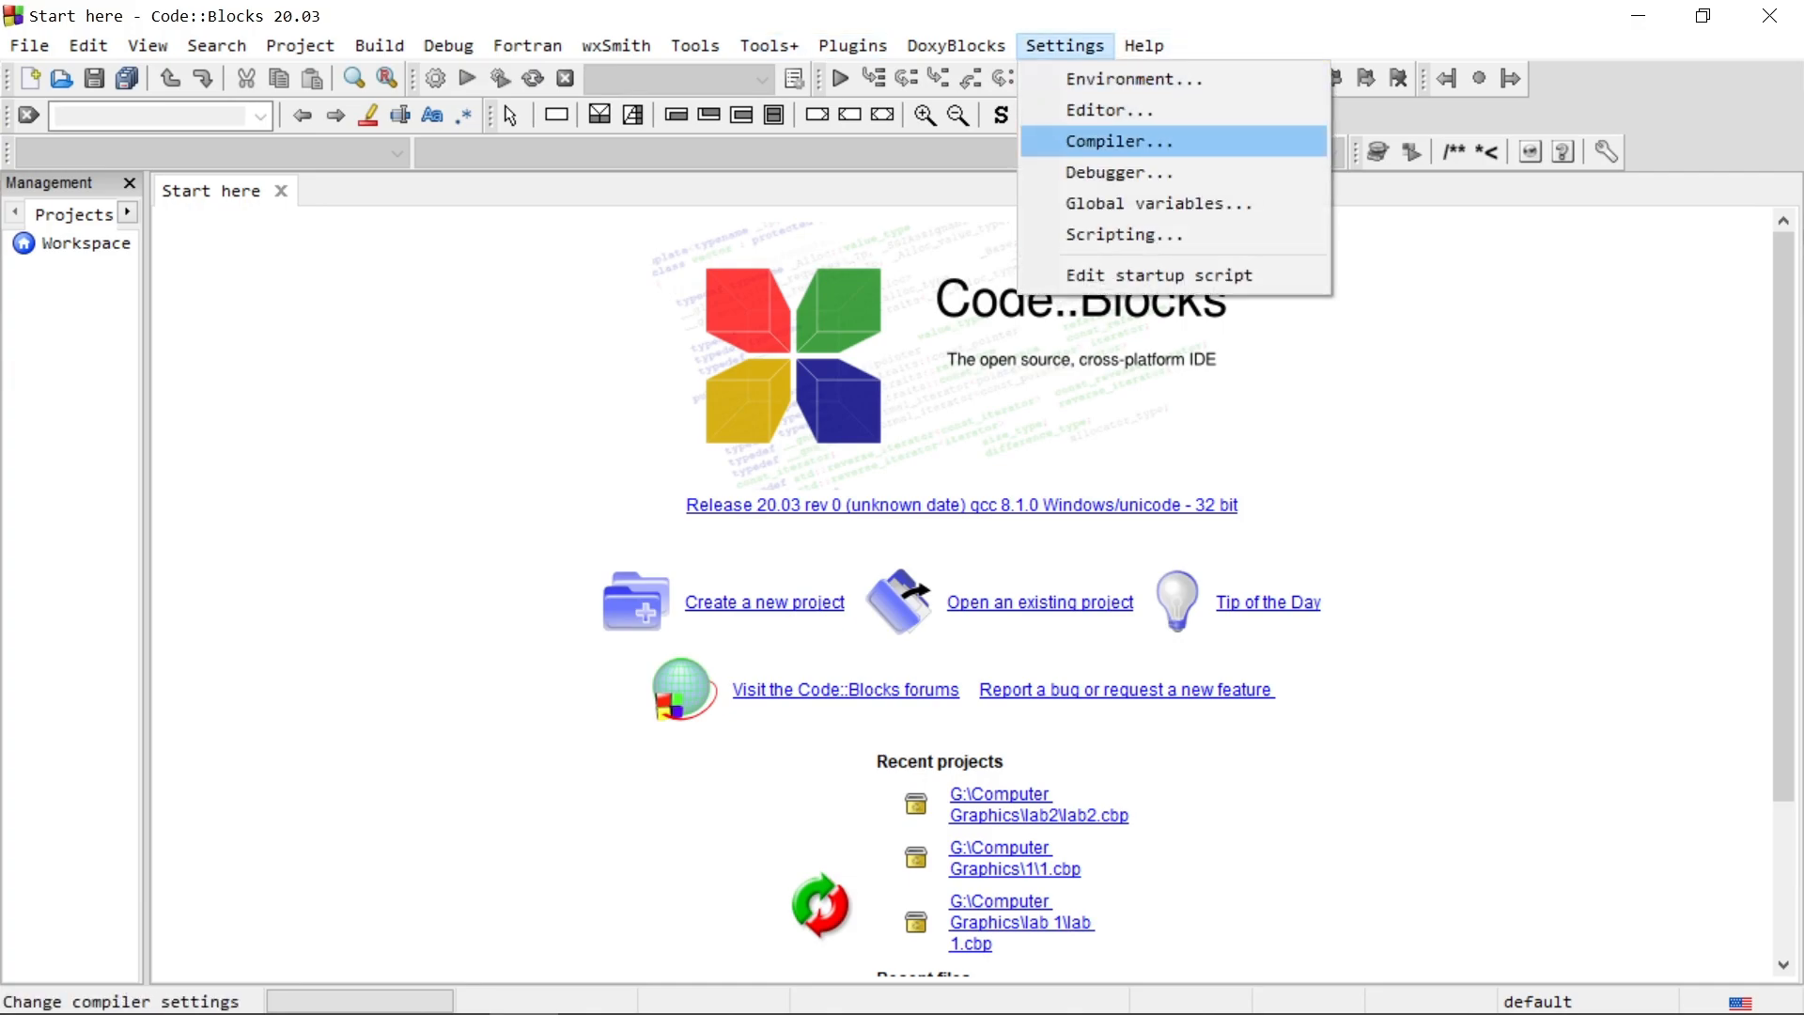
{"action": "key", "text": "Return"}
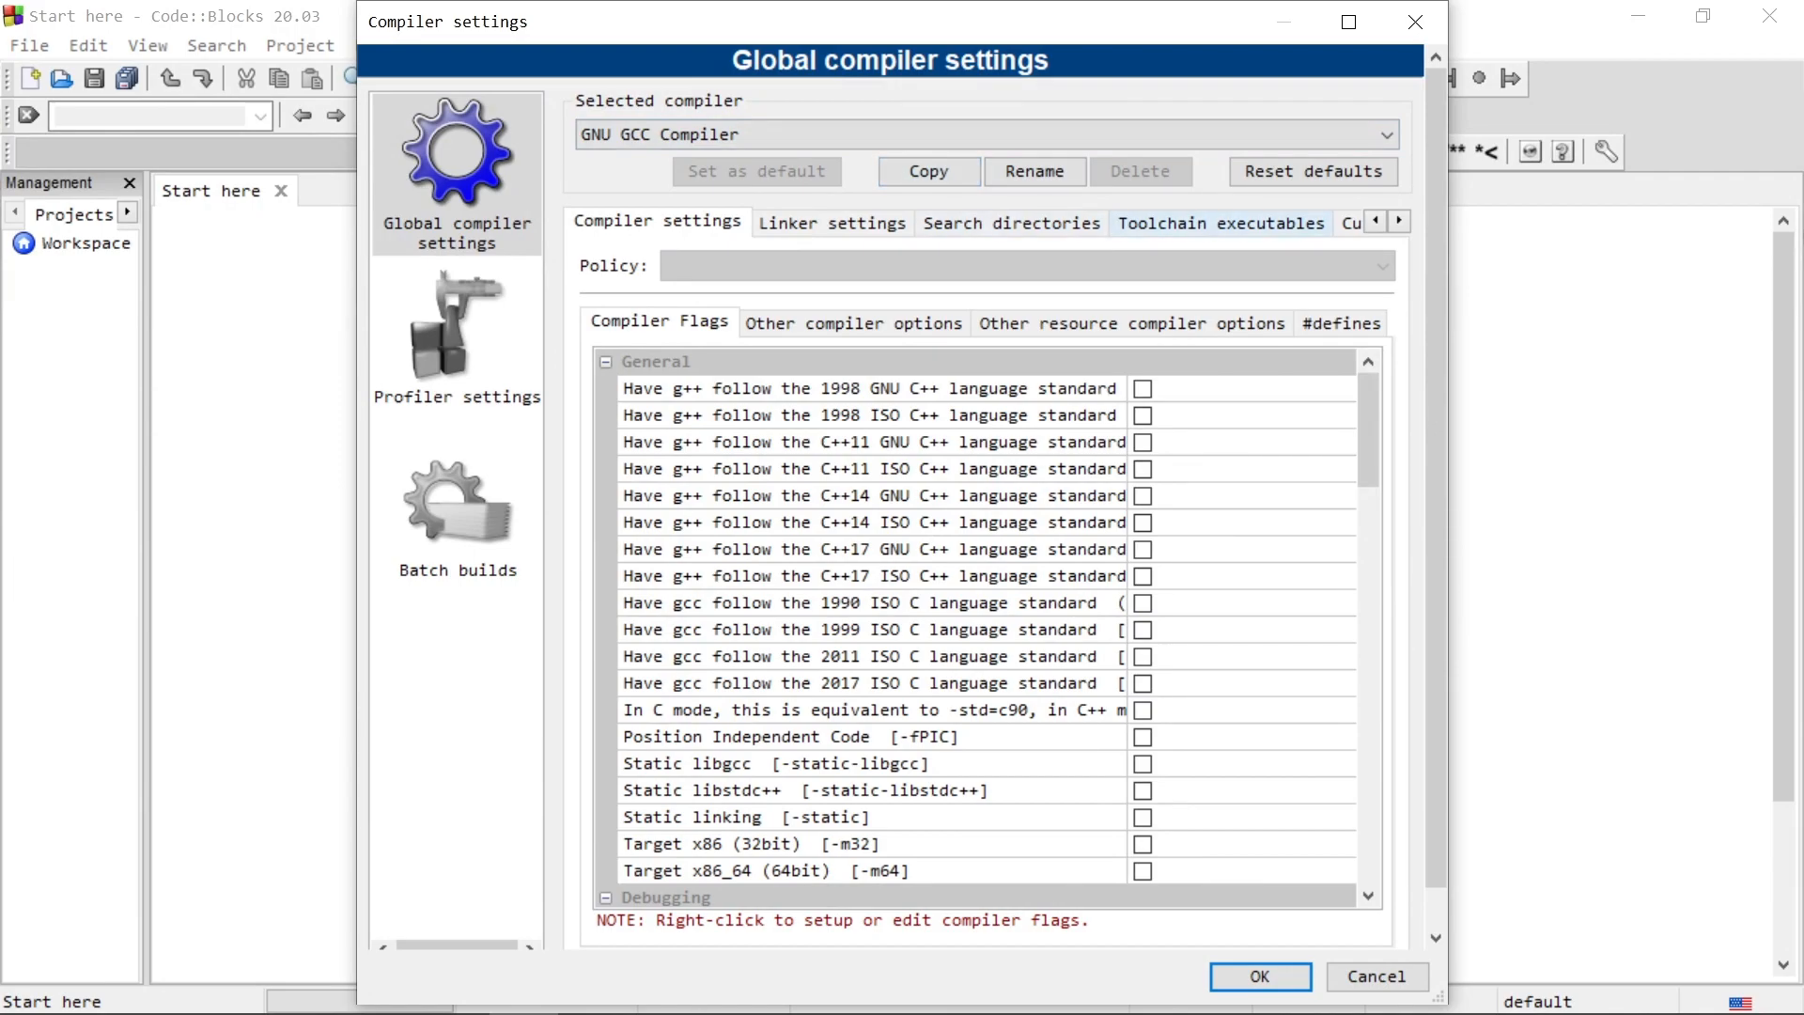
{"action": "left_click", "coordinate": [1221, 223]}
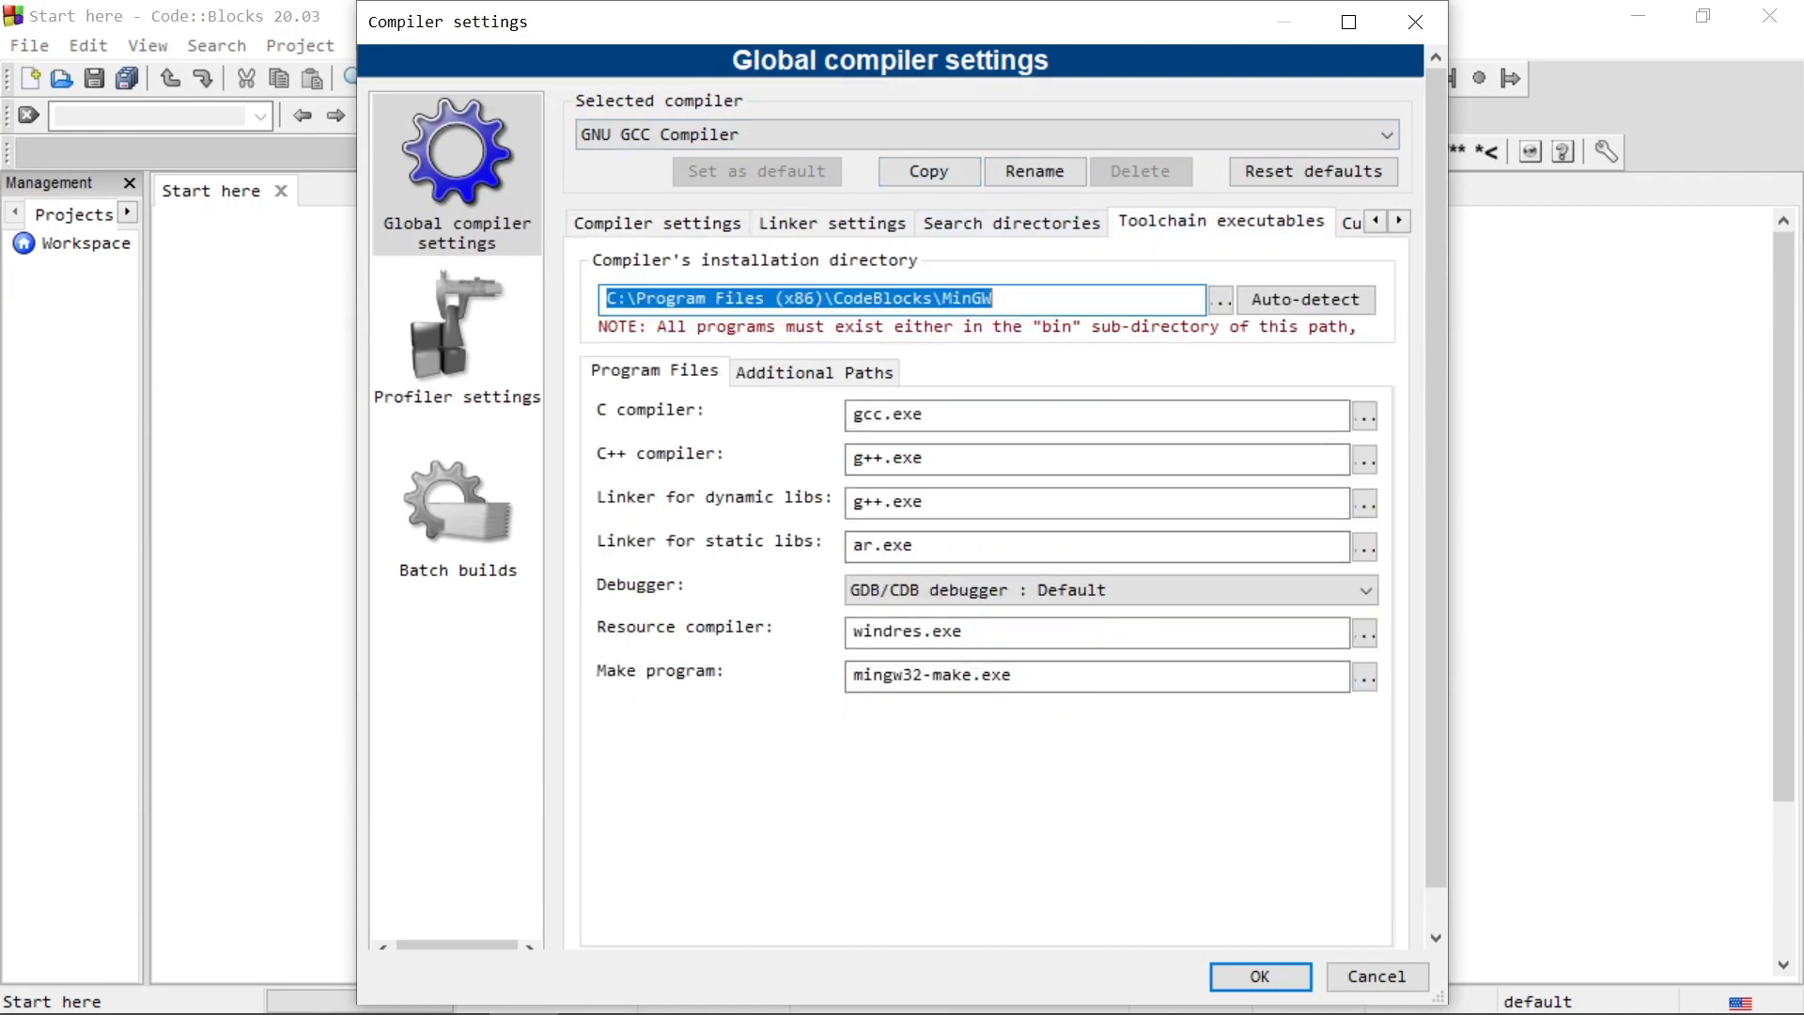
{"action": "left_click_drag", "start_coordinate": [994, 299], "coordinate": [617, 299]}
{"action": "left_click", "coordinate": [996, 298]}
{"action": "left_click", "coordinate": [1305, 299]}
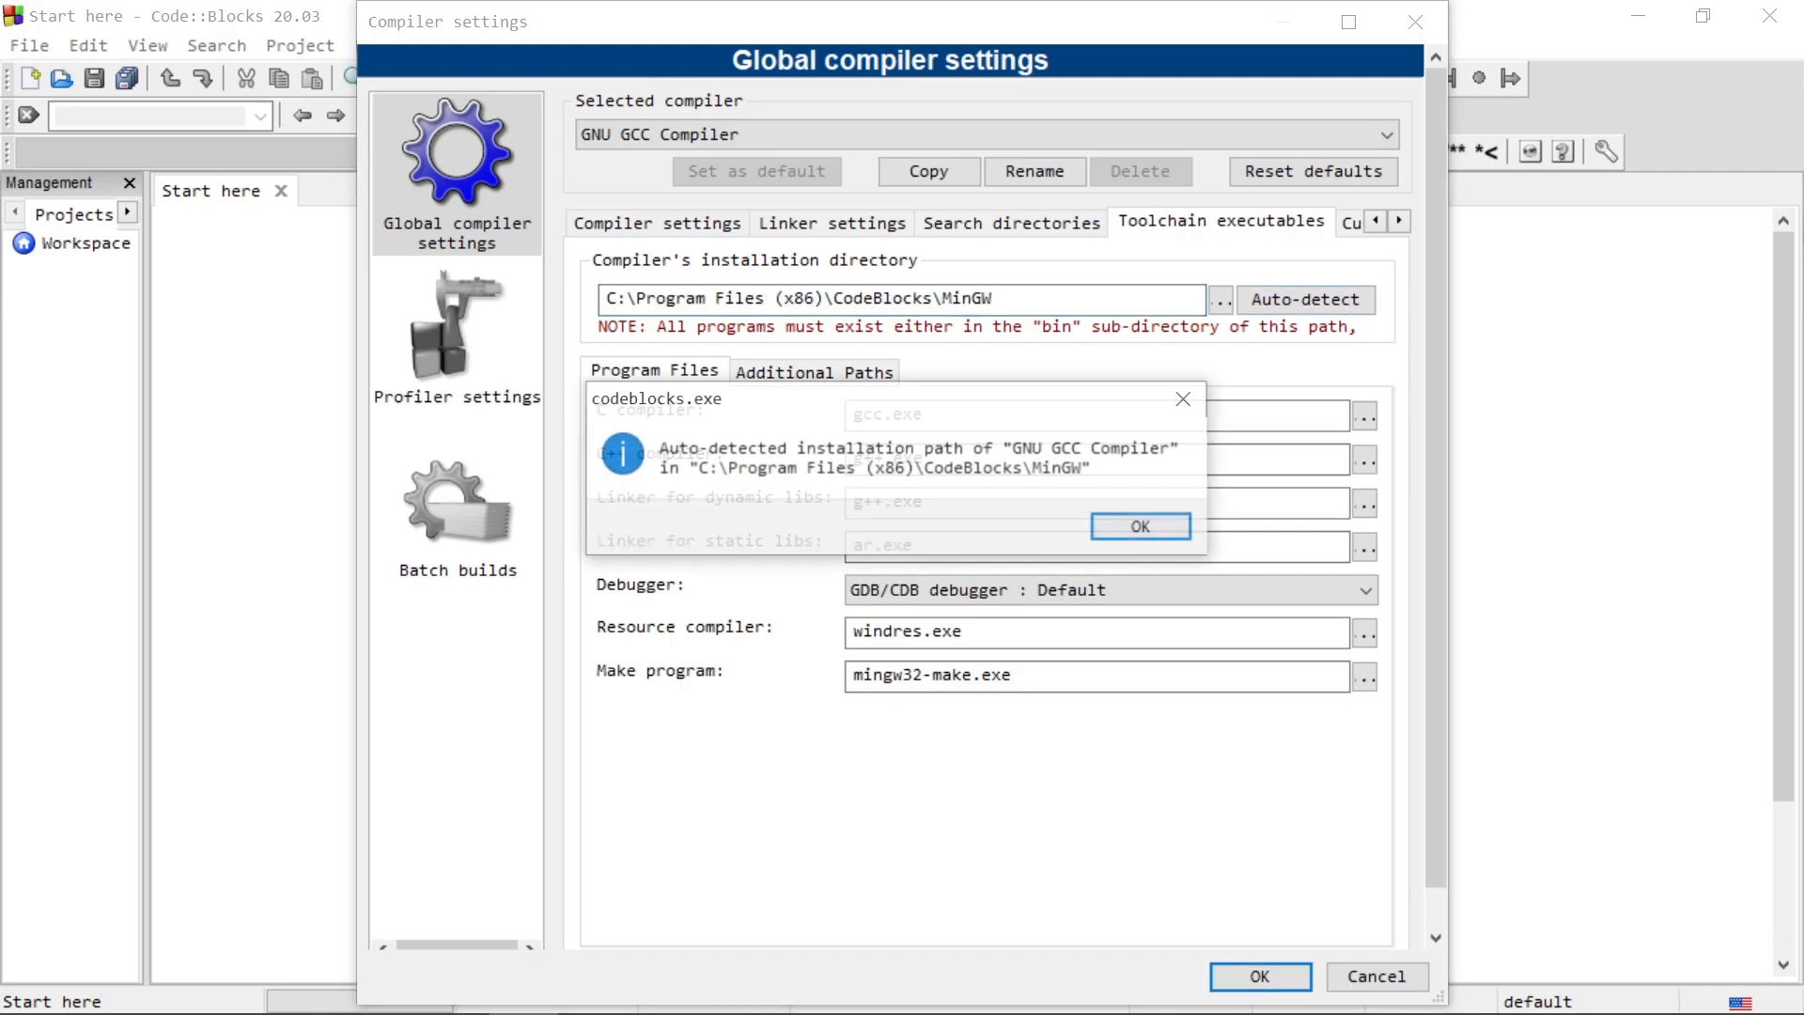
{"action": "left_click", "coordinate": [1140, 527]}
Step: Browse to C:\Program Files (x86)\CodeBlocks\MinGW and choose it as the compiler's installation directory
{"action": "left_click", "coordinate": [1220, 301]}
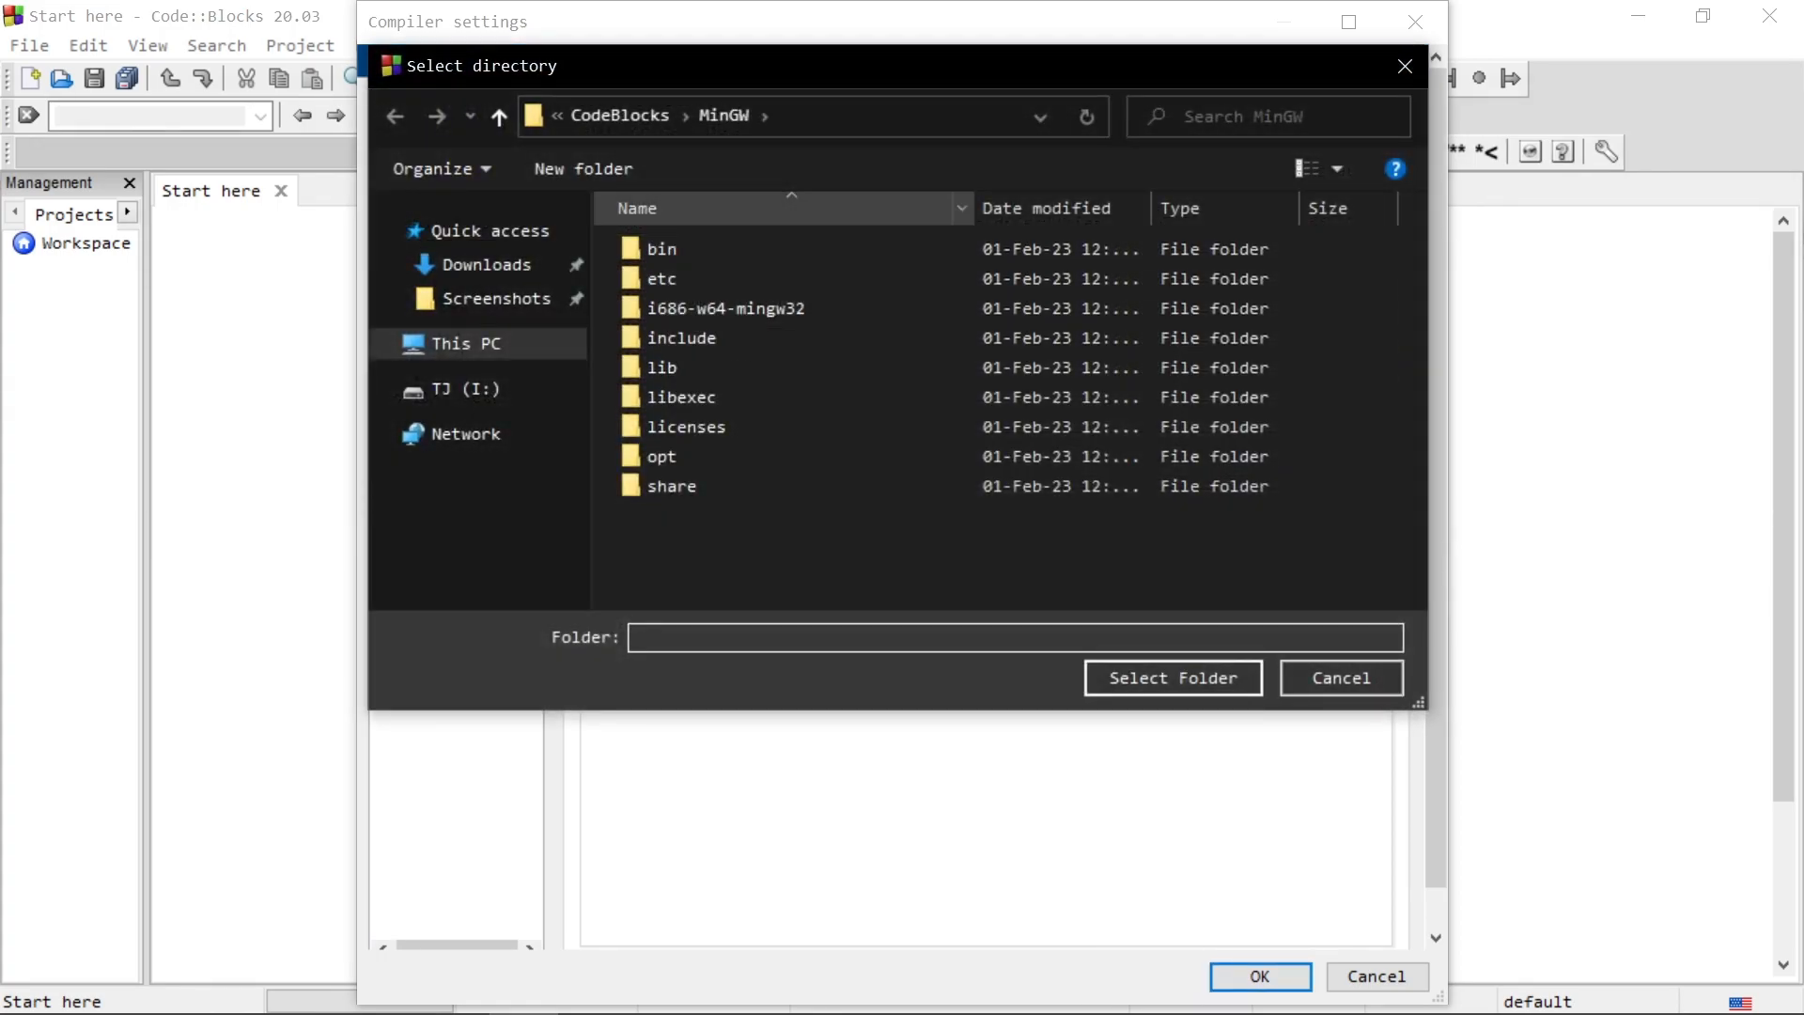
{"action": "left_click", "coordinate": [622, 116]}
{"action": "left_click", "coordinate": [663, 117]}
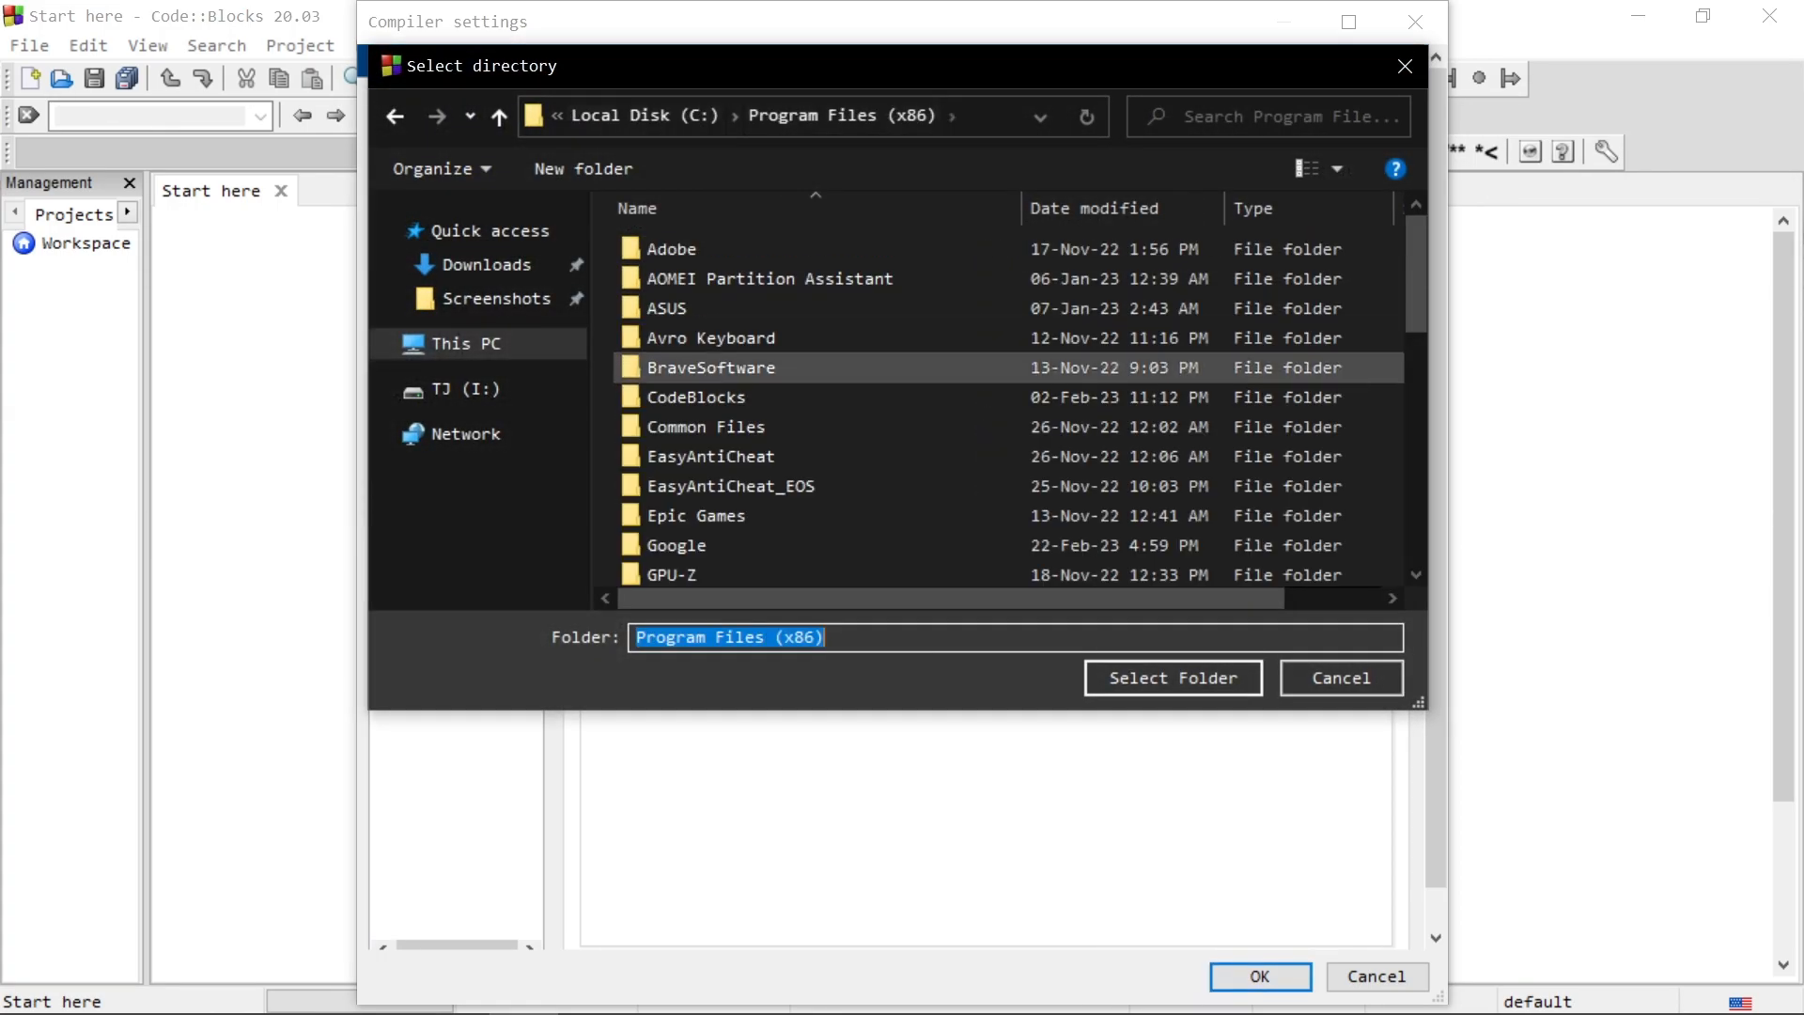
{"action": "left_click", "coordinate": [644, 115]}
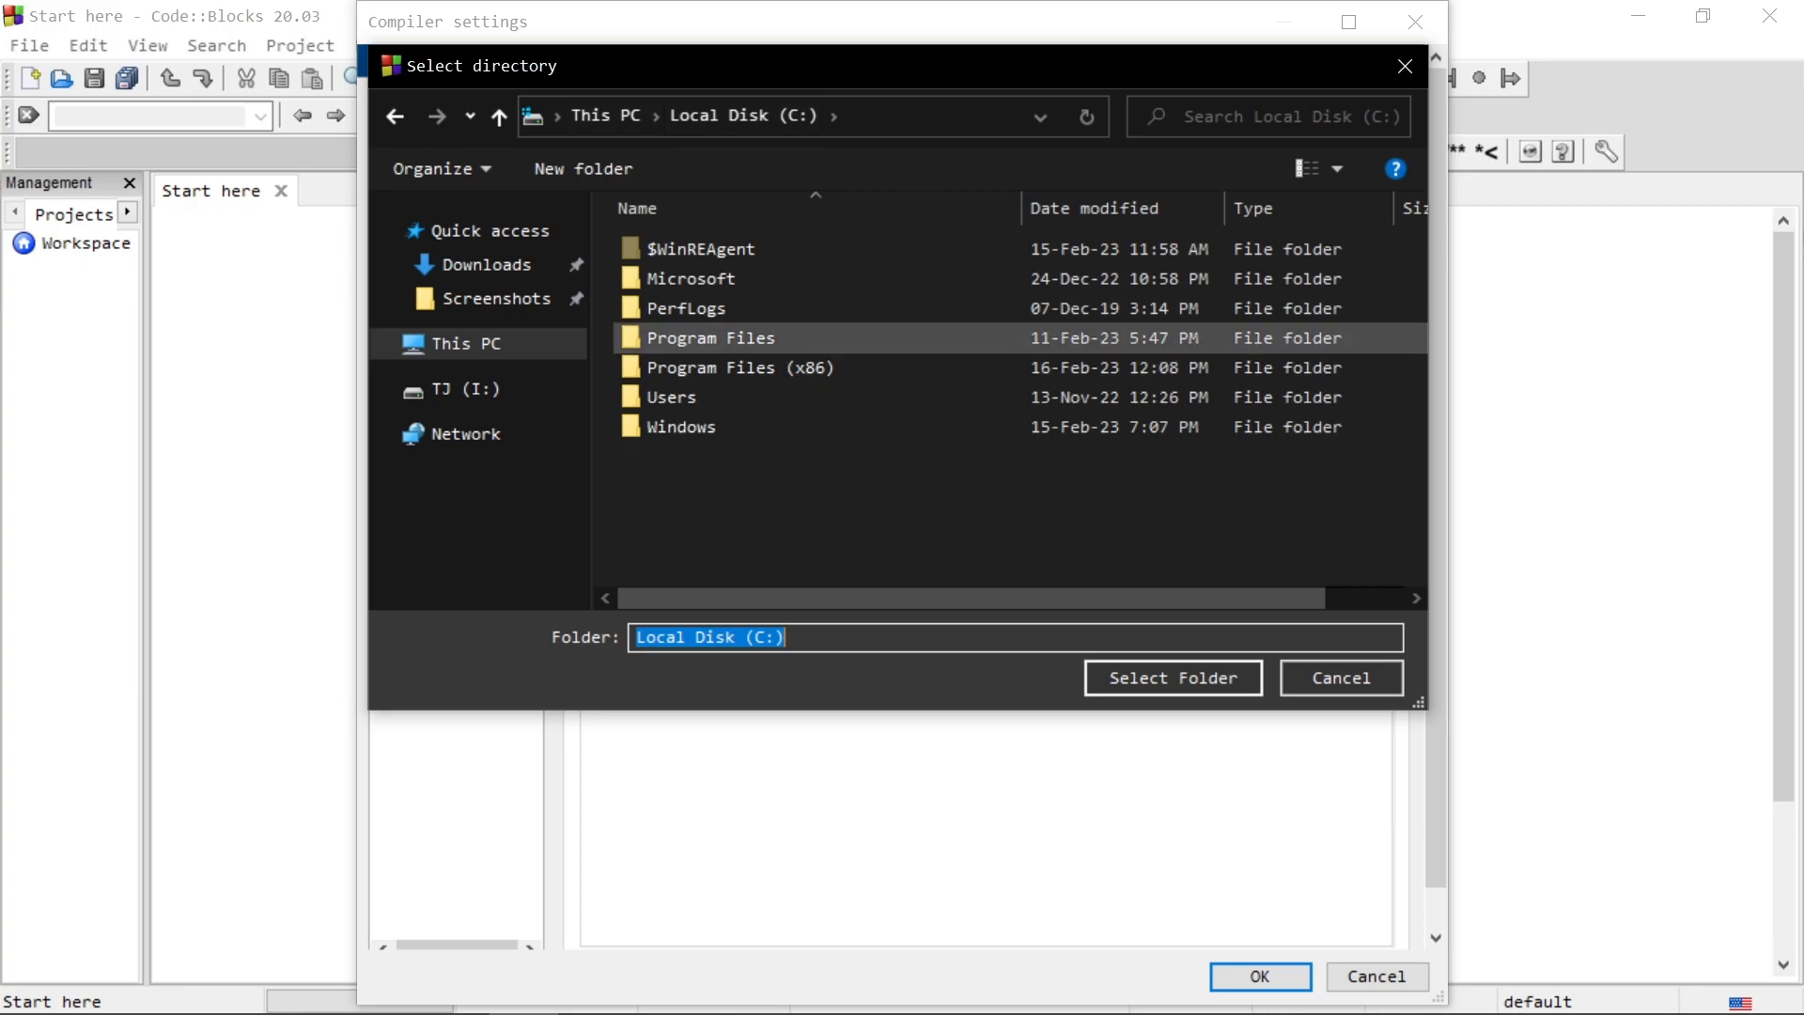
{"action": "double_click", "coordinate": [677, 363]}
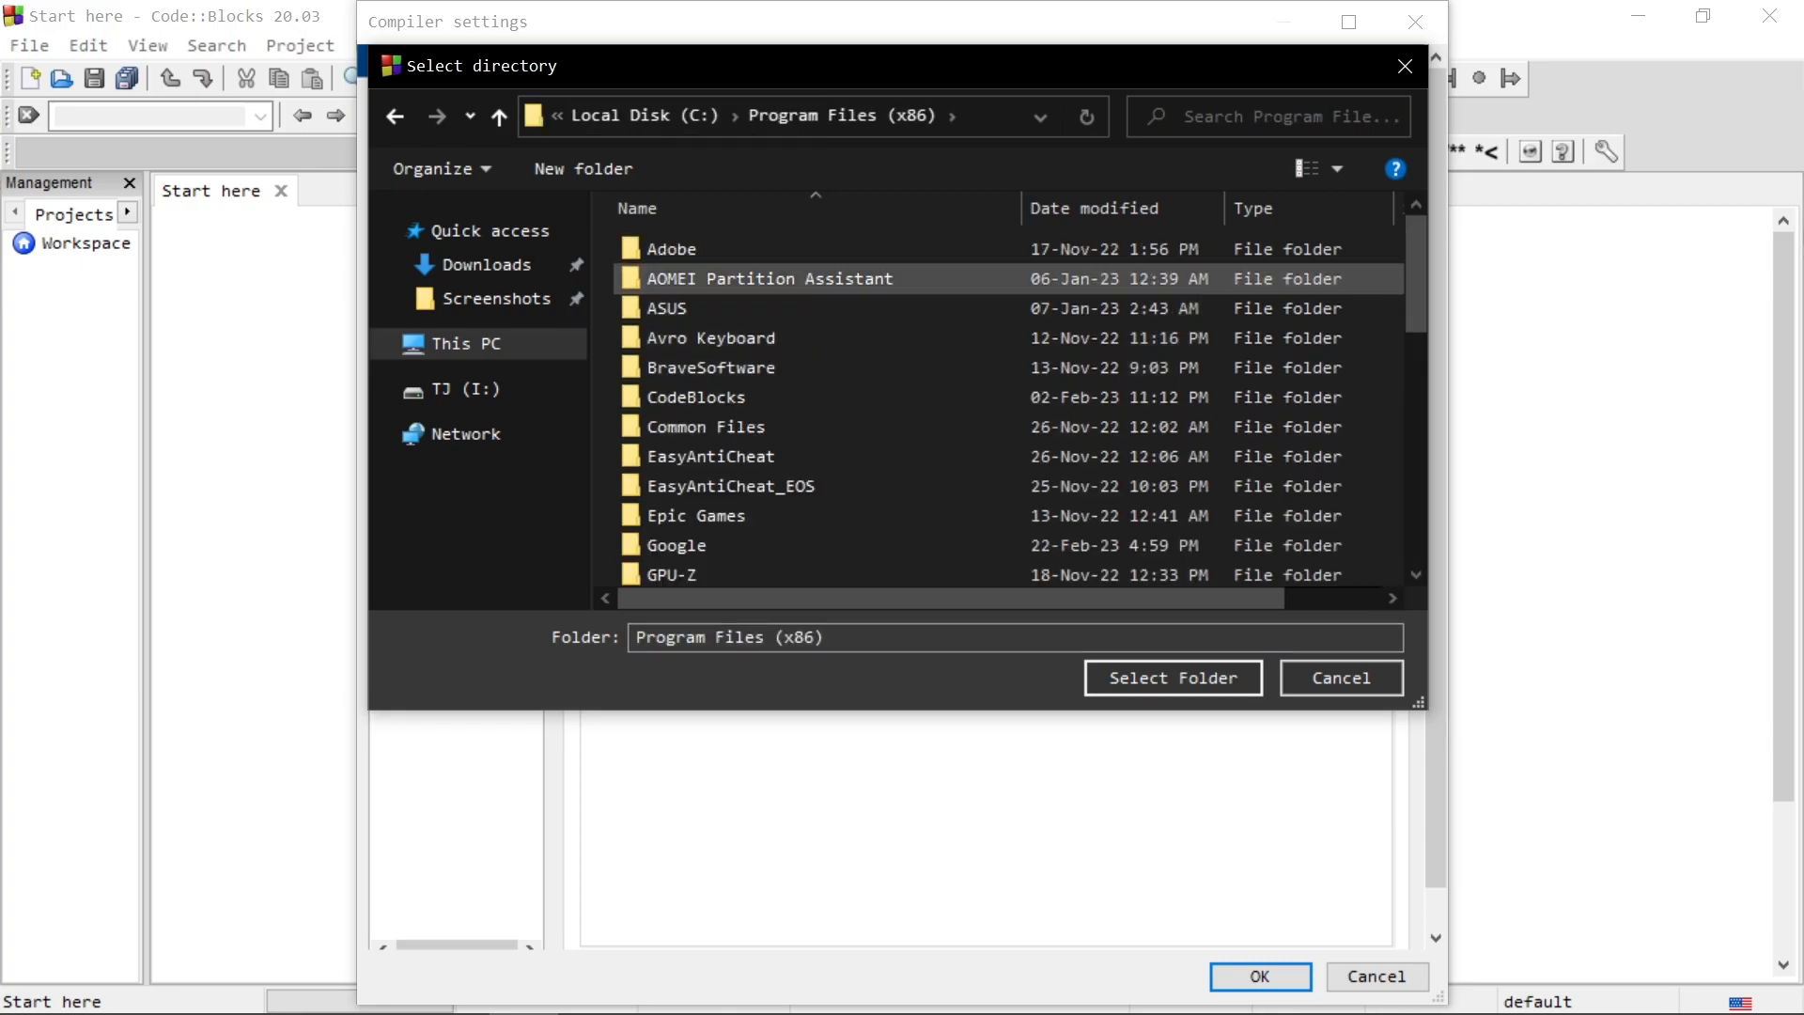
{"action": "double_click", "coordinate": [696, 397]}
{"action": "double_click", "coordinate": [672, 248]}
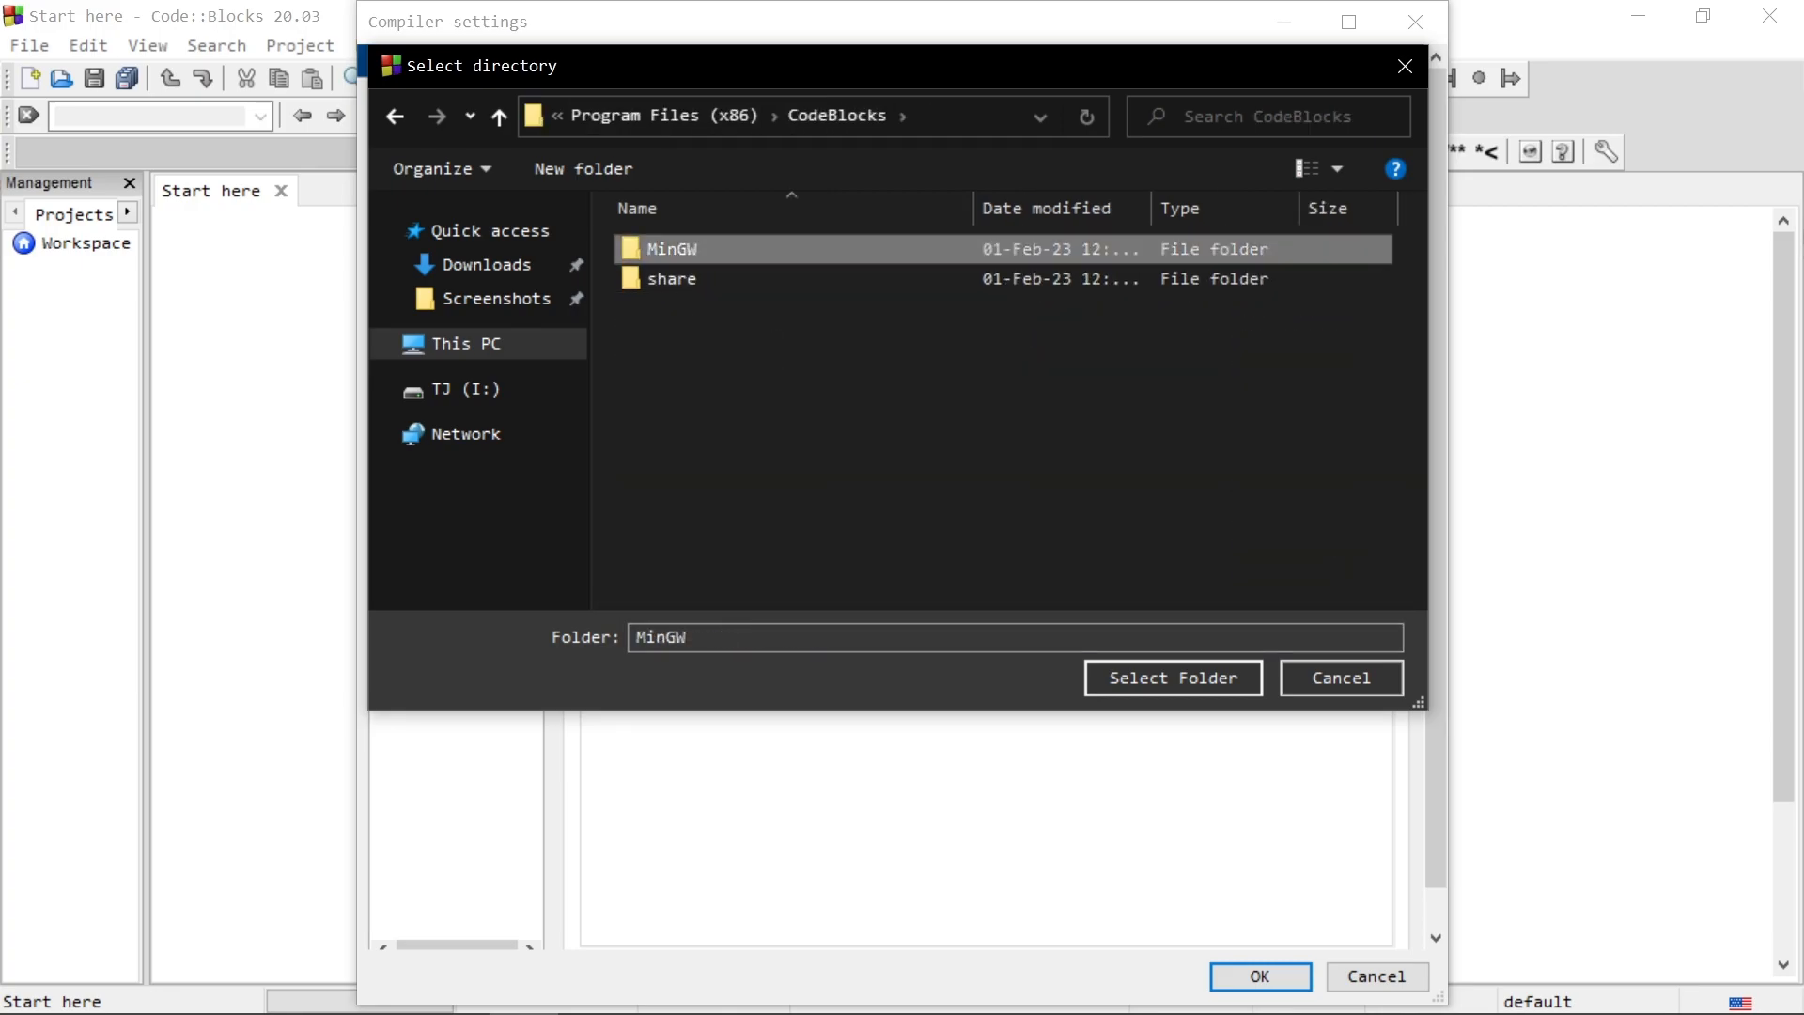
{"action": "key", "text": "alt+Left"}
{"action": "key", "text": "Return"}
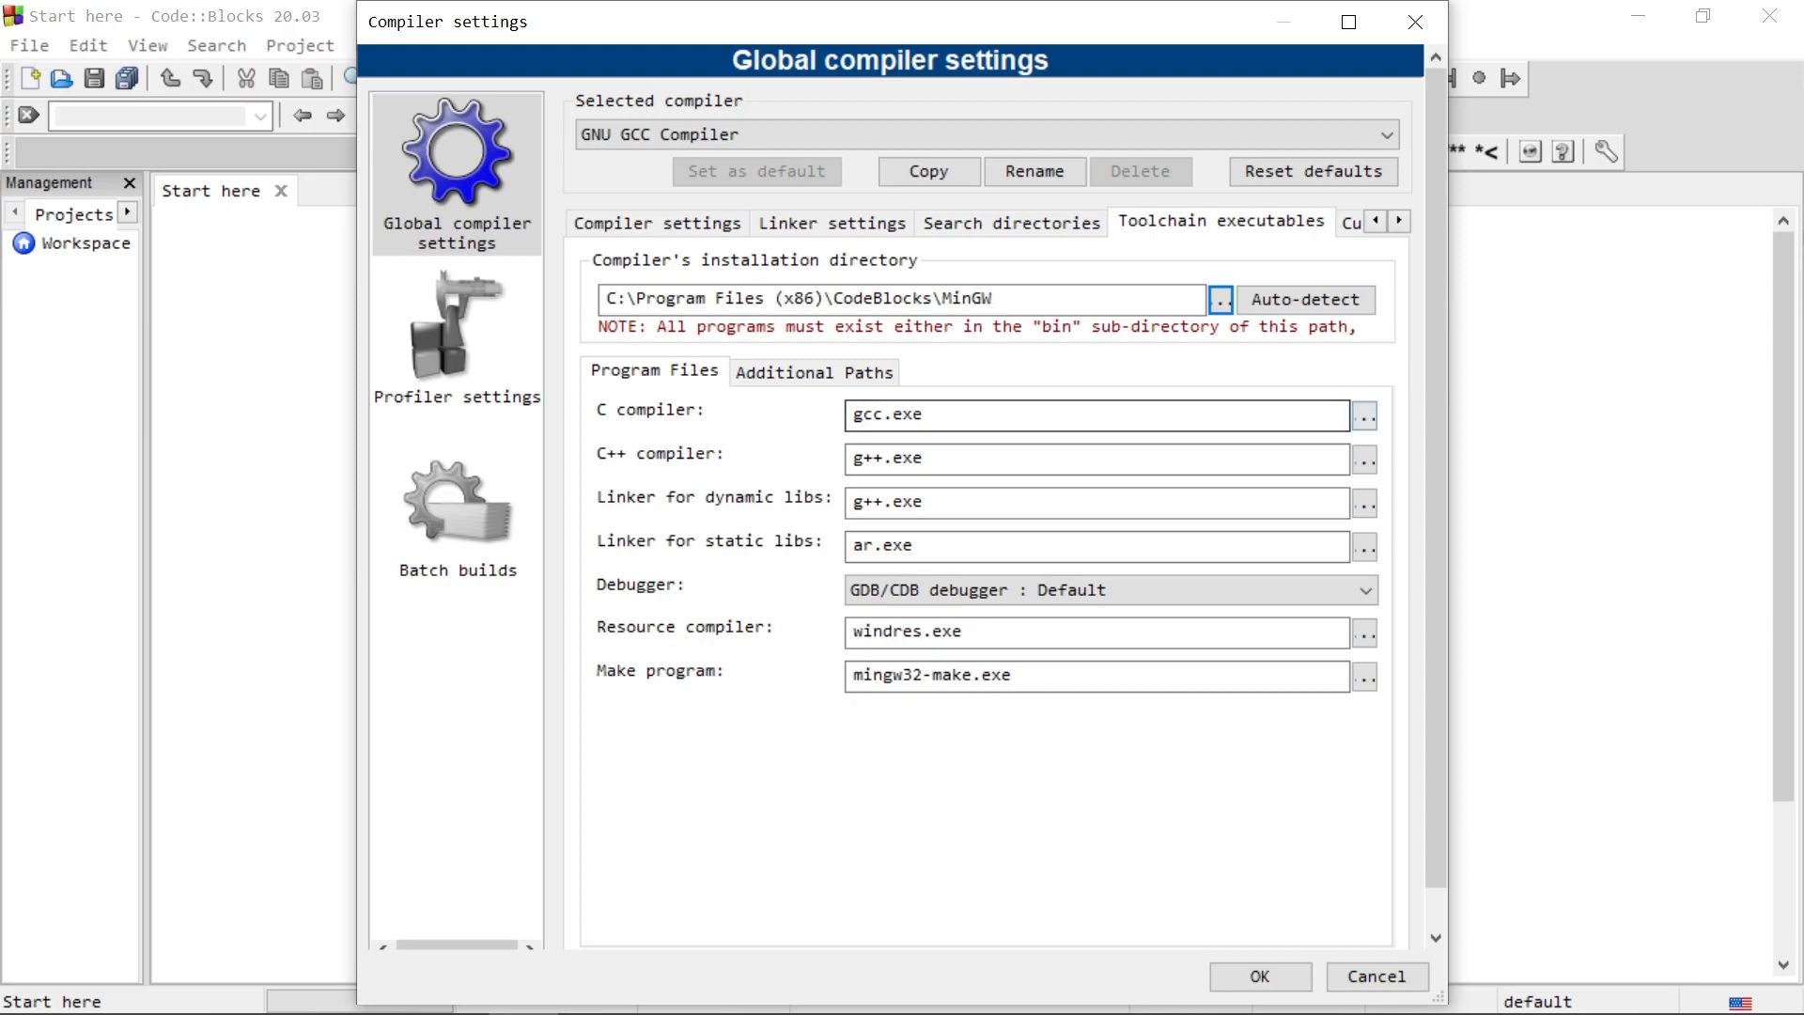
Step: Set the C compiler program to gcc.exe from the bin folder inside CodeBlocks\MinGW
{"action": "left_click_drag", "start_coordinate": [932, 415], "coordinate": [852, 416]}
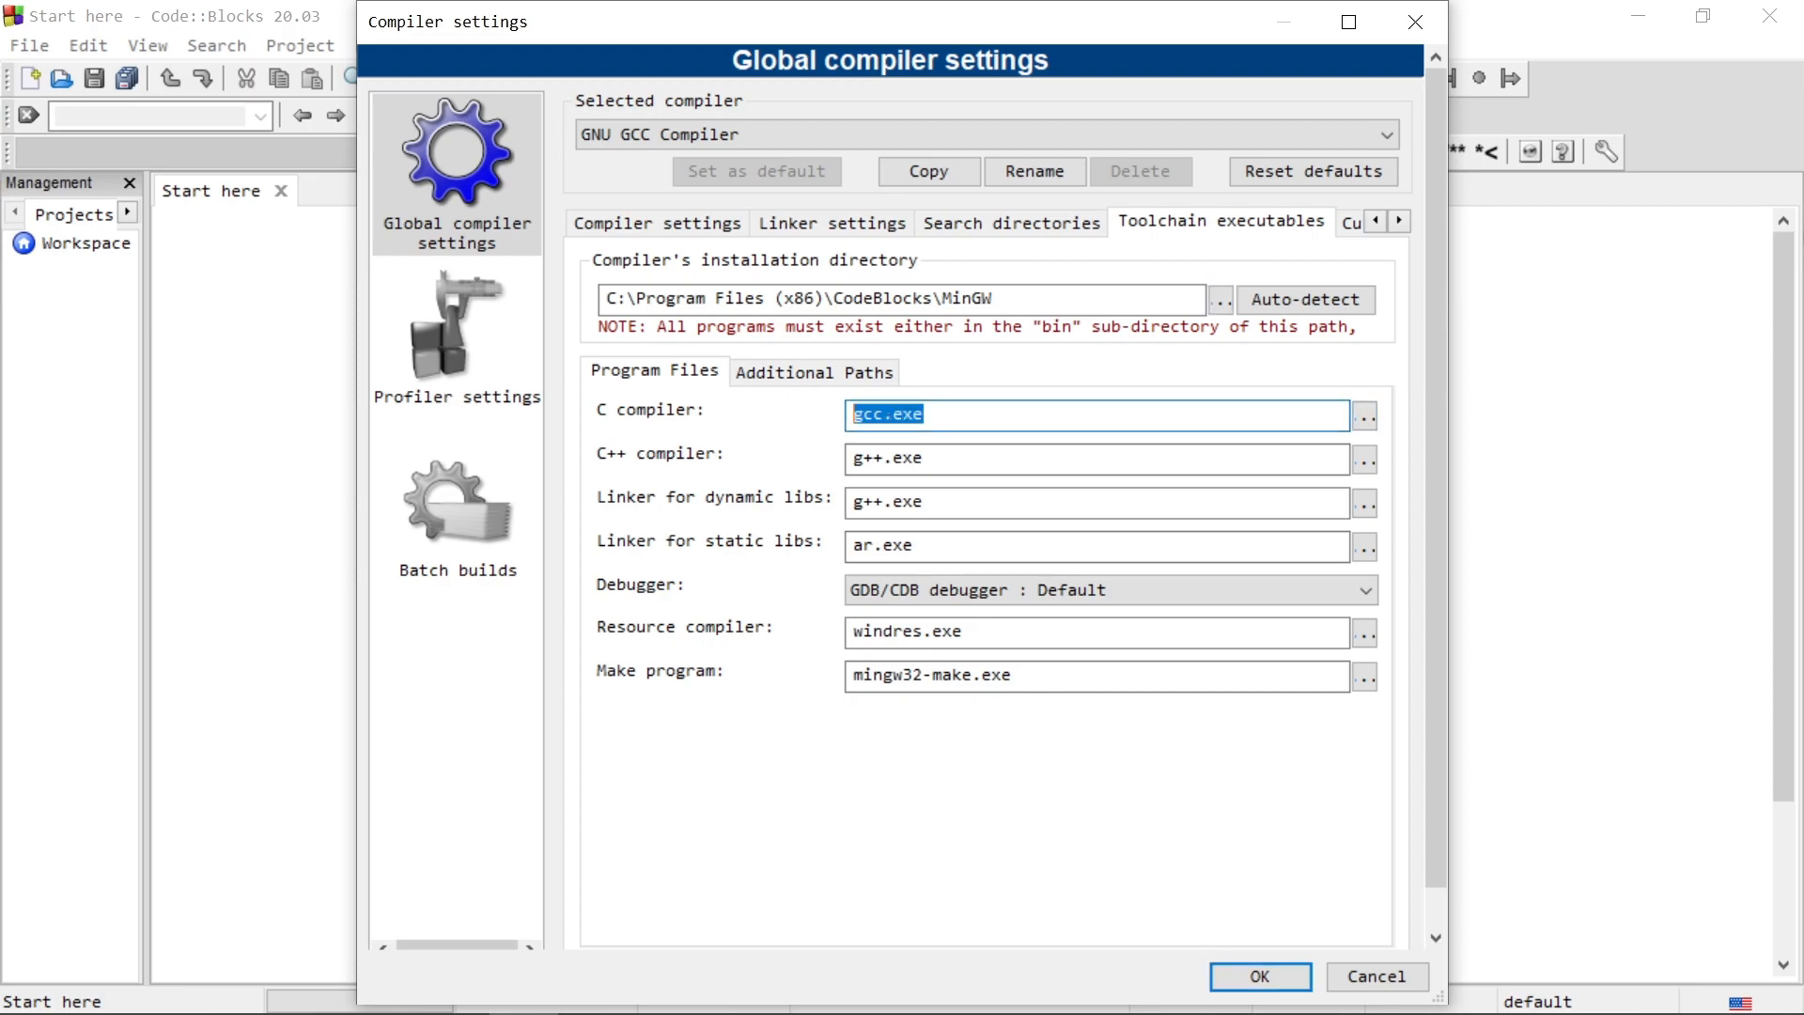
{"action": "left_click", "coordinate": [932, 416]}
{"action": "left_click", "coordinate": [1365, 416]}
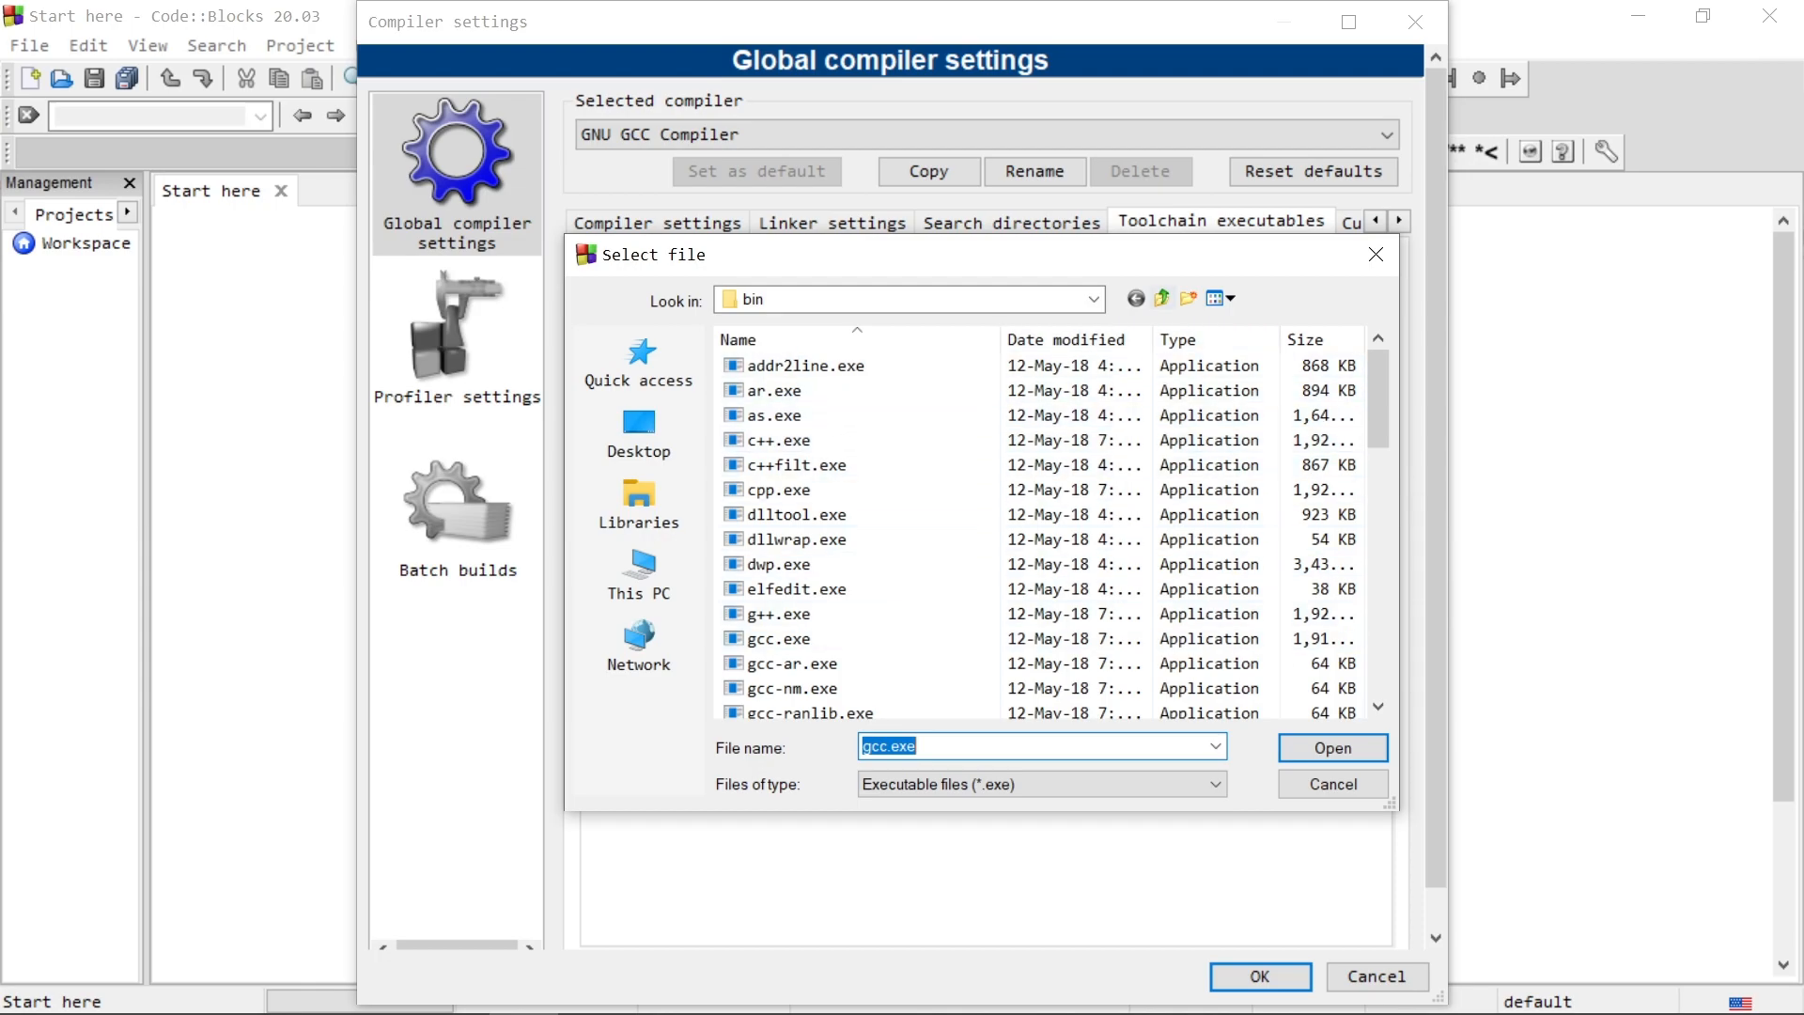
{"action": "left_click", "coordinate": [1162, 298]}
{"action": "left_click", "coordinate": [1162, 298]}
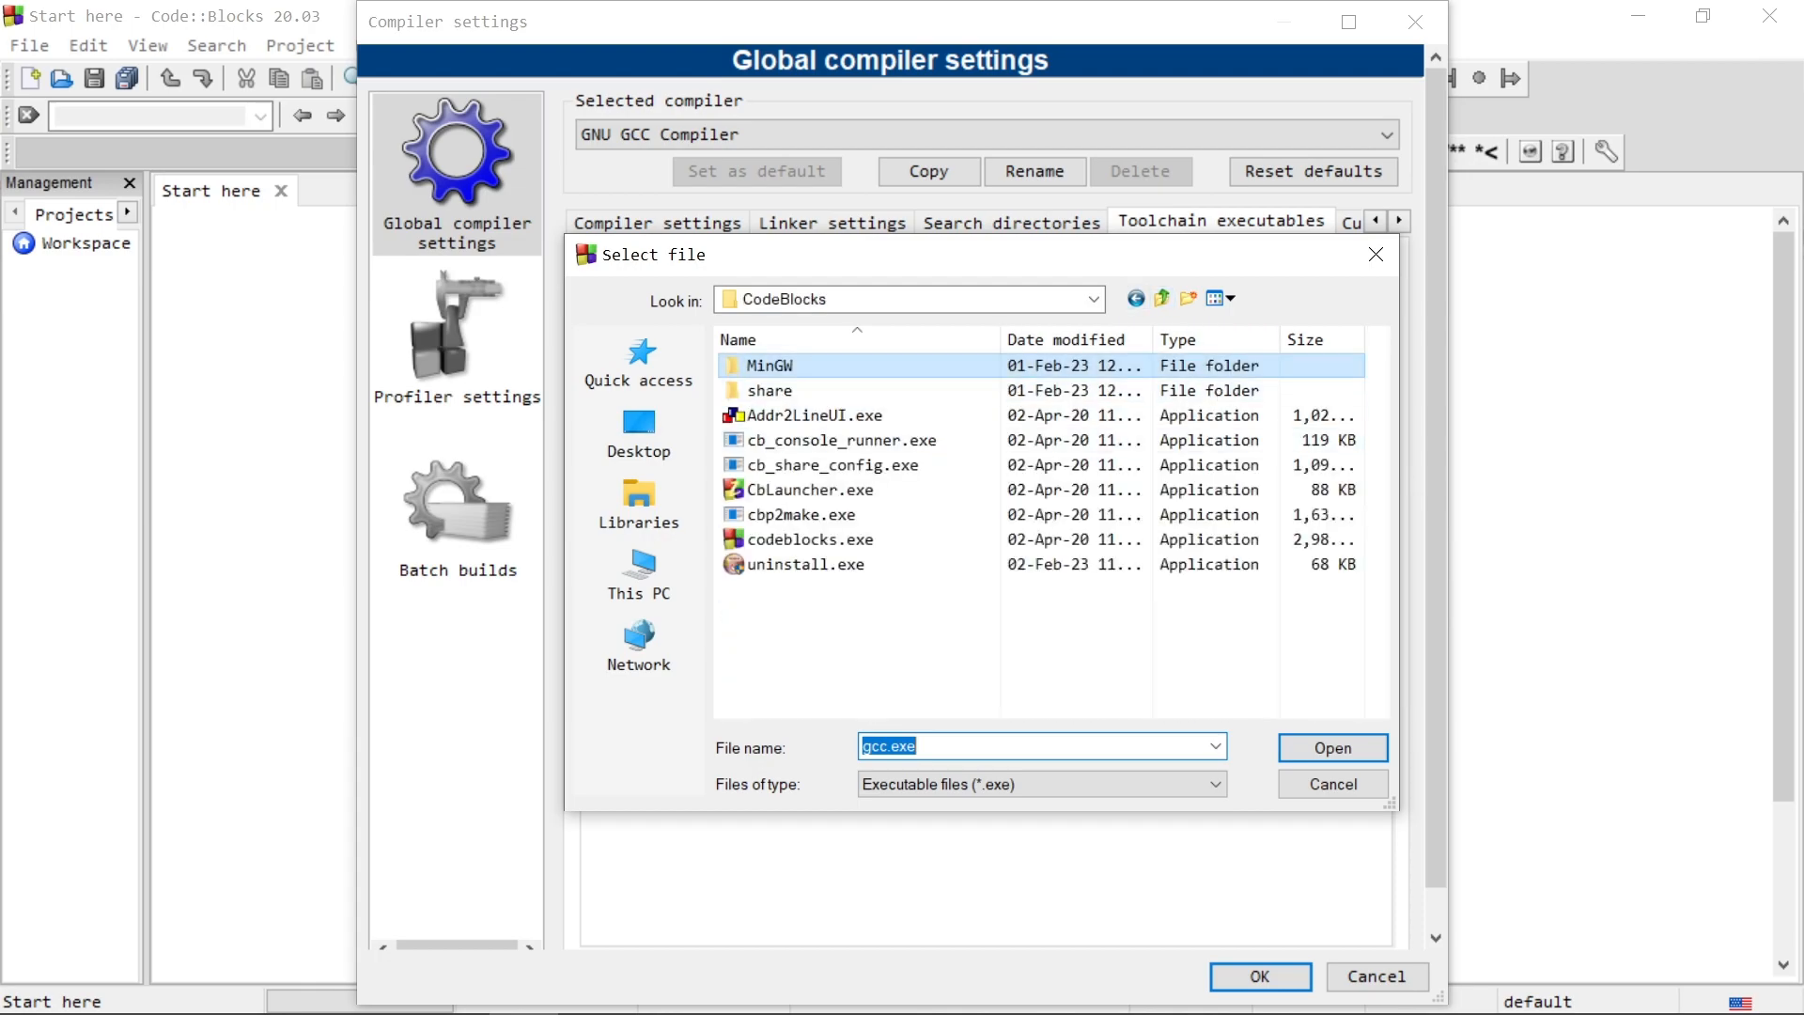
{"action": "double_click", "coordinate": [769, 365]}
{"action": "double_click", "coordinate": [761, 364]}
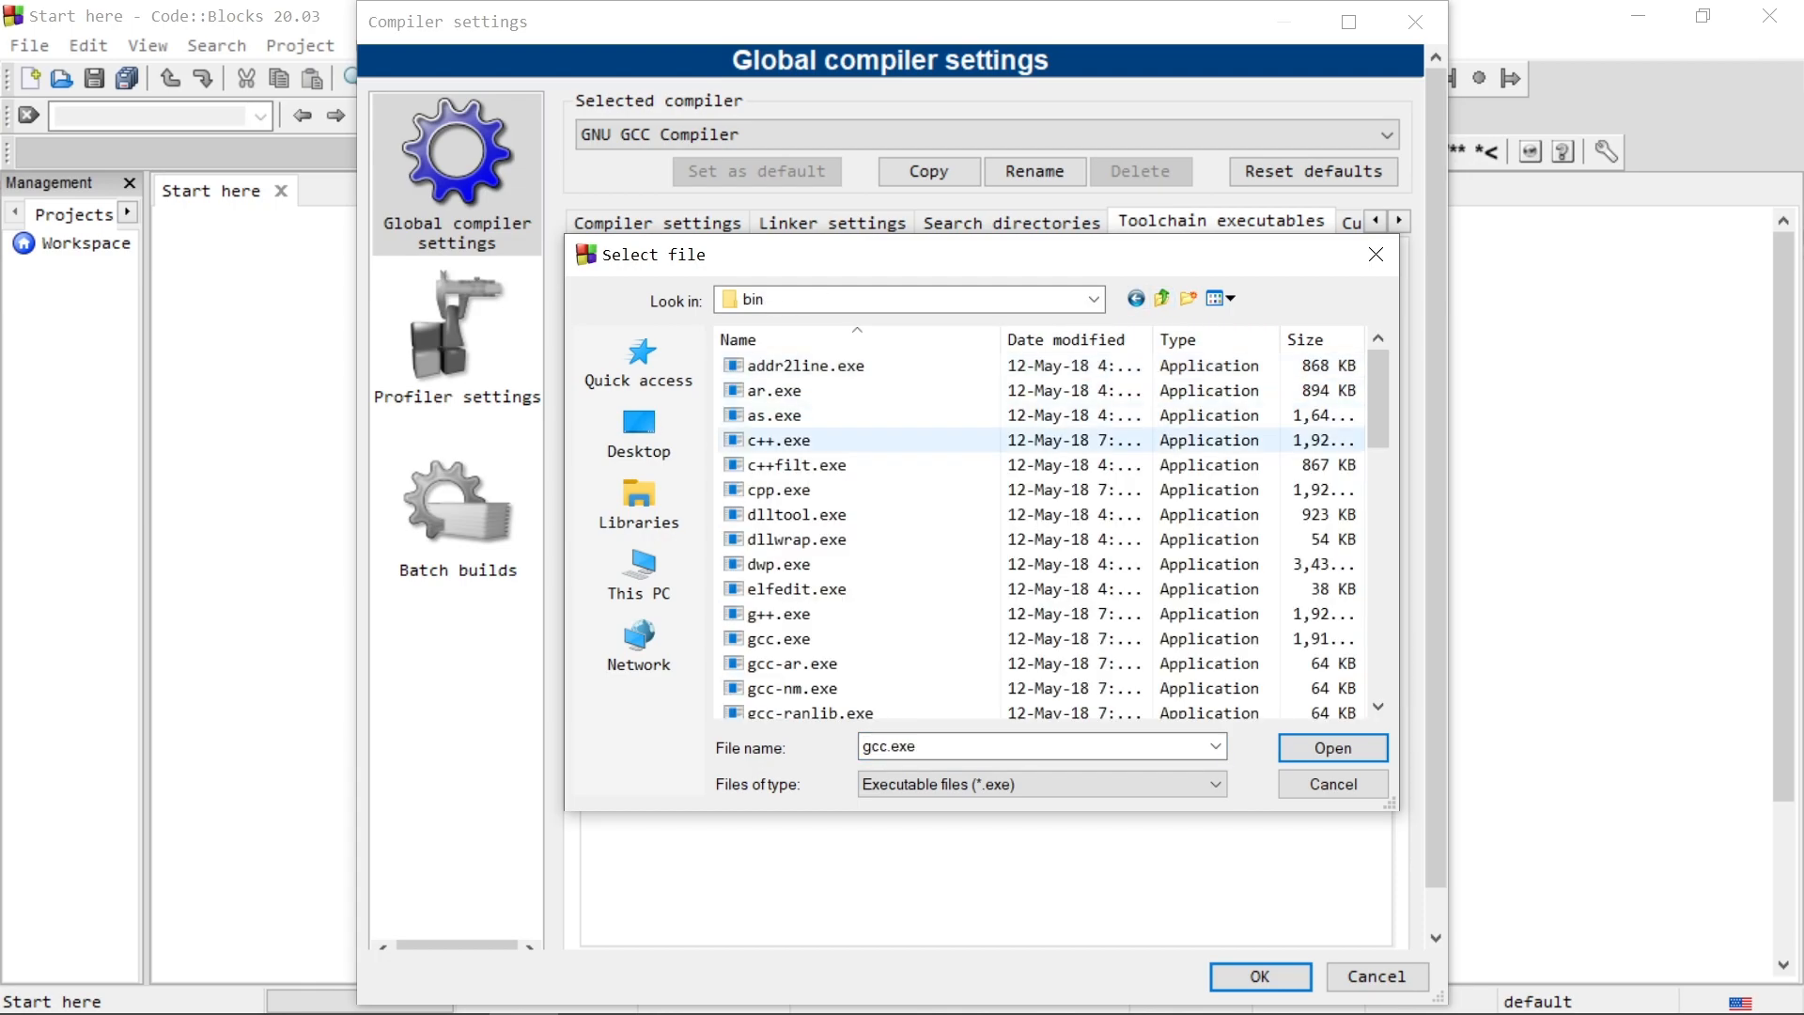
{"action": "scroll", "coordinate": [799, 512], "scroll_direction": "down", "scroll_amount": 2}
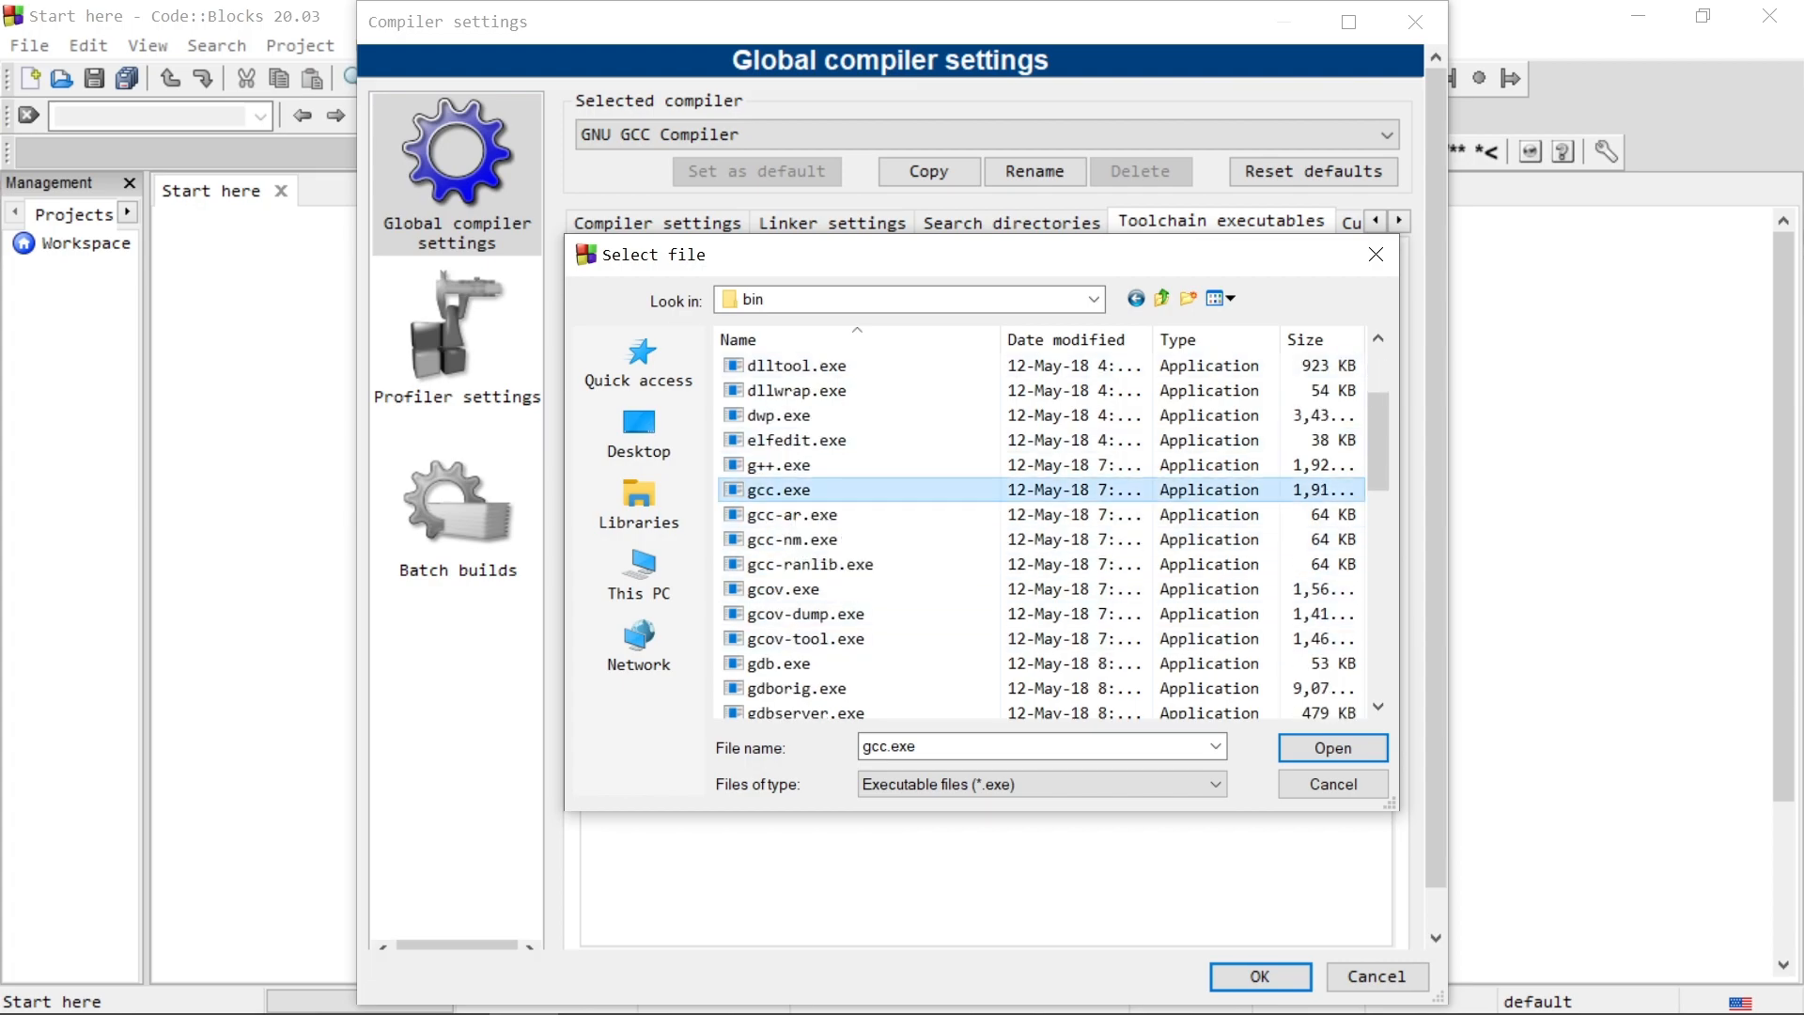
{"action": "left_click", "coordinate": [1332, 747]}
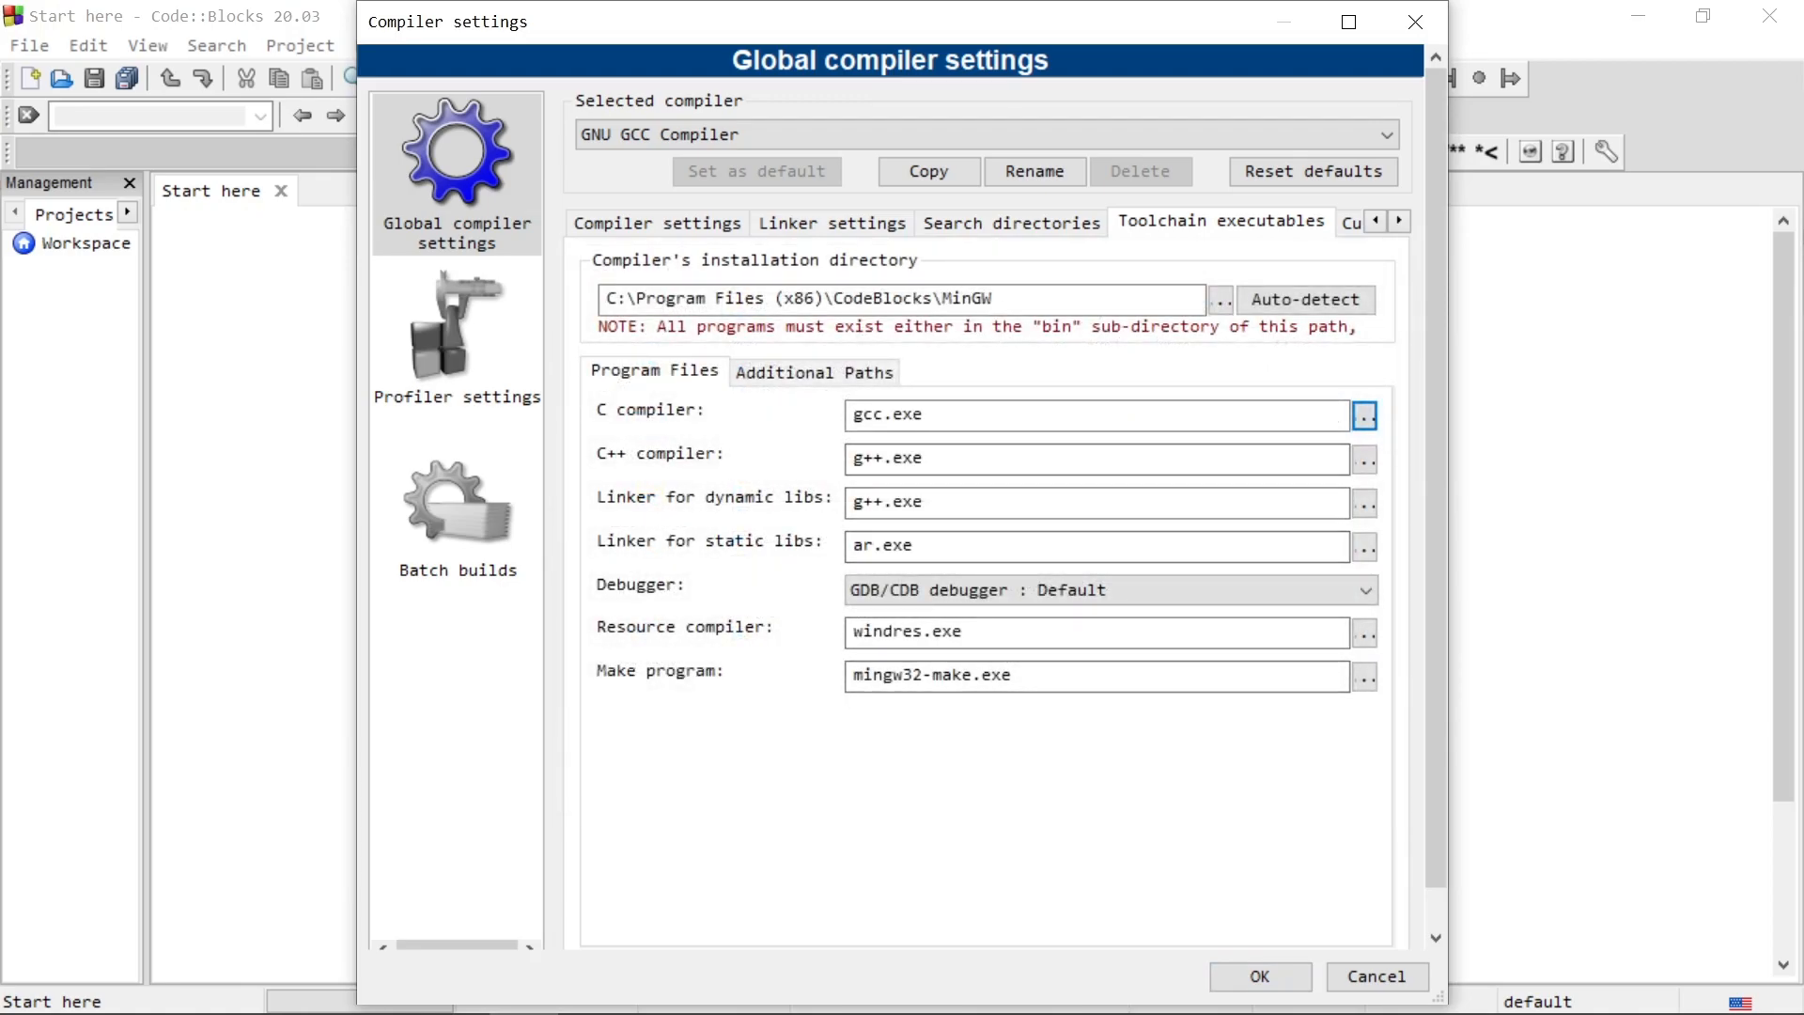
Step: Set the C++ compiler program to g++.exe from the MinGW bin folder and save the compiler settings
{"action": "left_click", "coordinate": [1365, 461]}
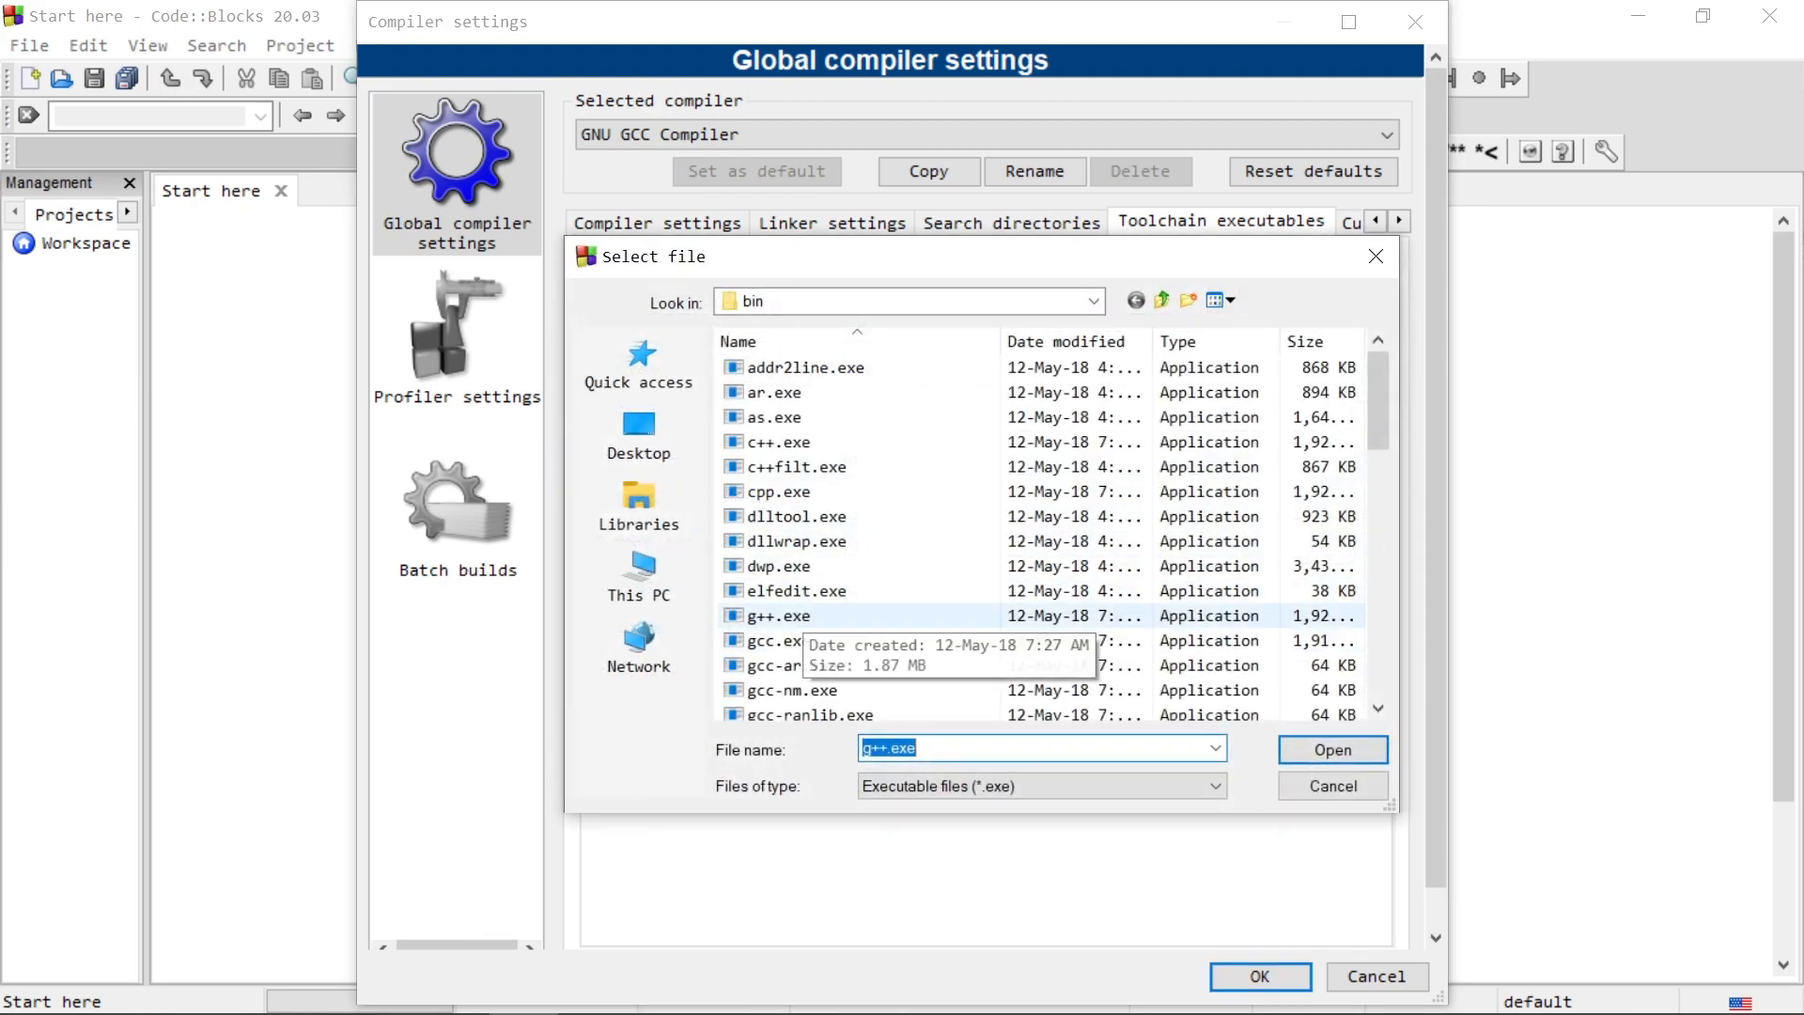
{"action": "left_click", "coordinate": [796, 615]}
{"action": "left_click", "coordinate": [1333, 750]}
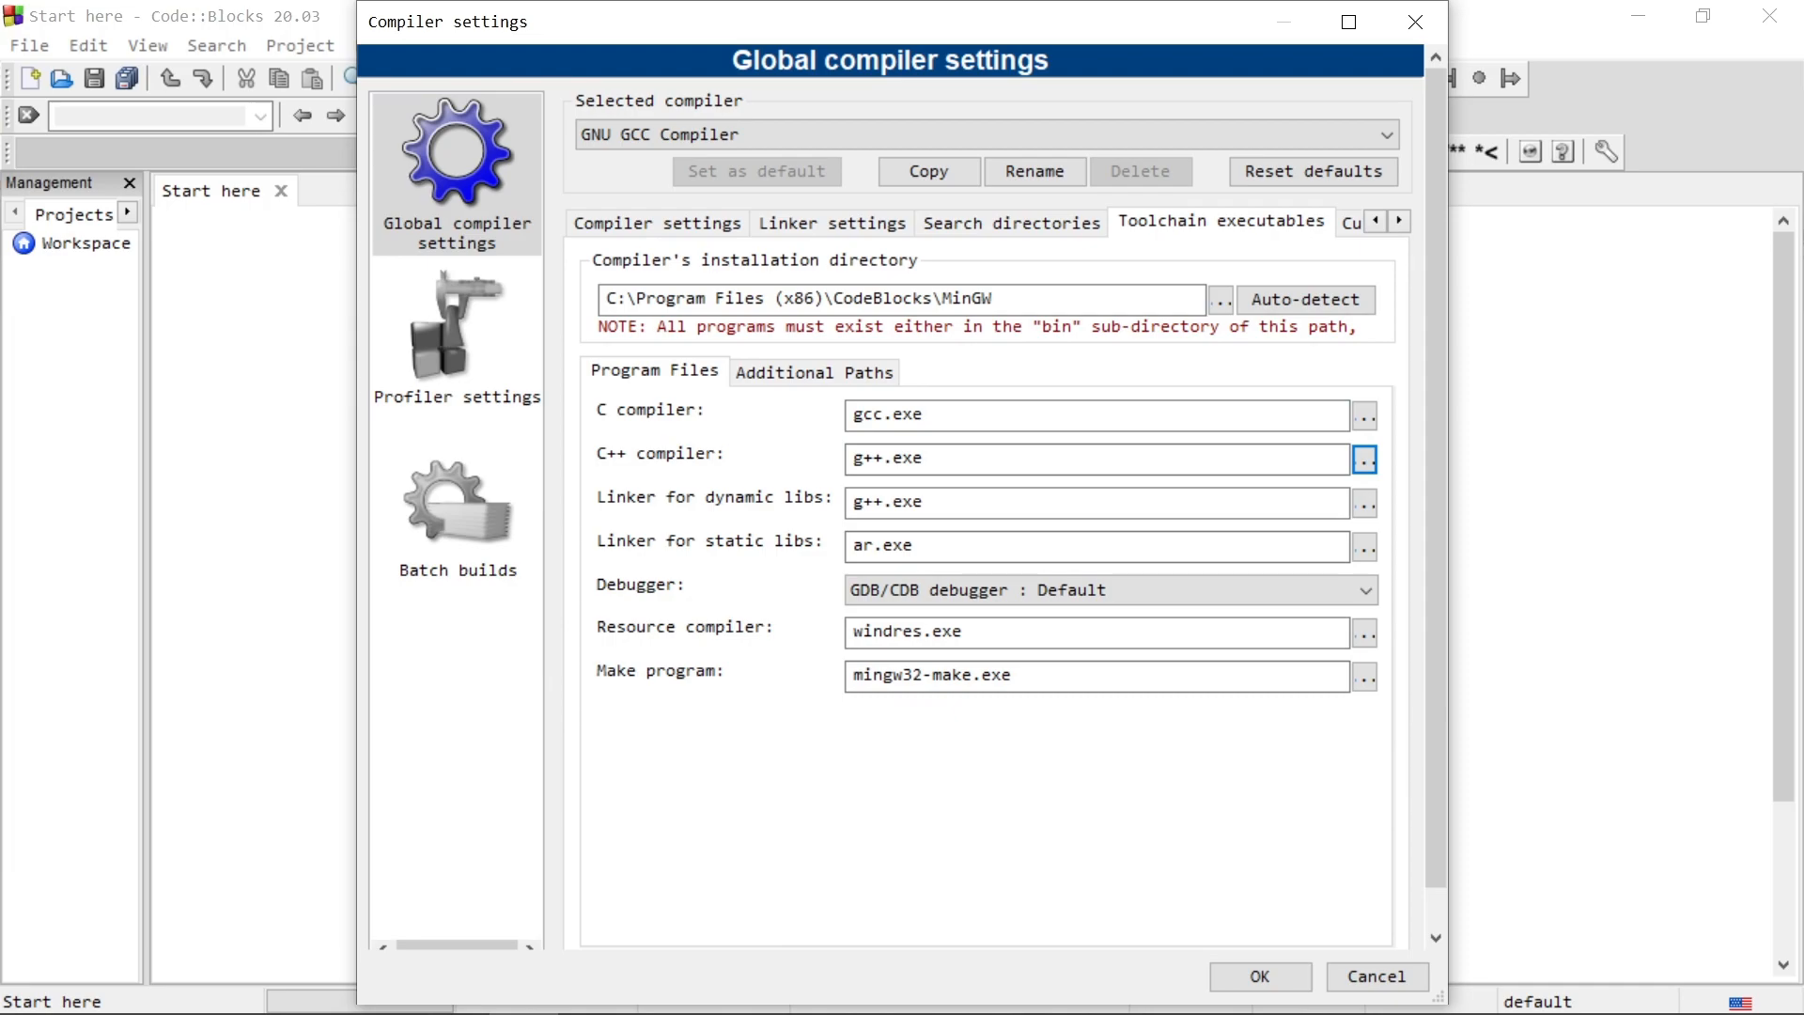
{"action": "key", "text": "Tab"}
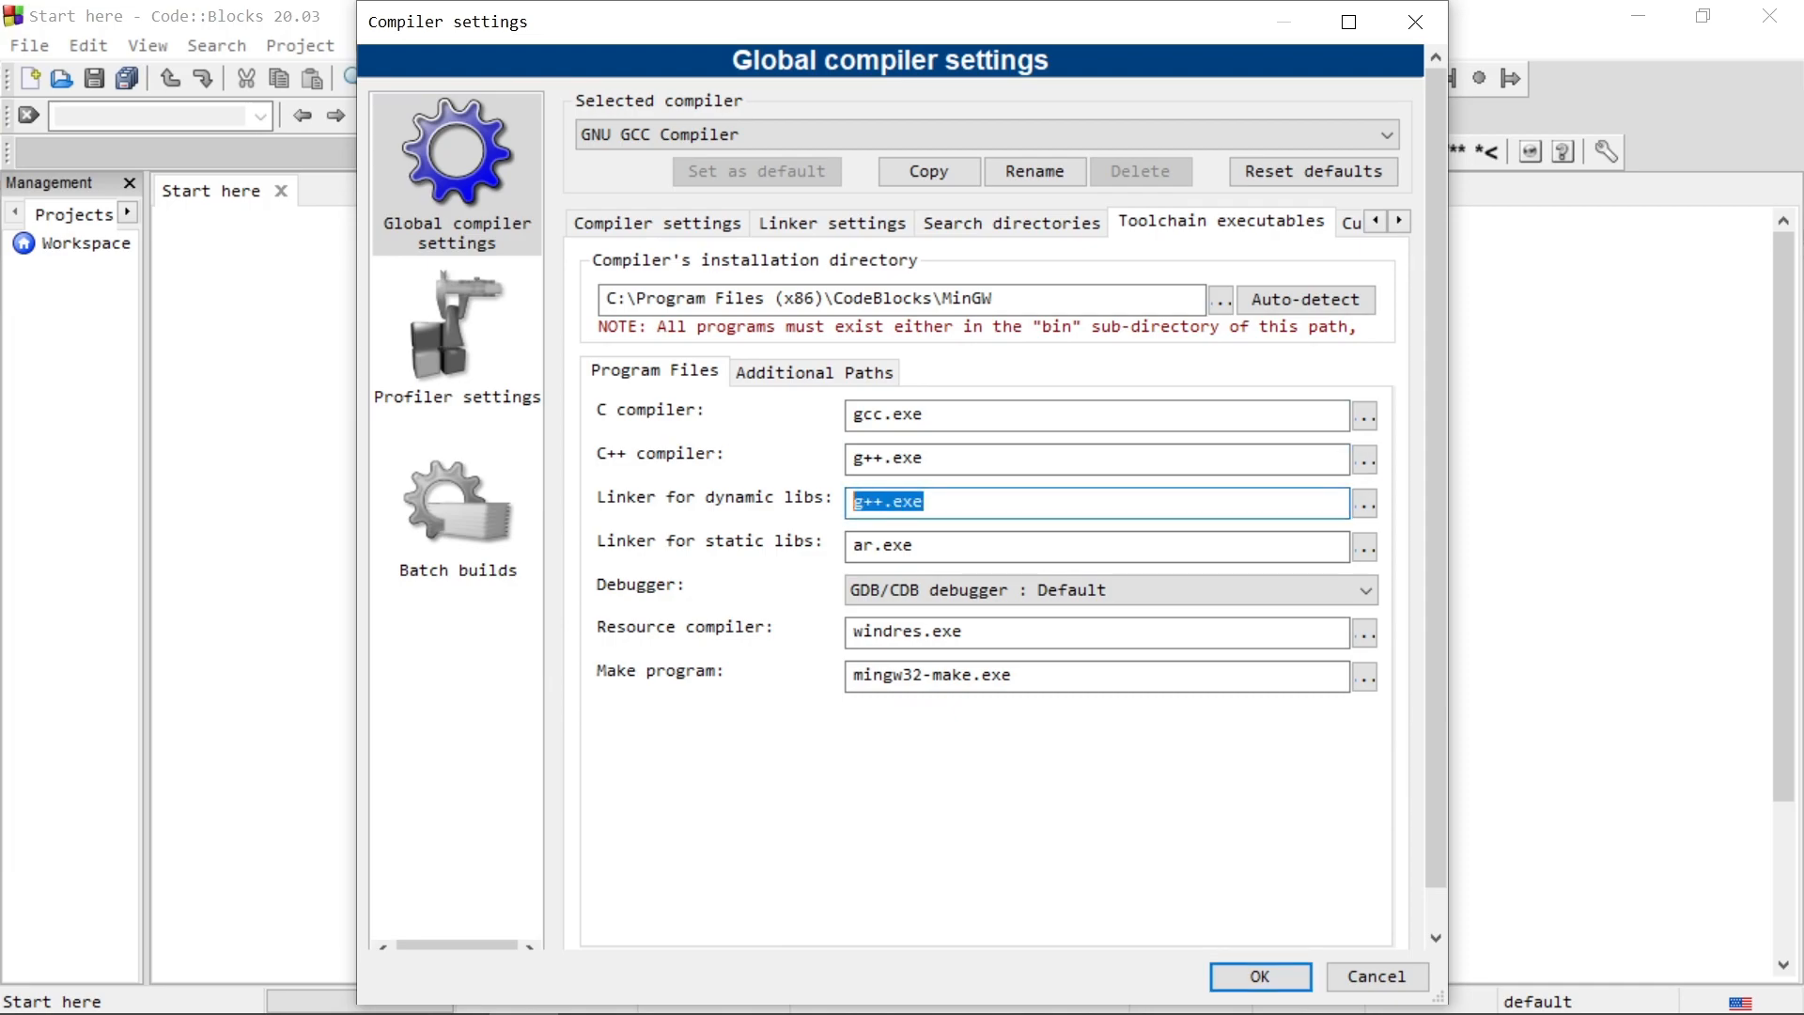
{"action": "left_click", "coordinate": [1260, 976]}
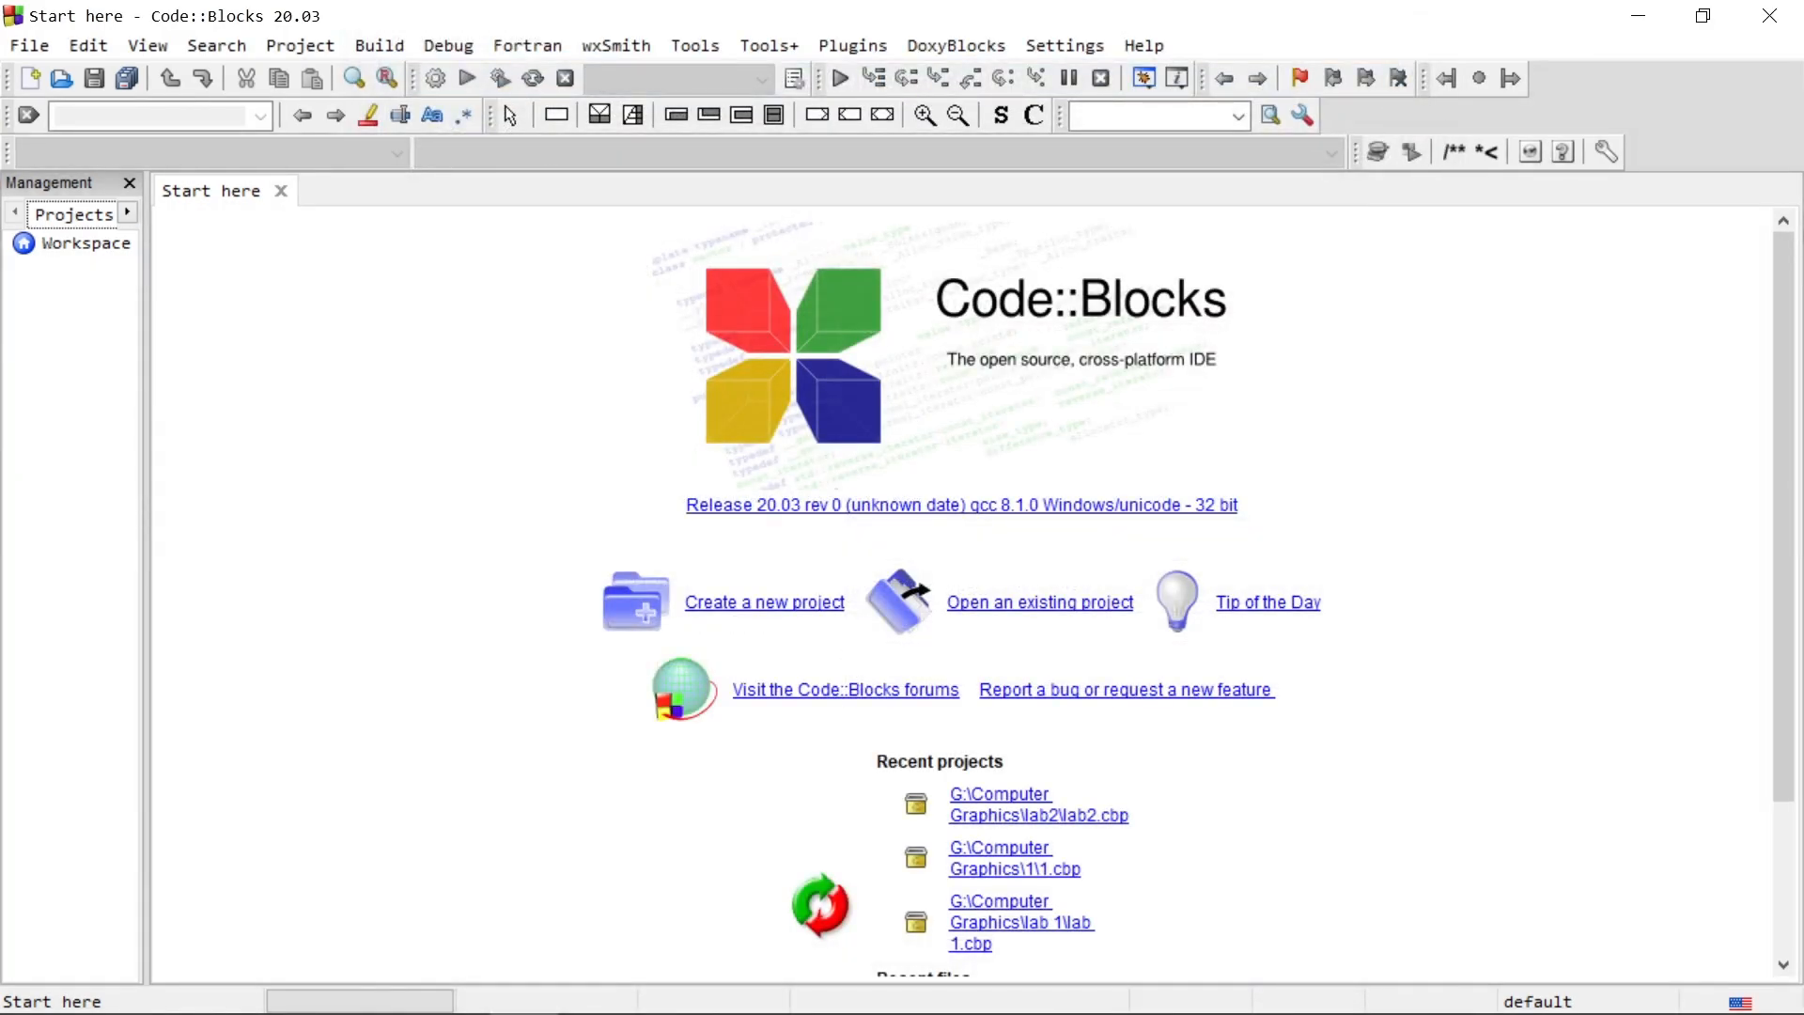
Step: Start a new project from the GLUT project template and proceed past the wizard's welcome page
{"action": "left_click", "coordinate": [29, 47]}
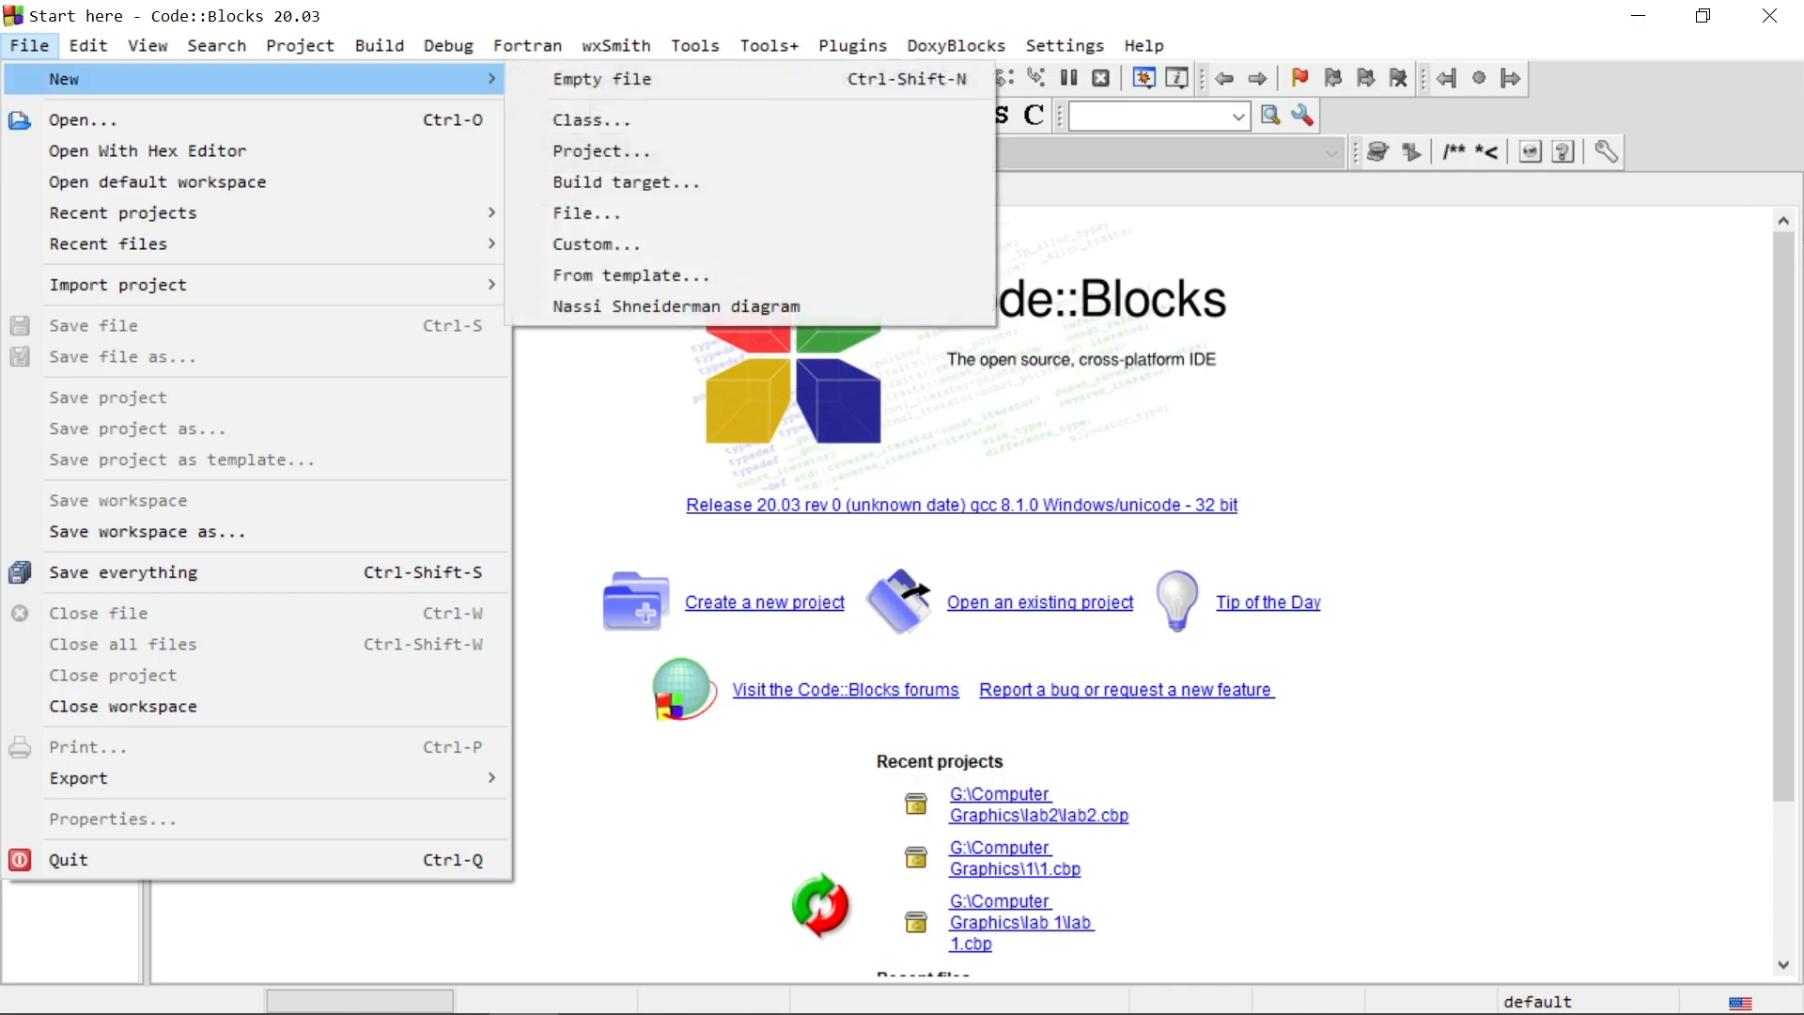
{"action": "mouse_move", "coordinate": [449, 46]}
{"action": "left_click", "coordinate": [30, 46]}
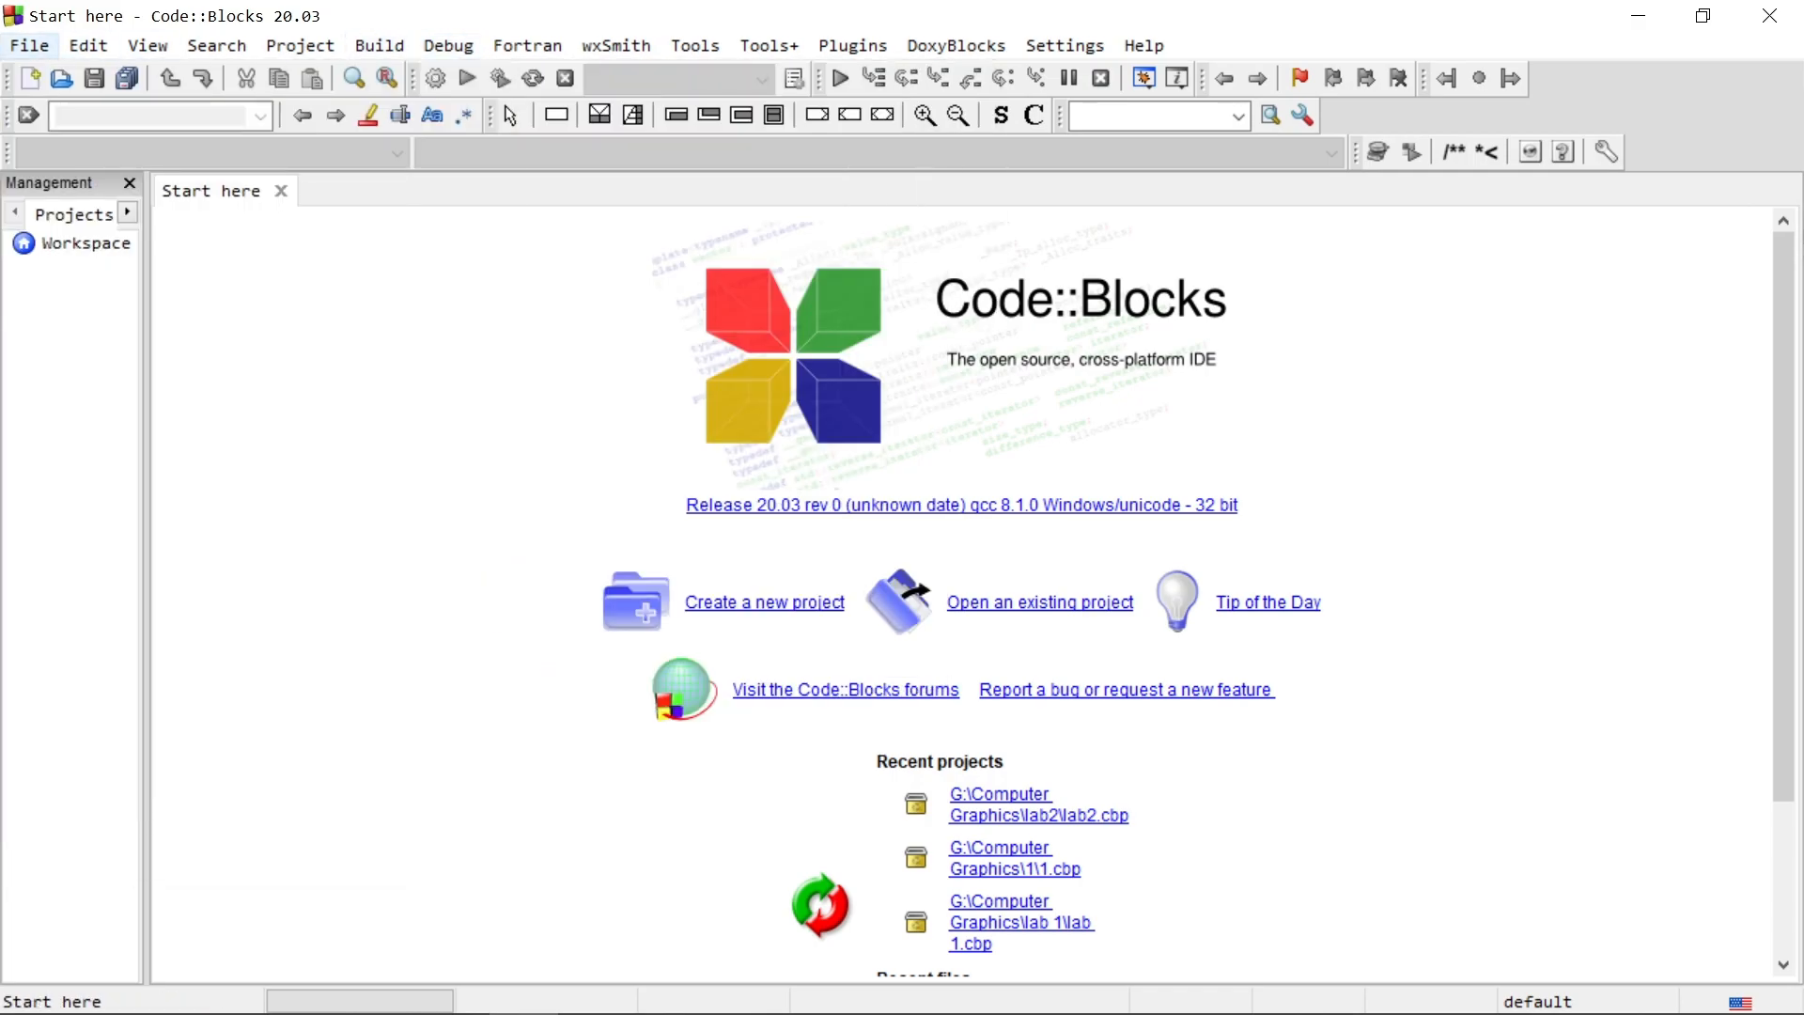
{"action": "left_click", "coordinate": [29, 46]}
{"action": "mouse_move", "coordinate": [64, 80]}
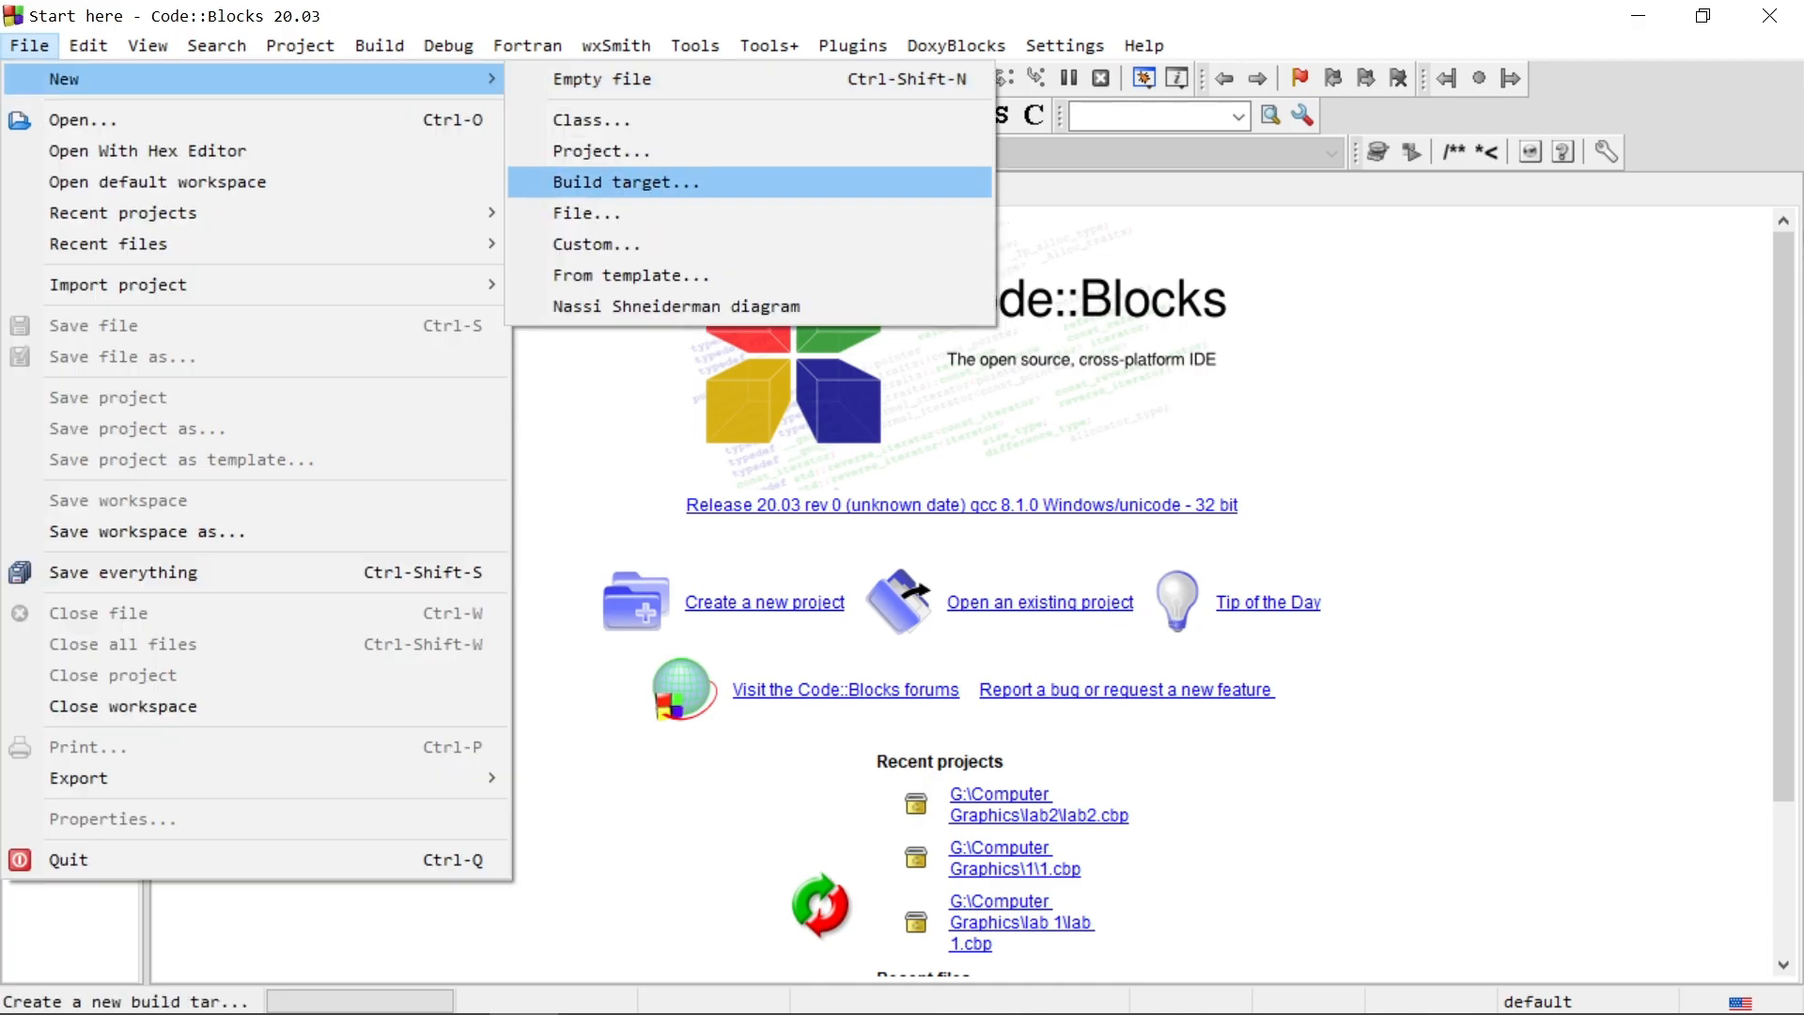
{"action": "left_click", "coordinate": [601, 151]}
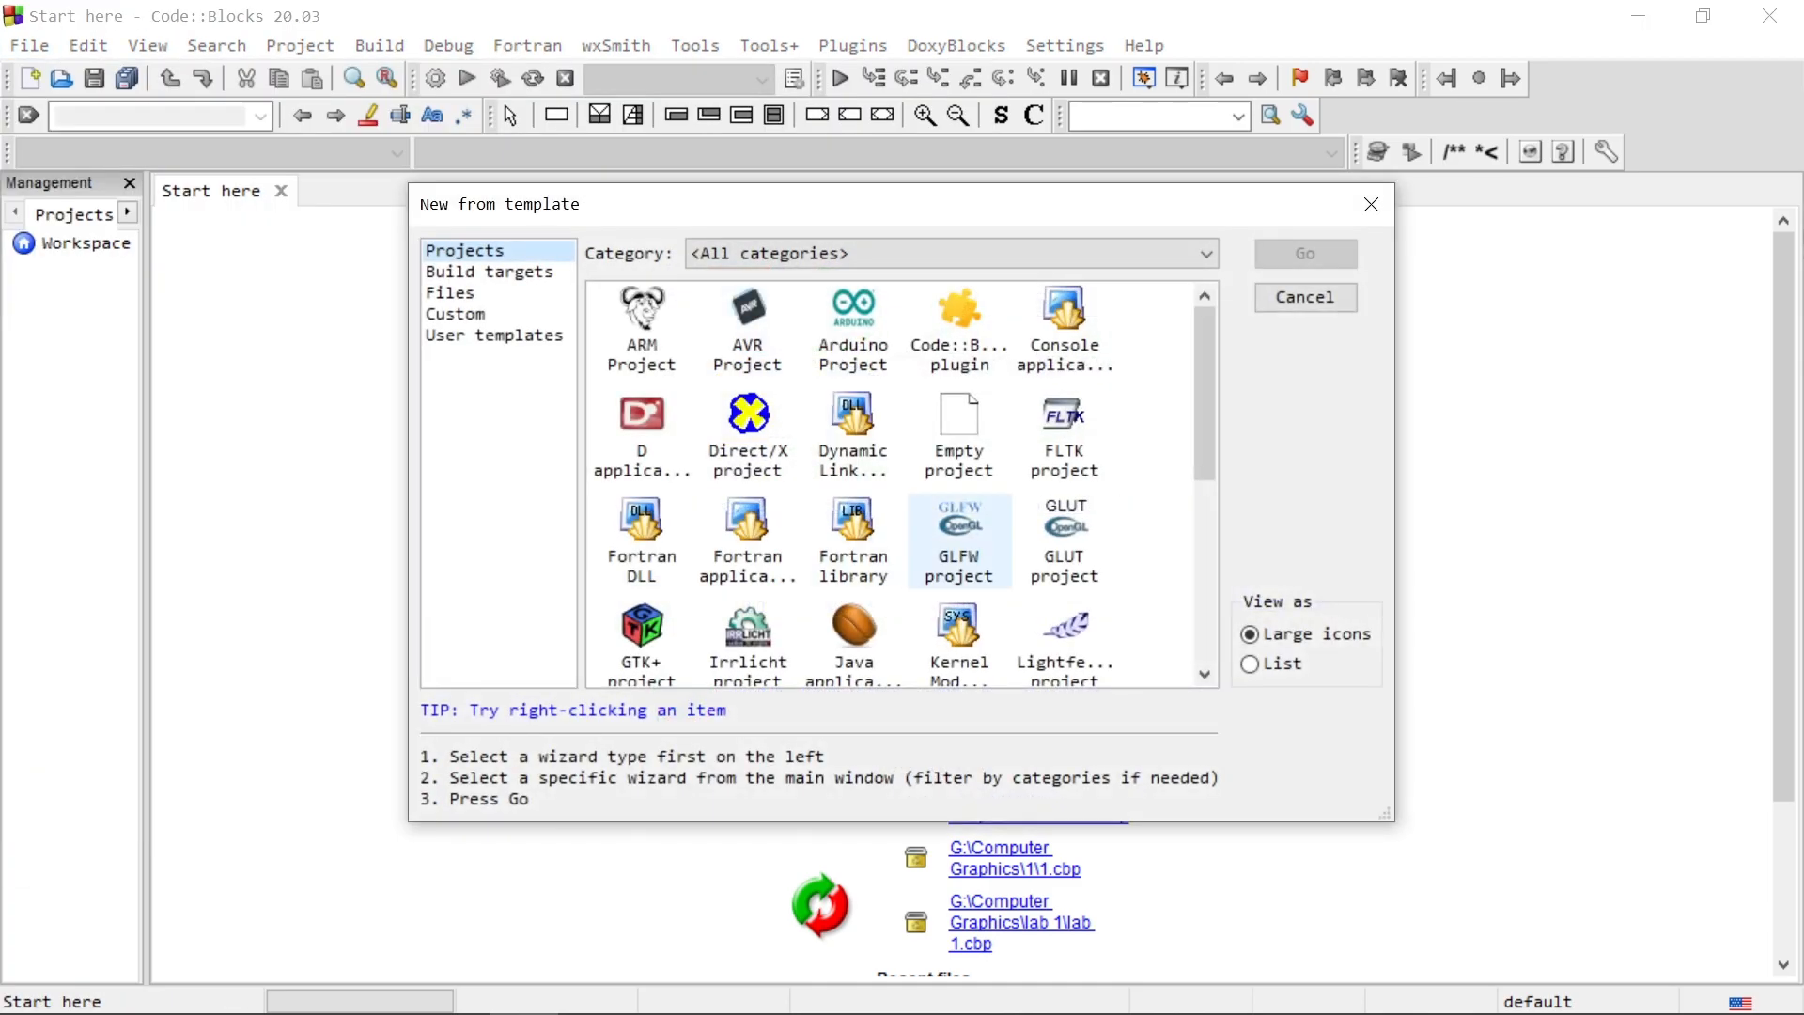
{"action": "left_click", "coordinate": [1065, 540]}
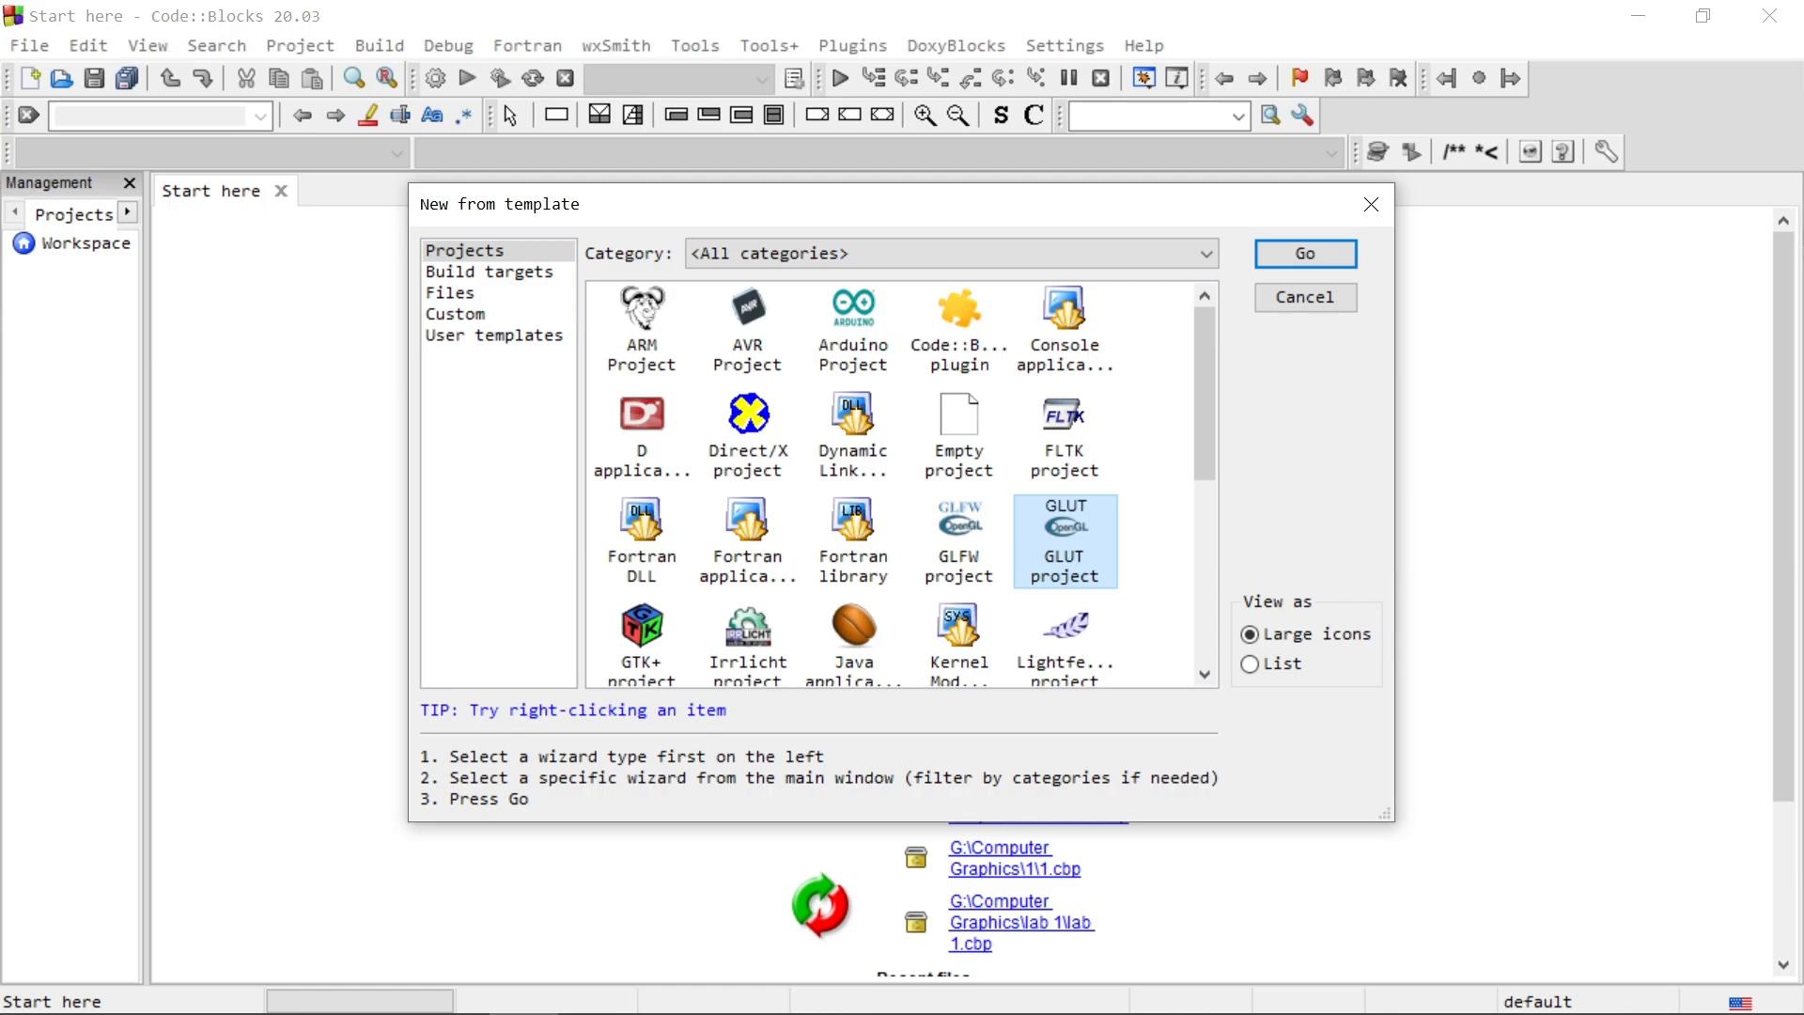
{"action": "left_click", "coordinate": [1305, 254]}
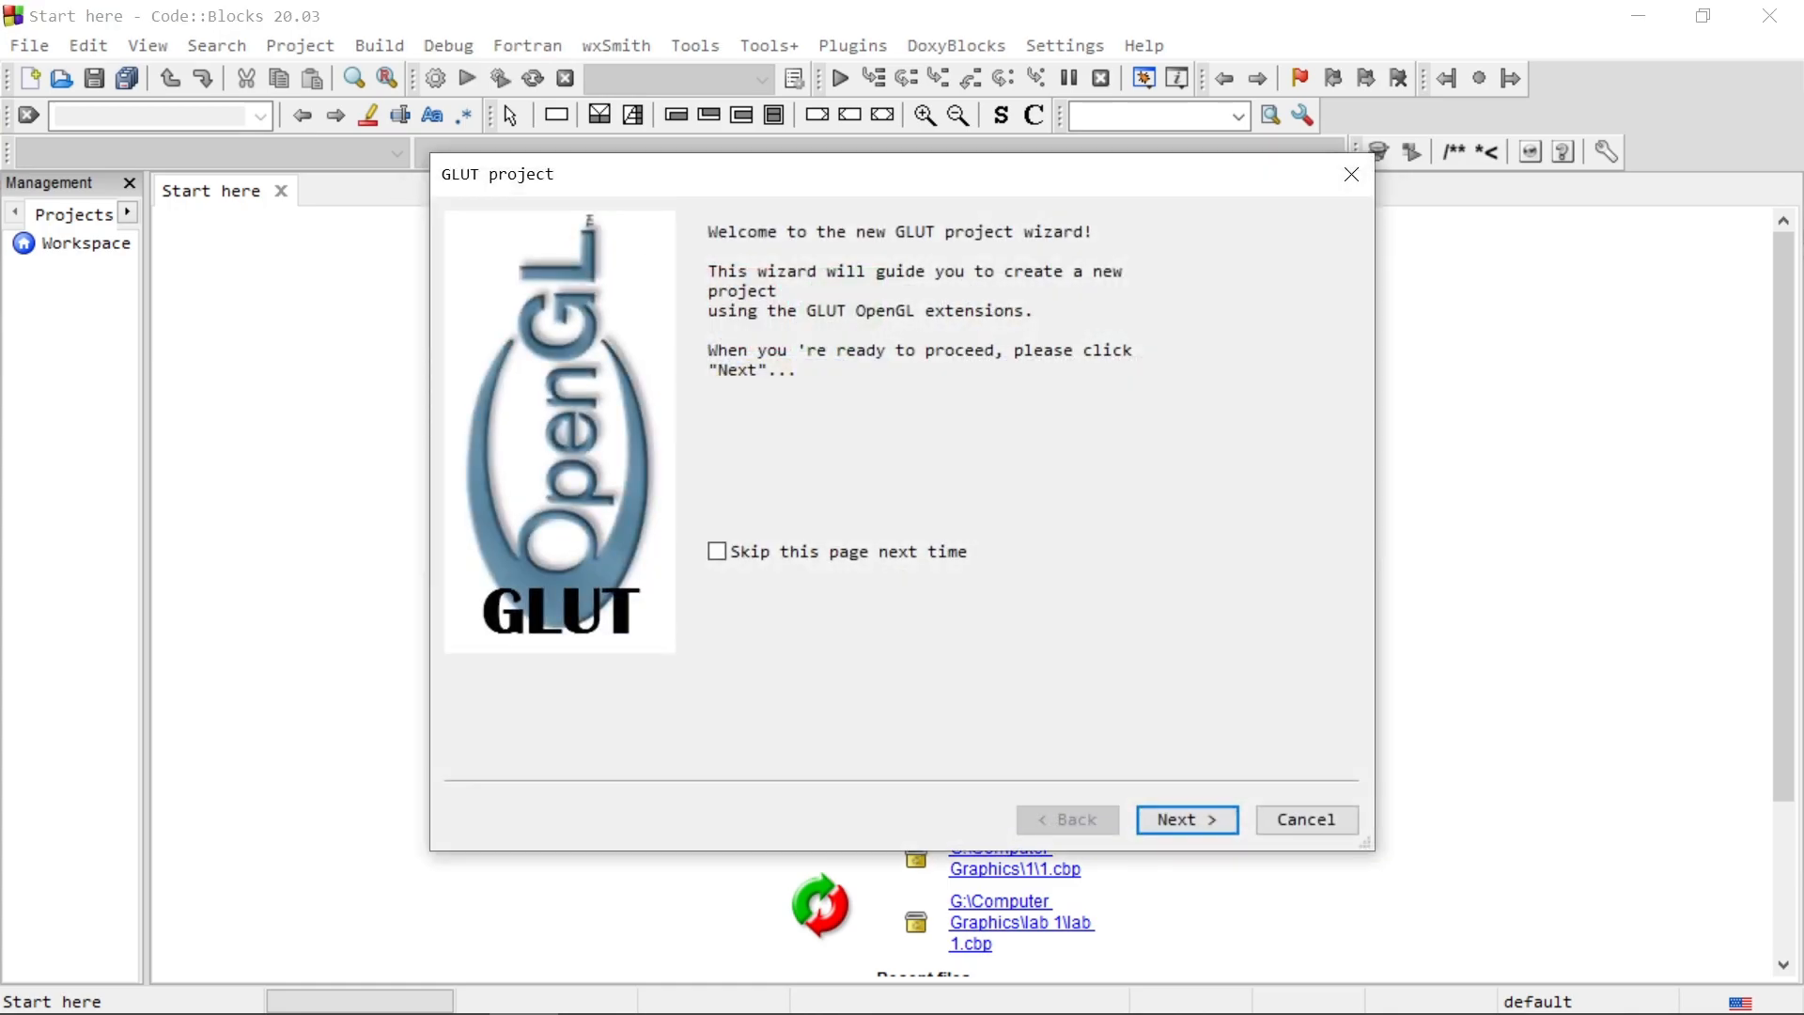
{"action": "key", "text": "Return"}
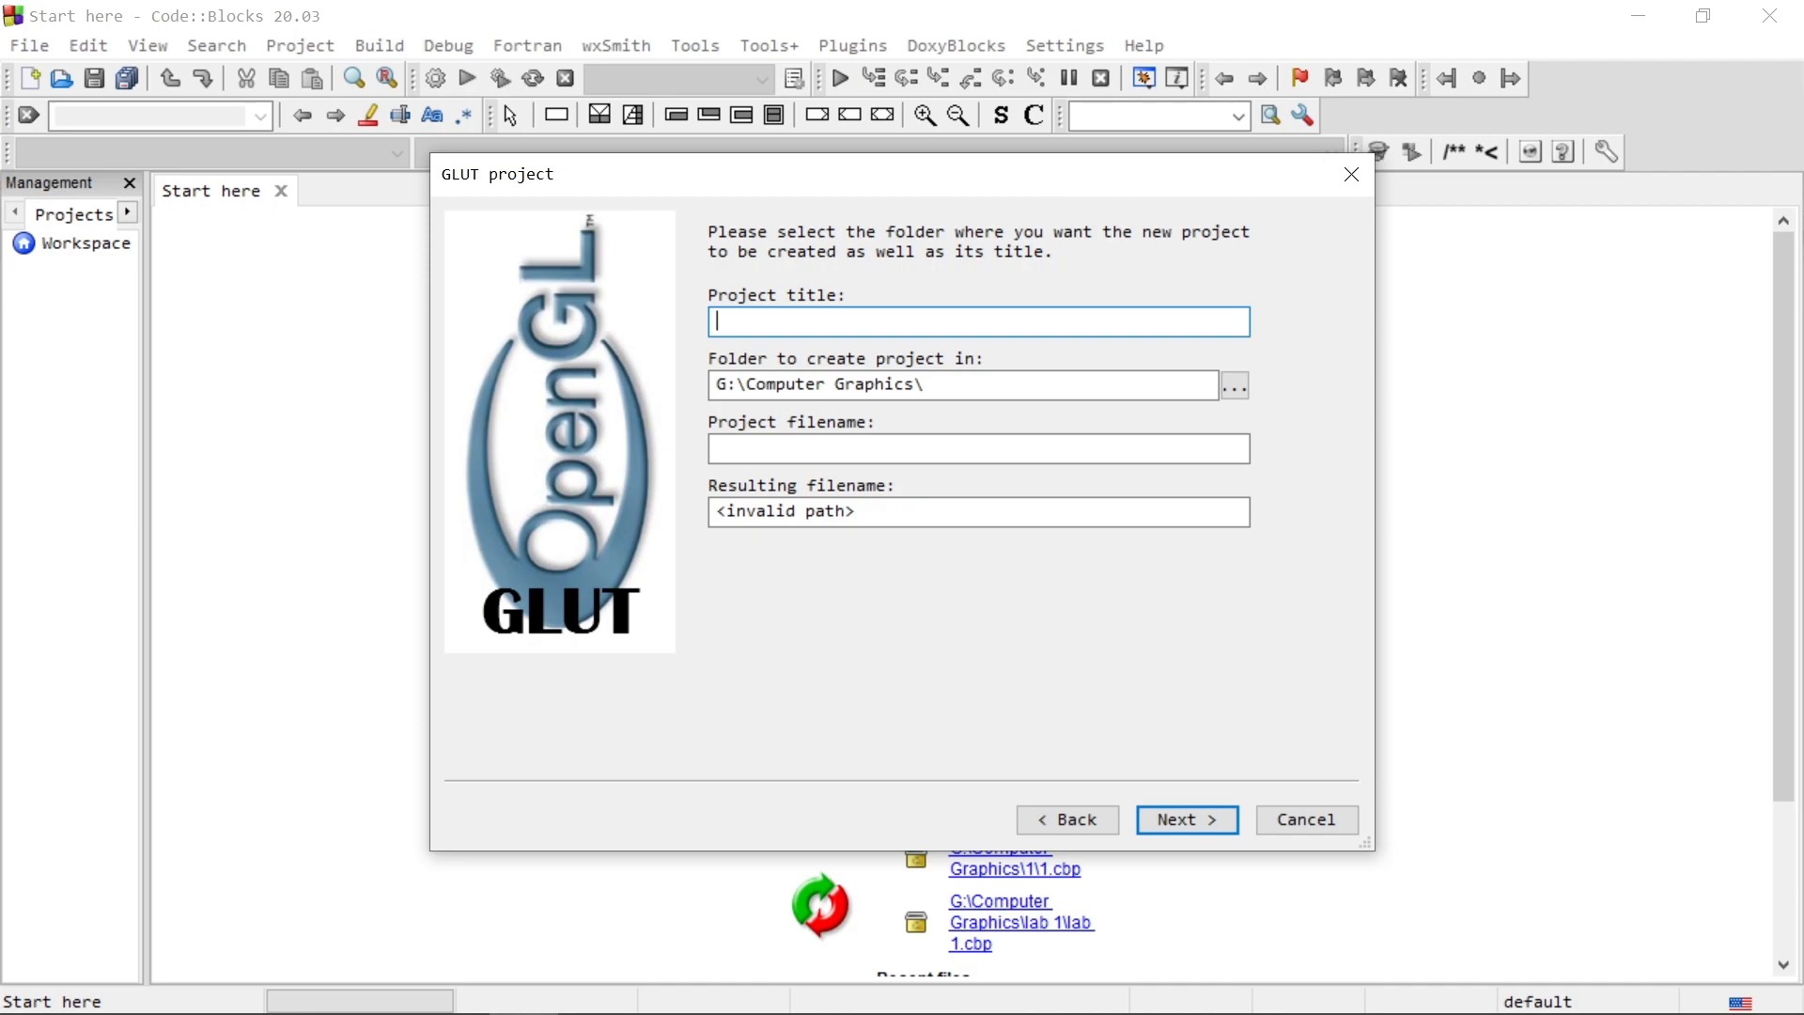
Step: Title the project test, keep G:\Computer Graphics\ as its folder, and continue to the GLUT location page
{"action": "type", "text": "test"}
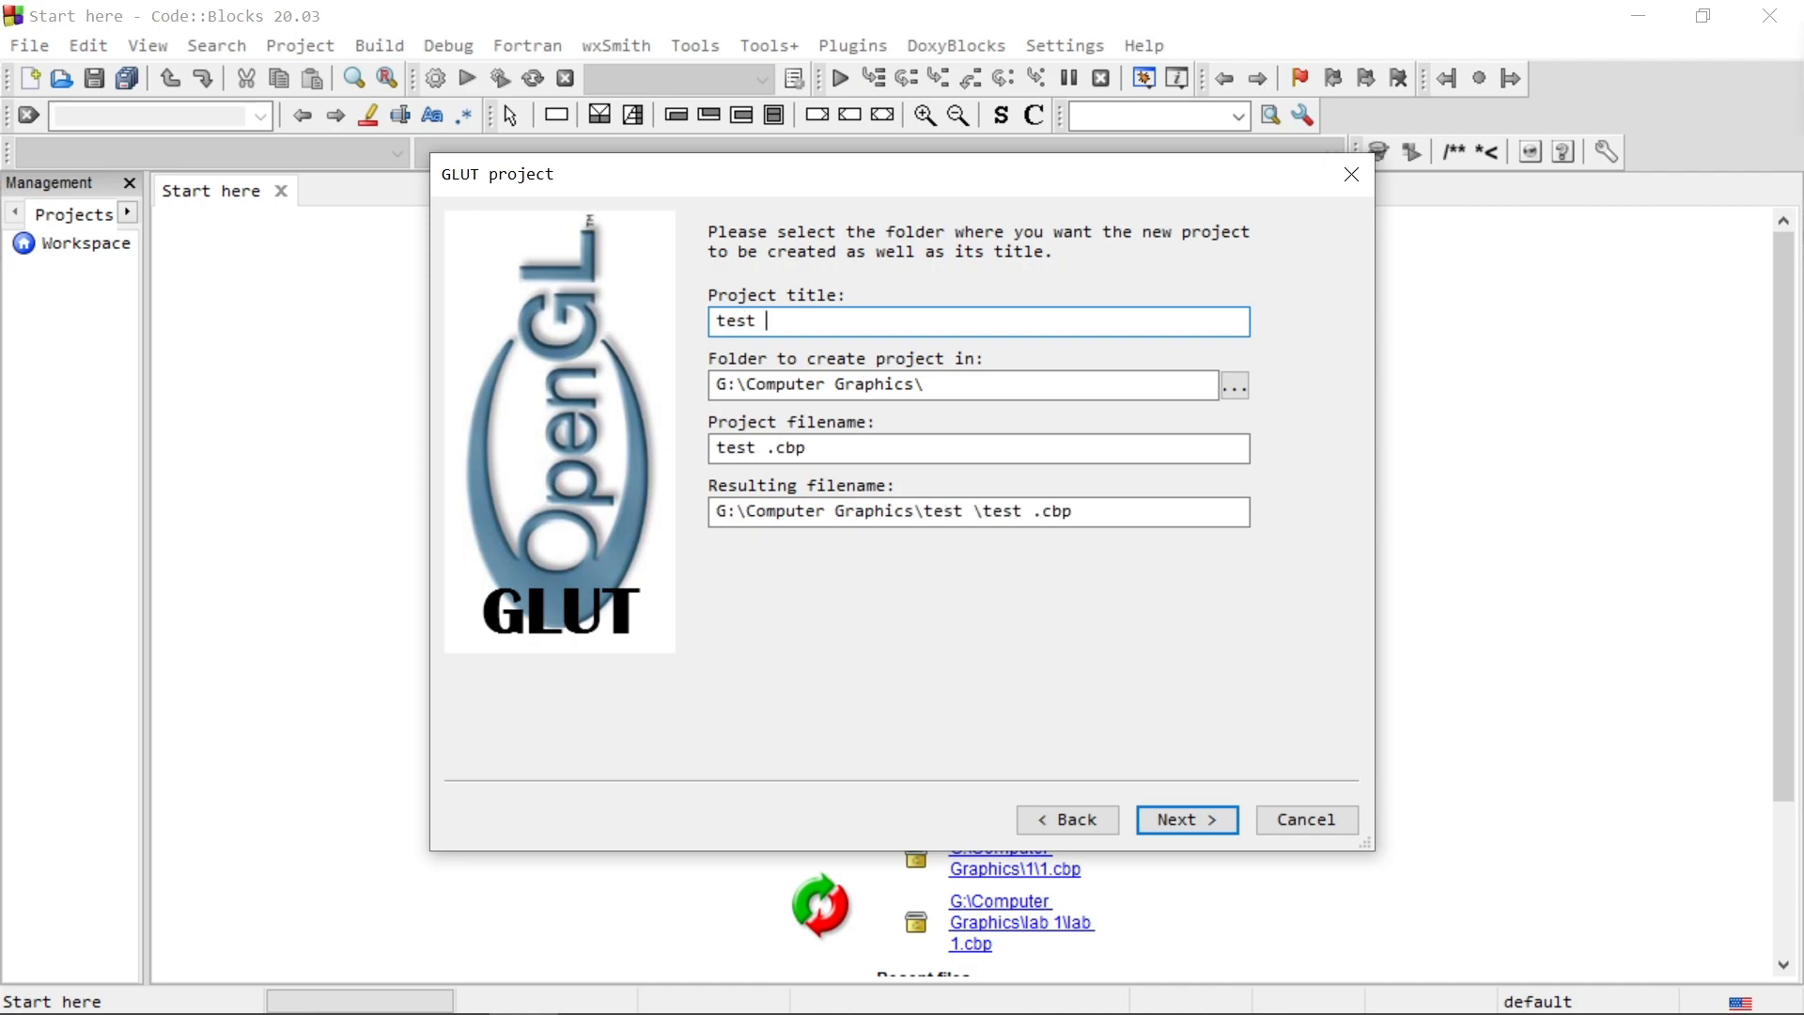
{"action": "key", "text": "BackSpace"}
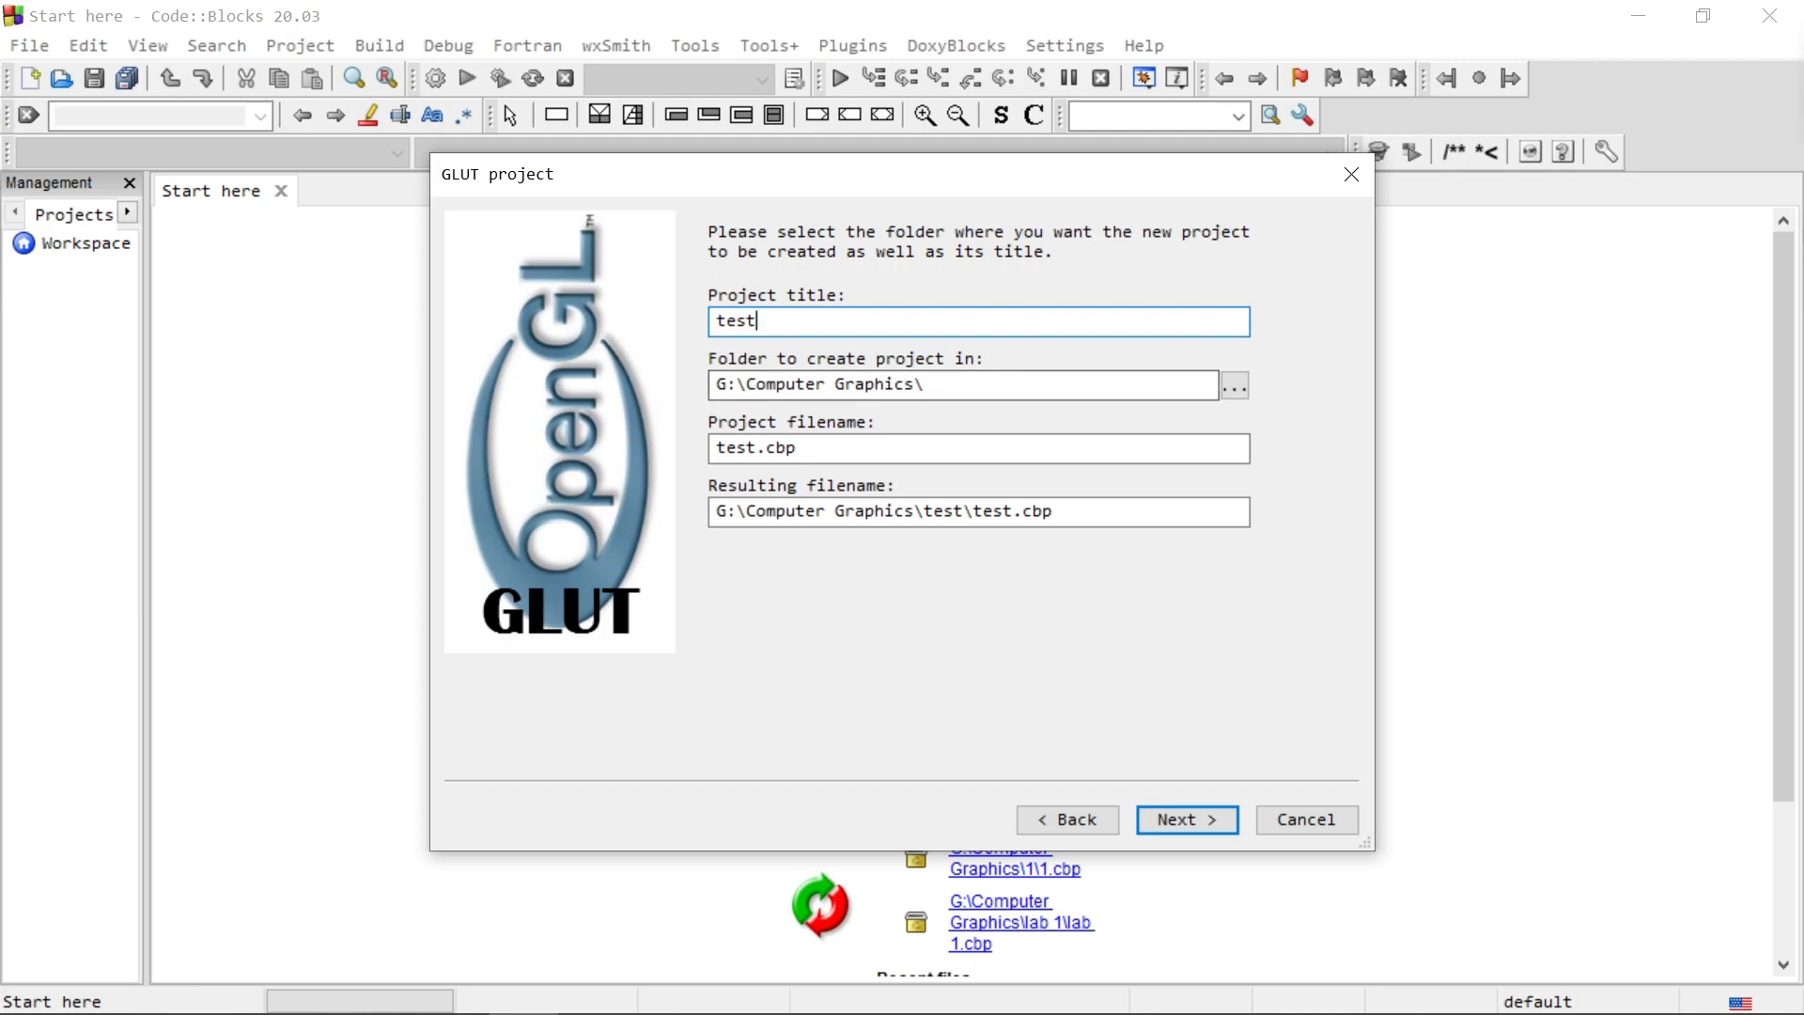
{"action": "key", "text": "Tab"}
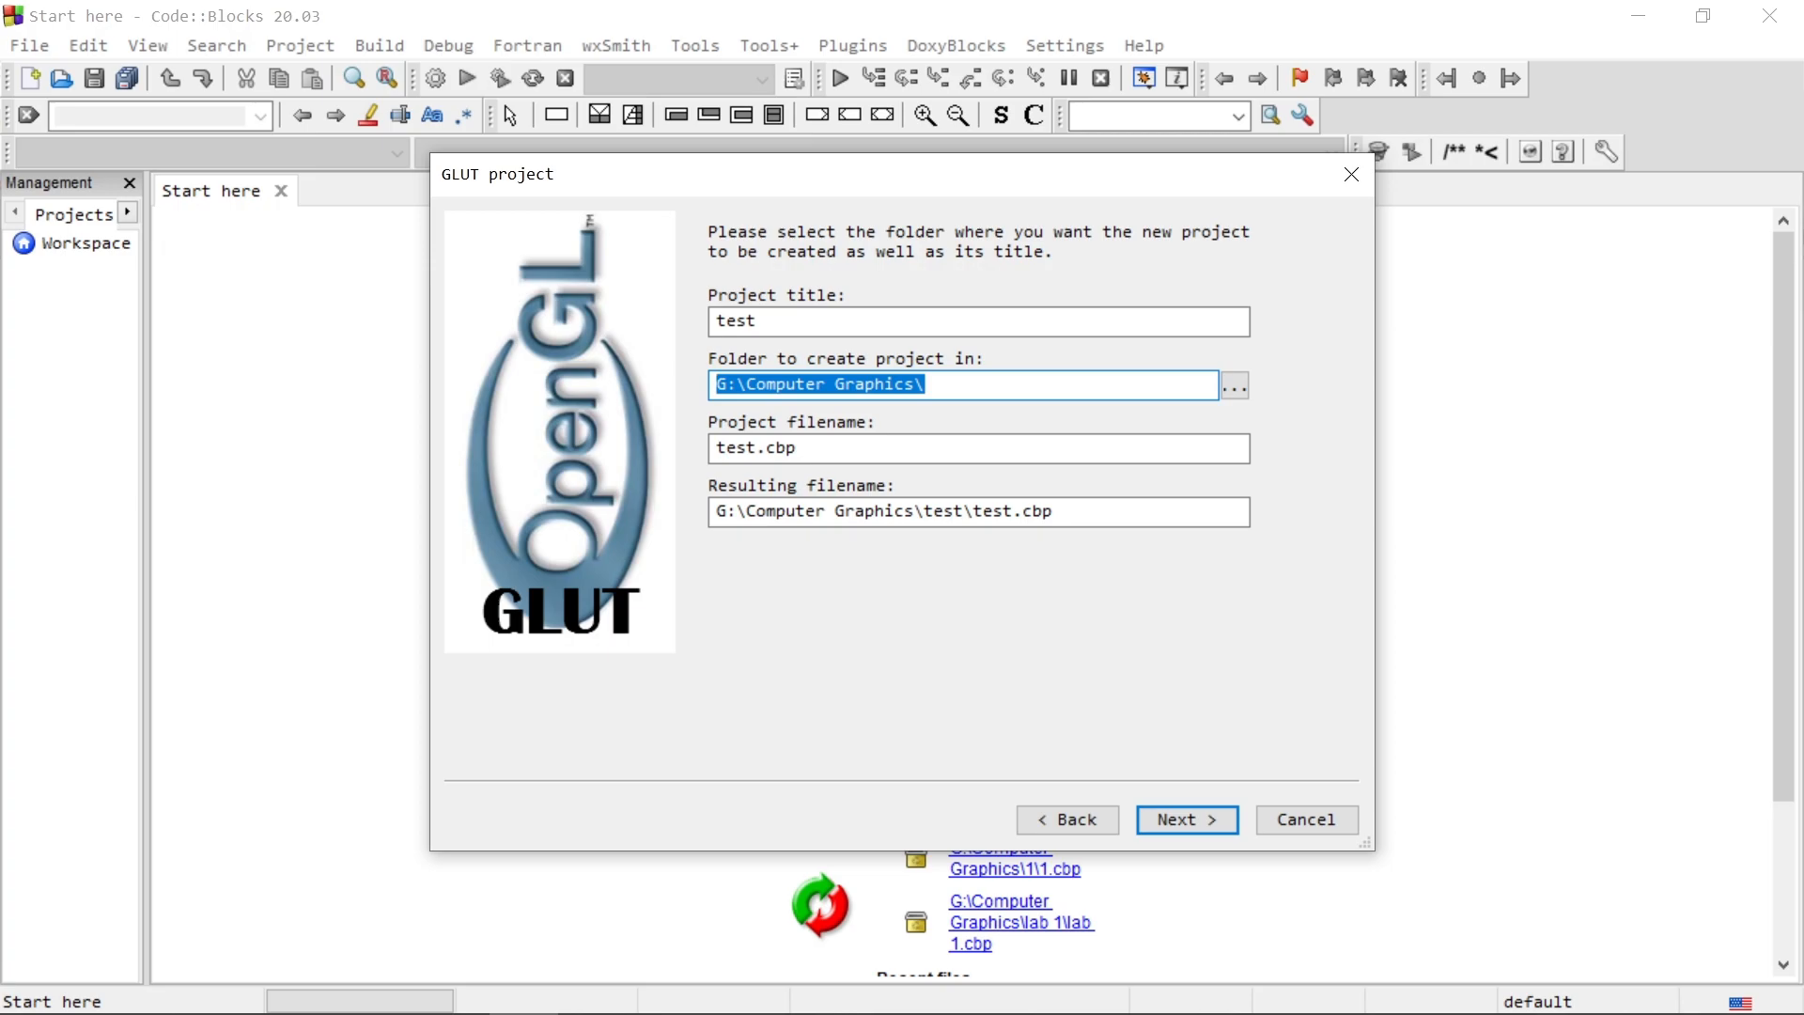
{"action": "left_click", "coordinate": [963, 385]}
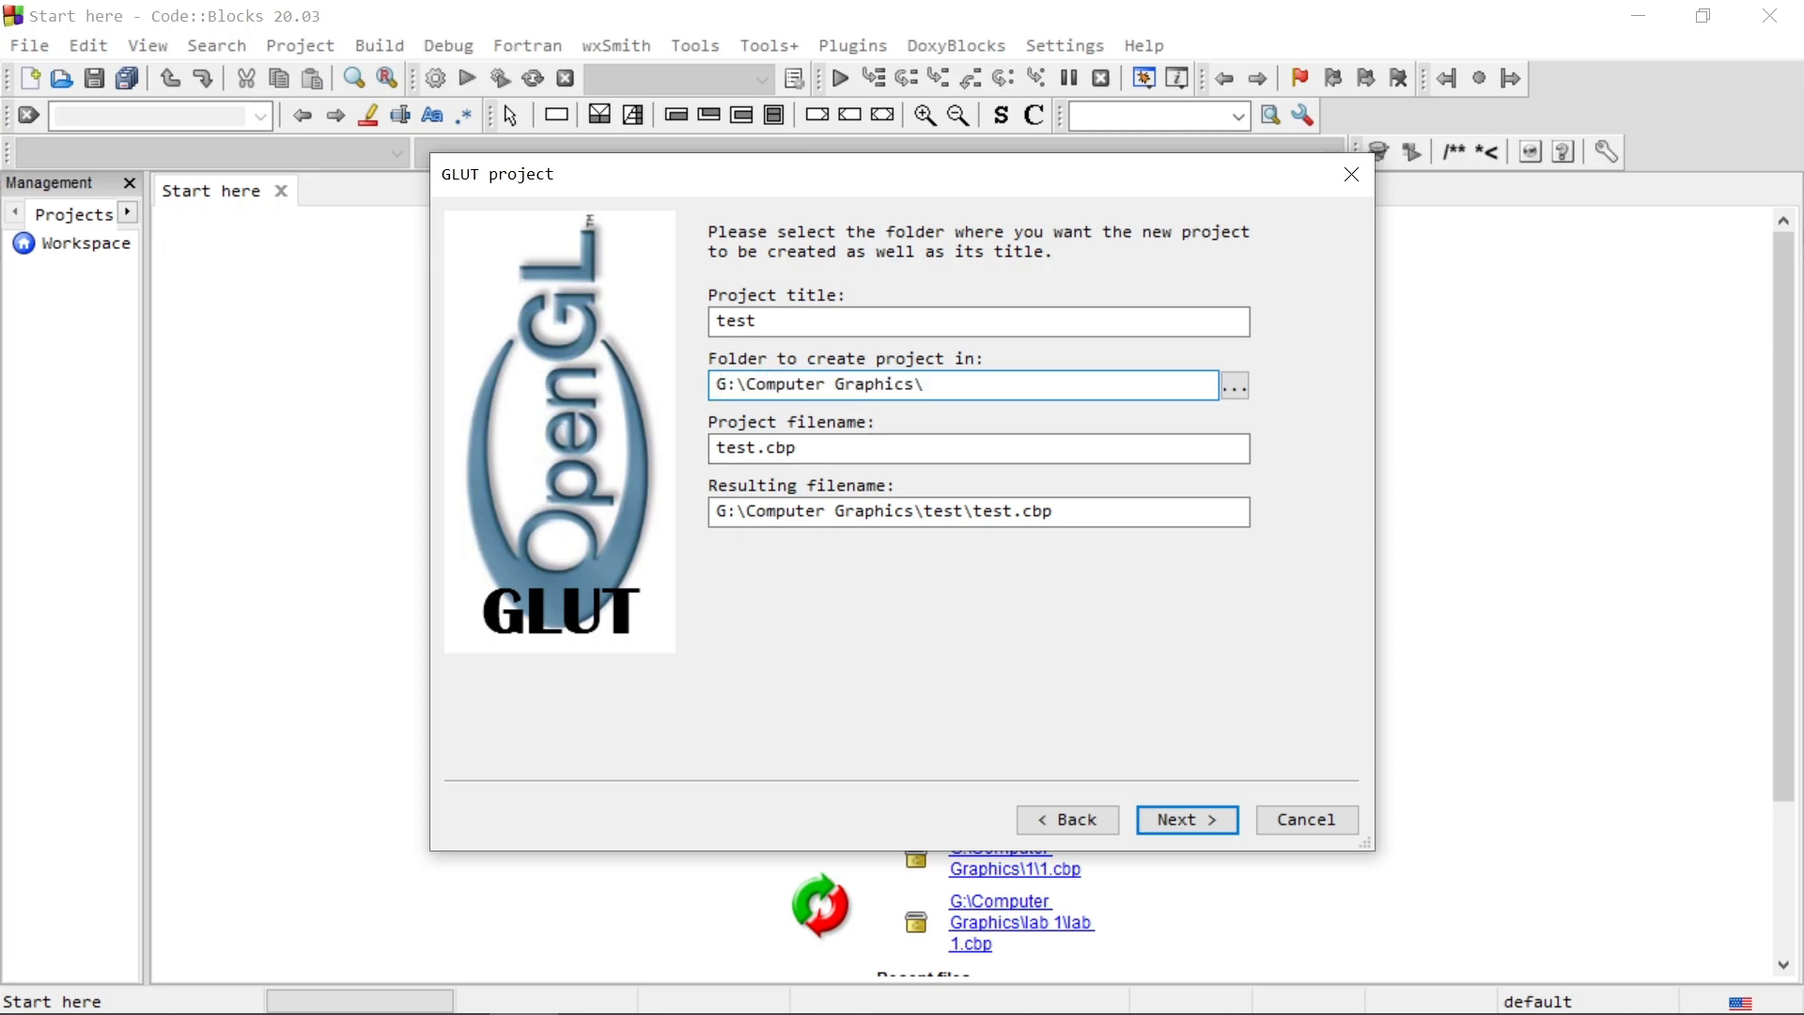
{"action": "left_click_drag", "start_coordinate": [928, 386], "coordinate": [757, 385]}
{"action": "left_click", "coordinate": [1234, 386]}
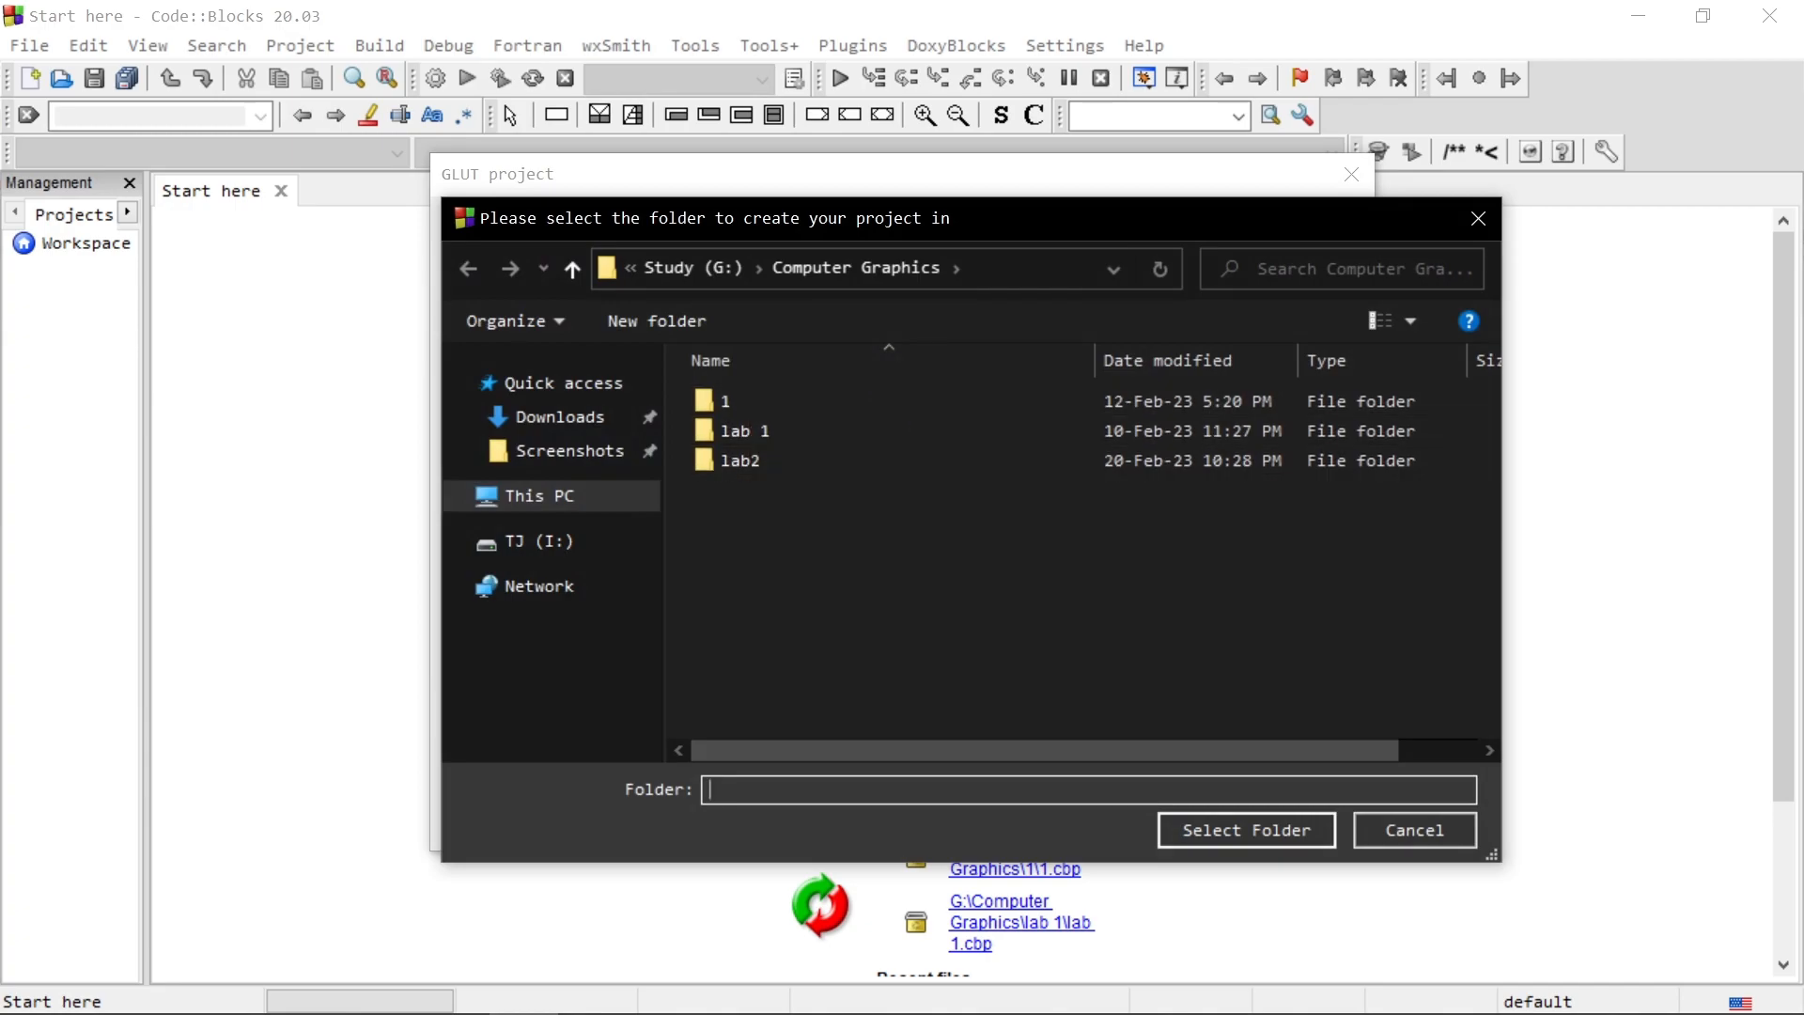
{"action": "left_click", "coordinate": [1414, 830]}
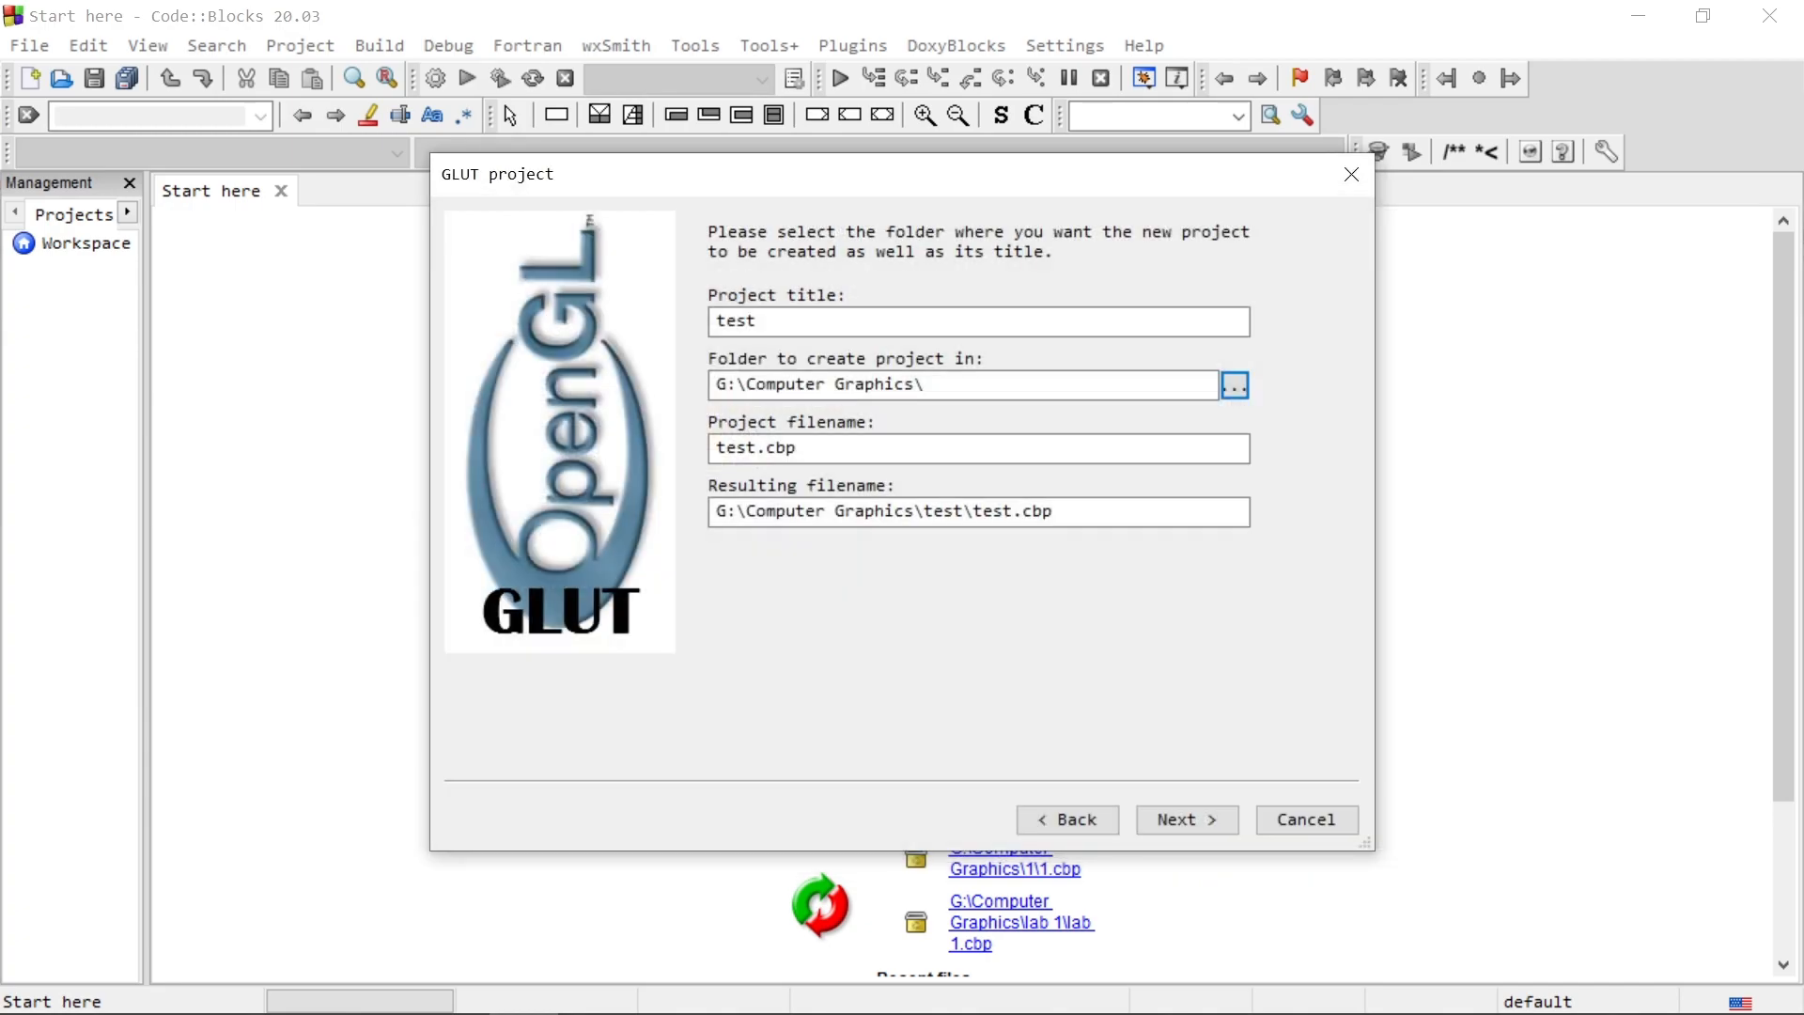
{"action": "left_click", "coordinate": [1187, 820]}
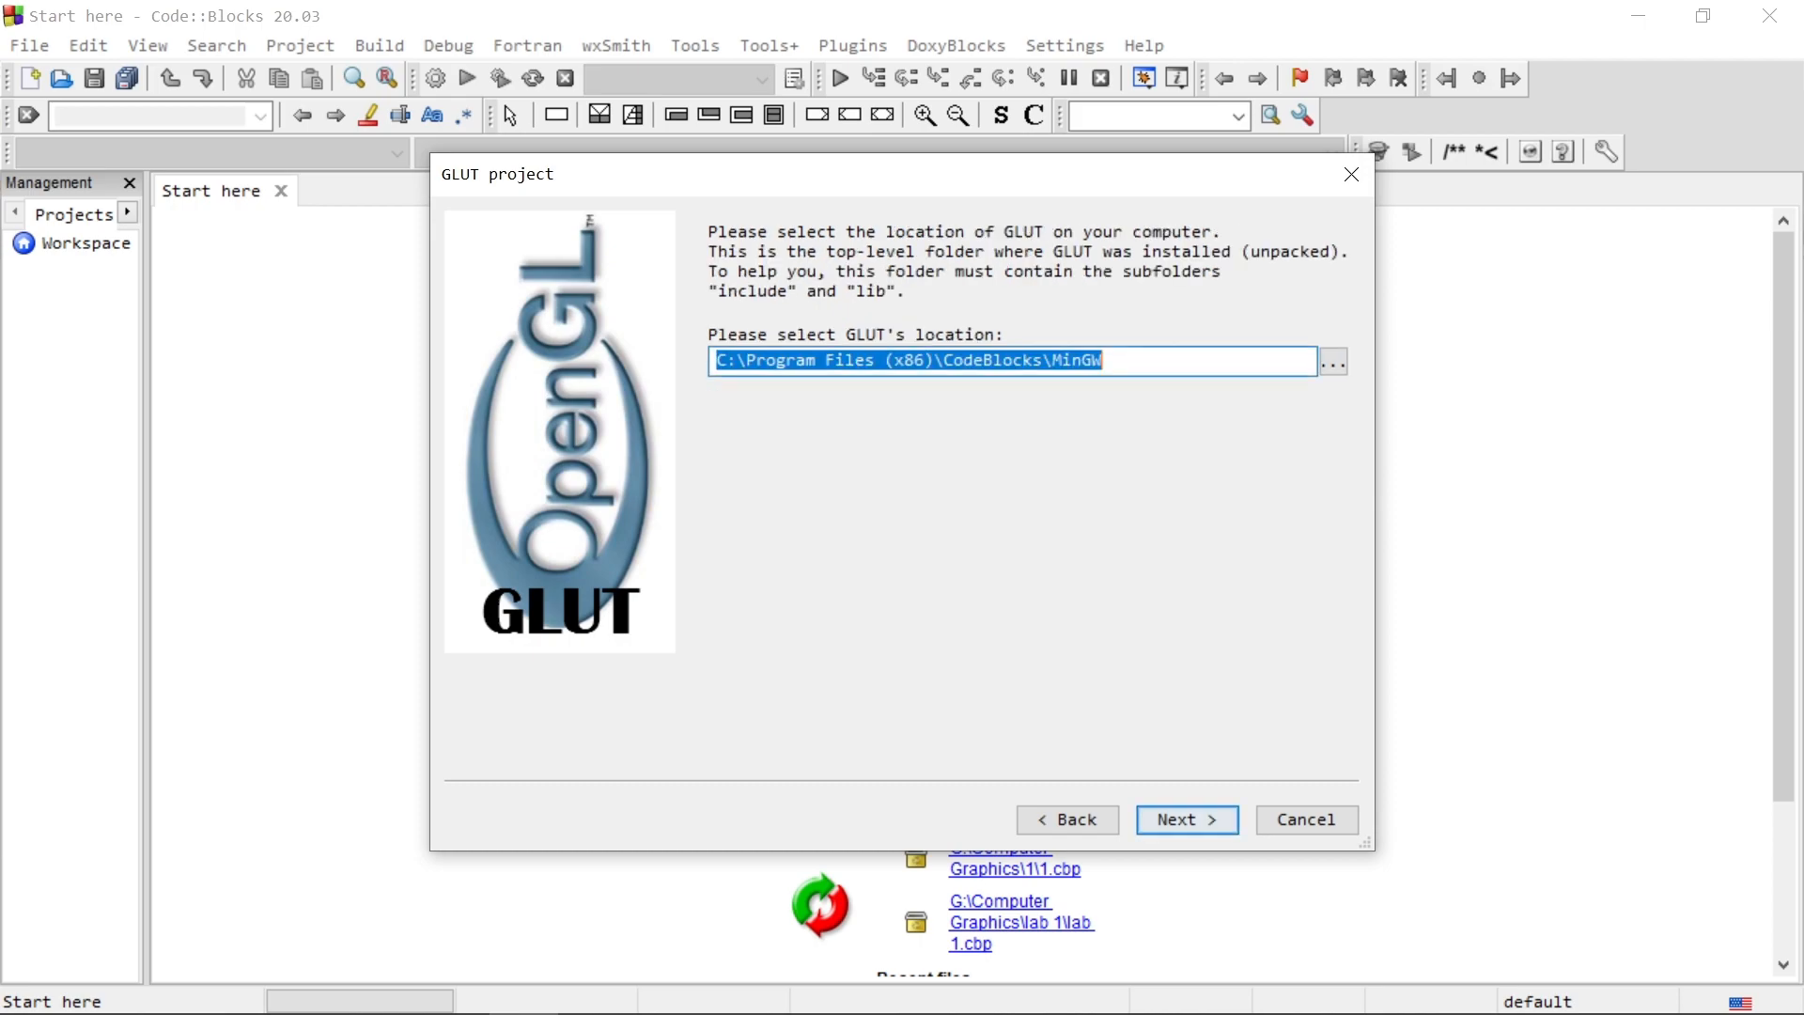
Step: Choose C:\Program Files (x86)\CodeBlocks\MinGW as GLUT's location and continue to the compiler page
{"action": "left_click", "coordinate": [1105, 361]}
{"action": "left_click_drag", "start_coordinate": [1105, 361], "coordinate": [716, 361]}
{"action": "left_click", "coordinate": [1105, 361]}
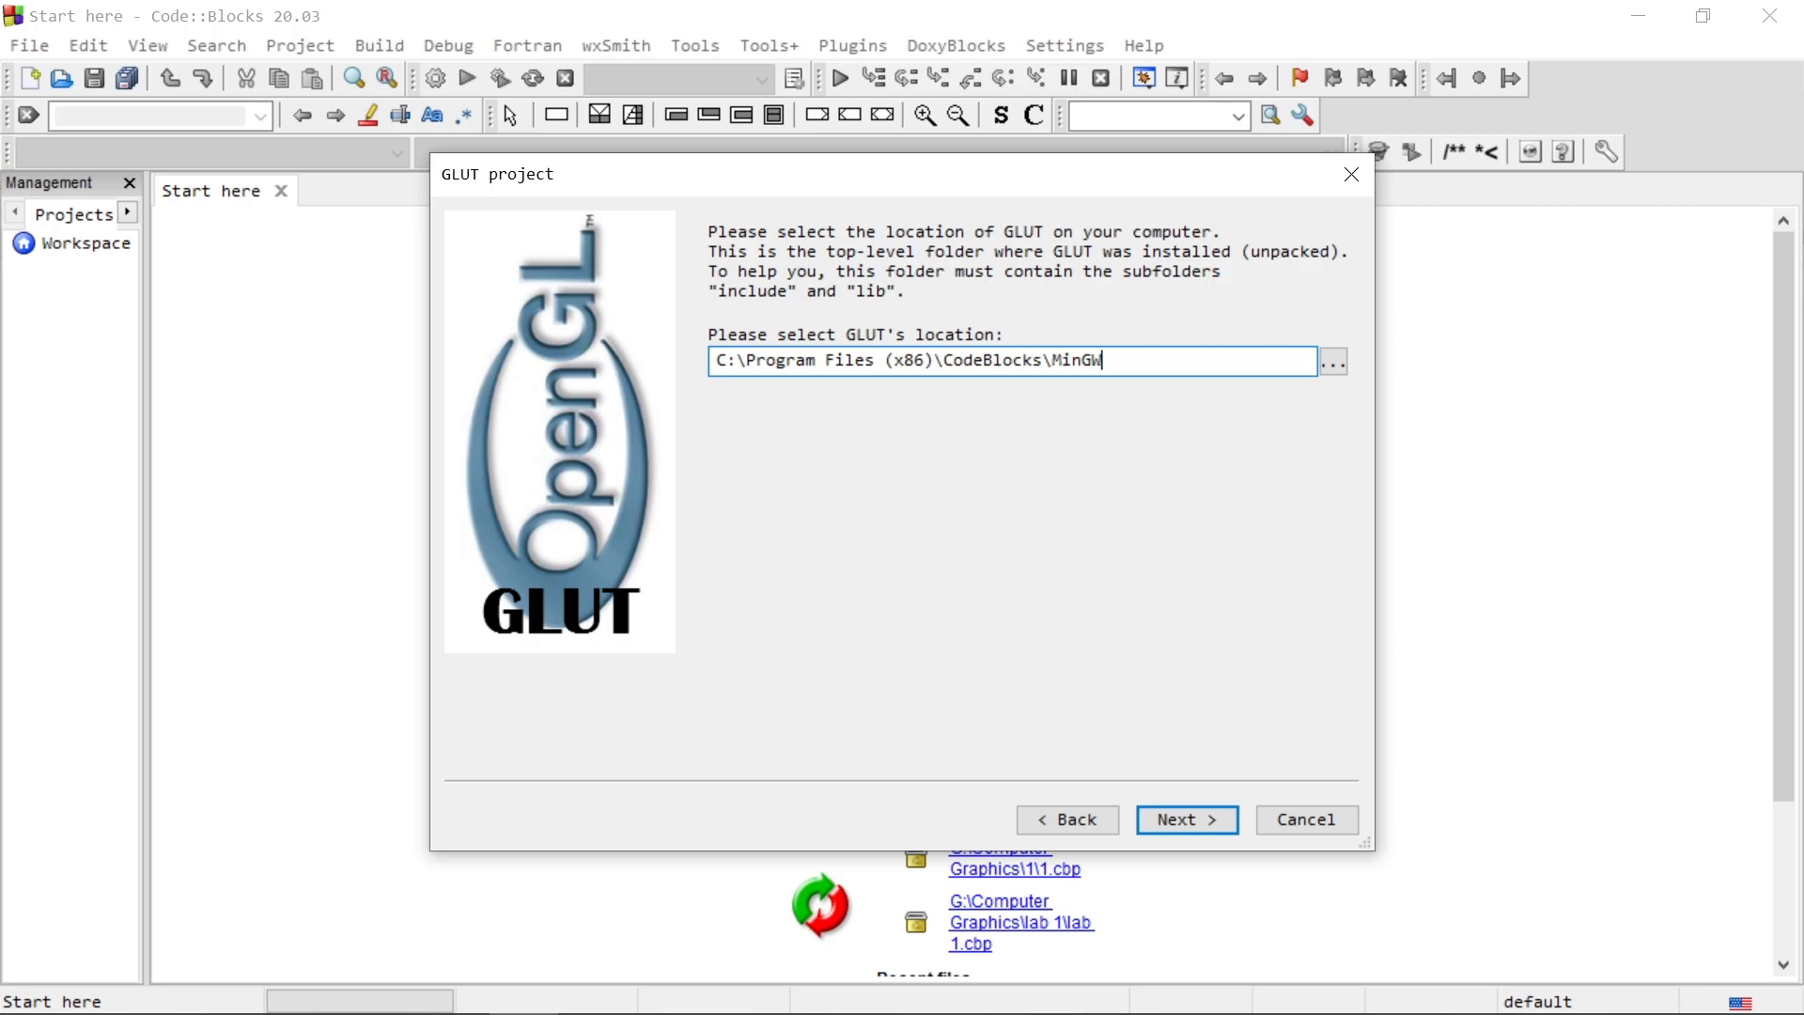
{"action": "left_click", "coordinate": [1333, 362]}
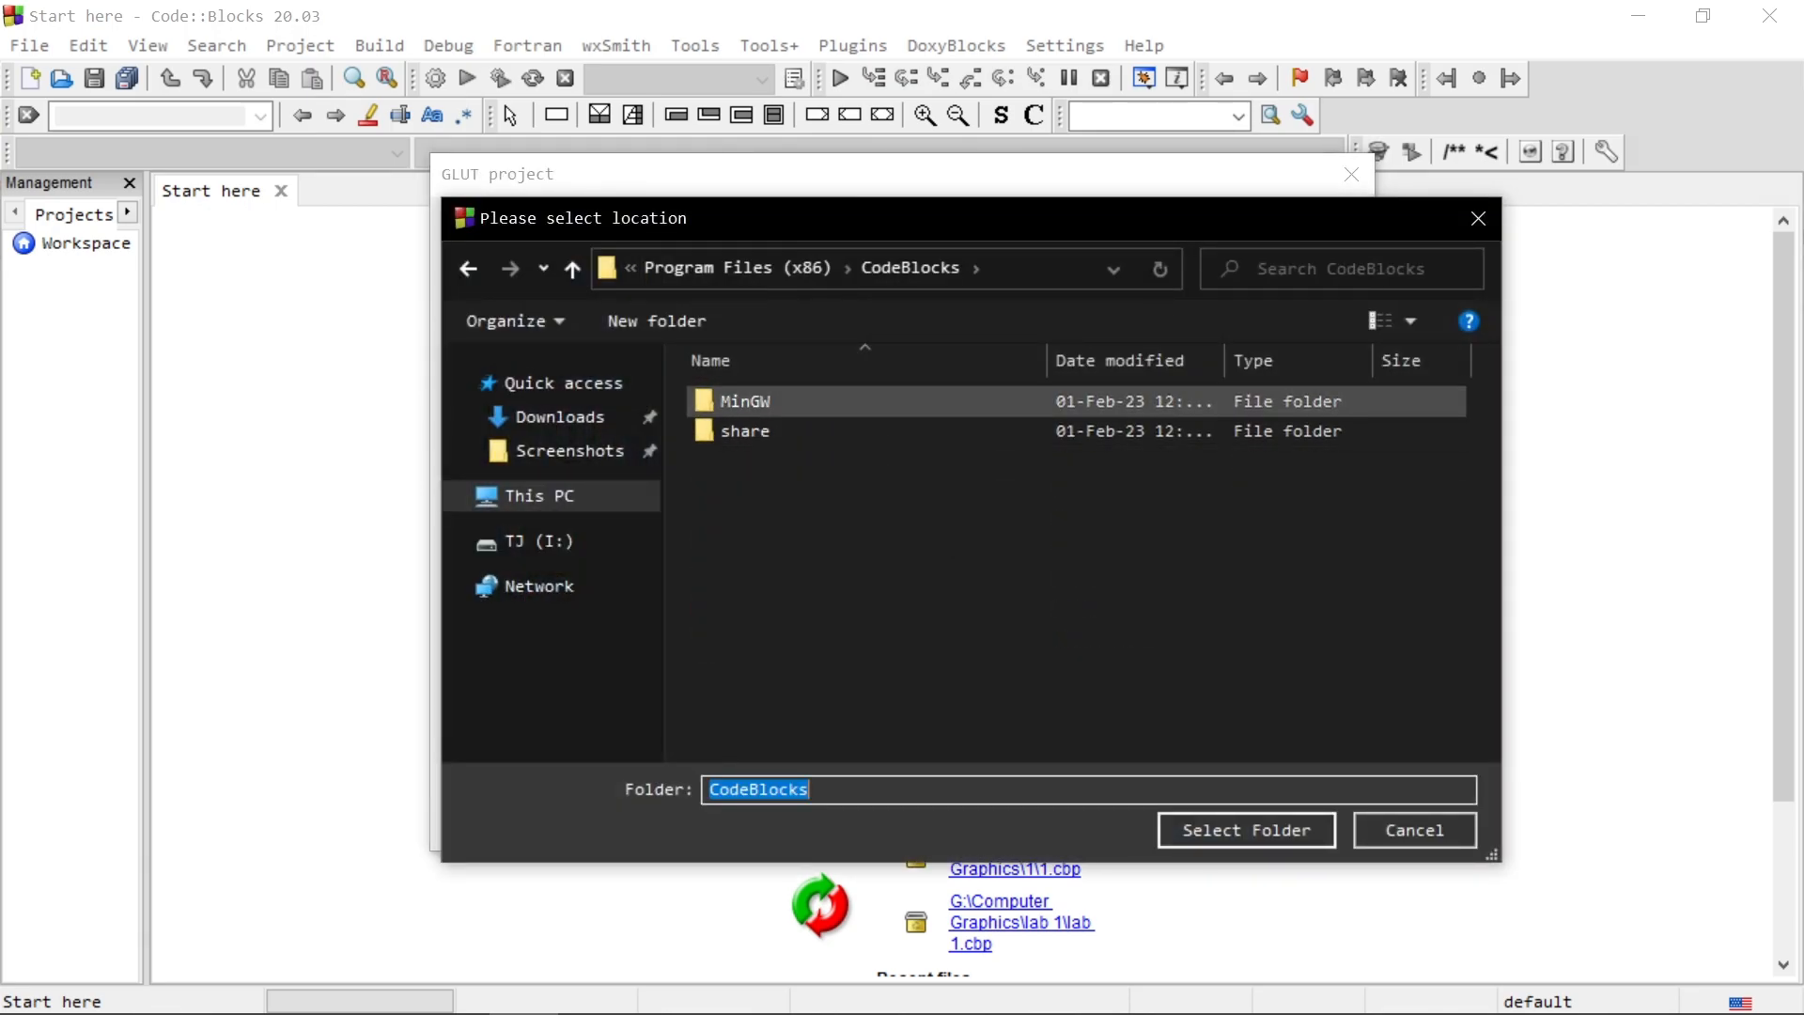
{"action": "left_click", "coordinate": [745, 402]}
{"action": "left_click", "coordinate": [1246, 830]}
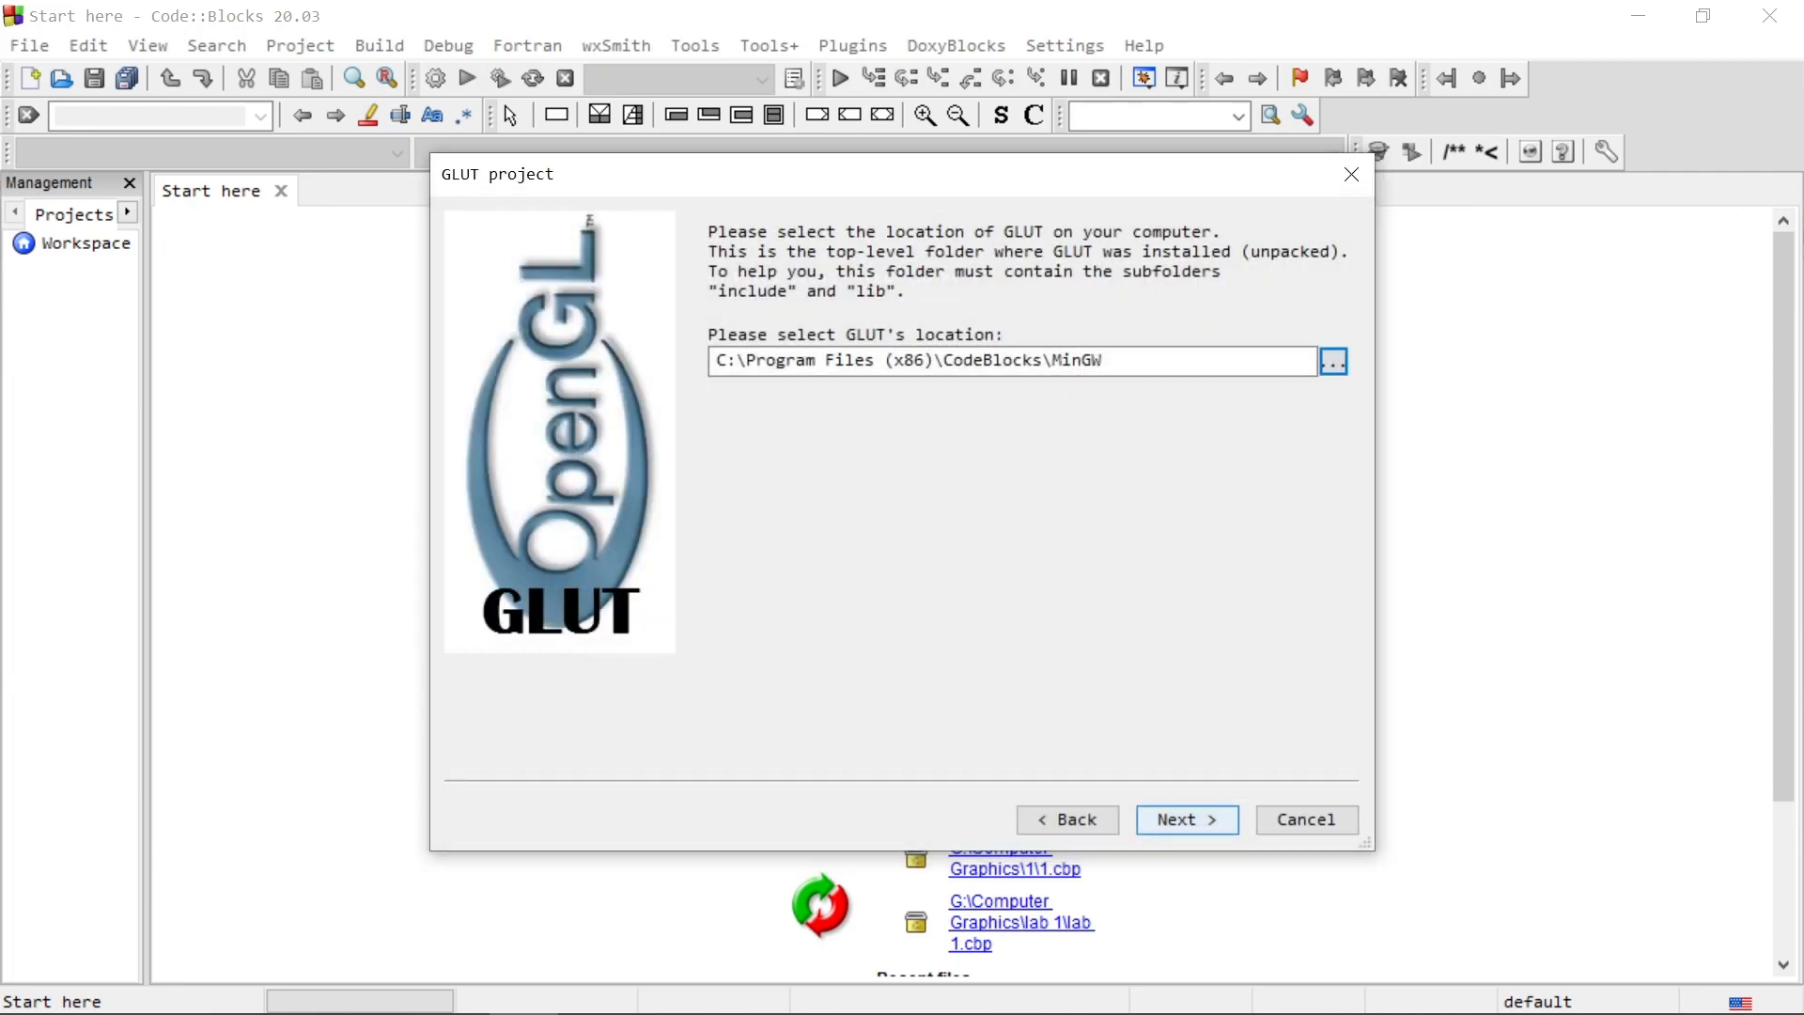
{"action": "left_click_drag", "start_coordinate": [726, 361], "coordinate": [1107, 361]}
{"action": "left_click", "coordinate": [1187, 820]}
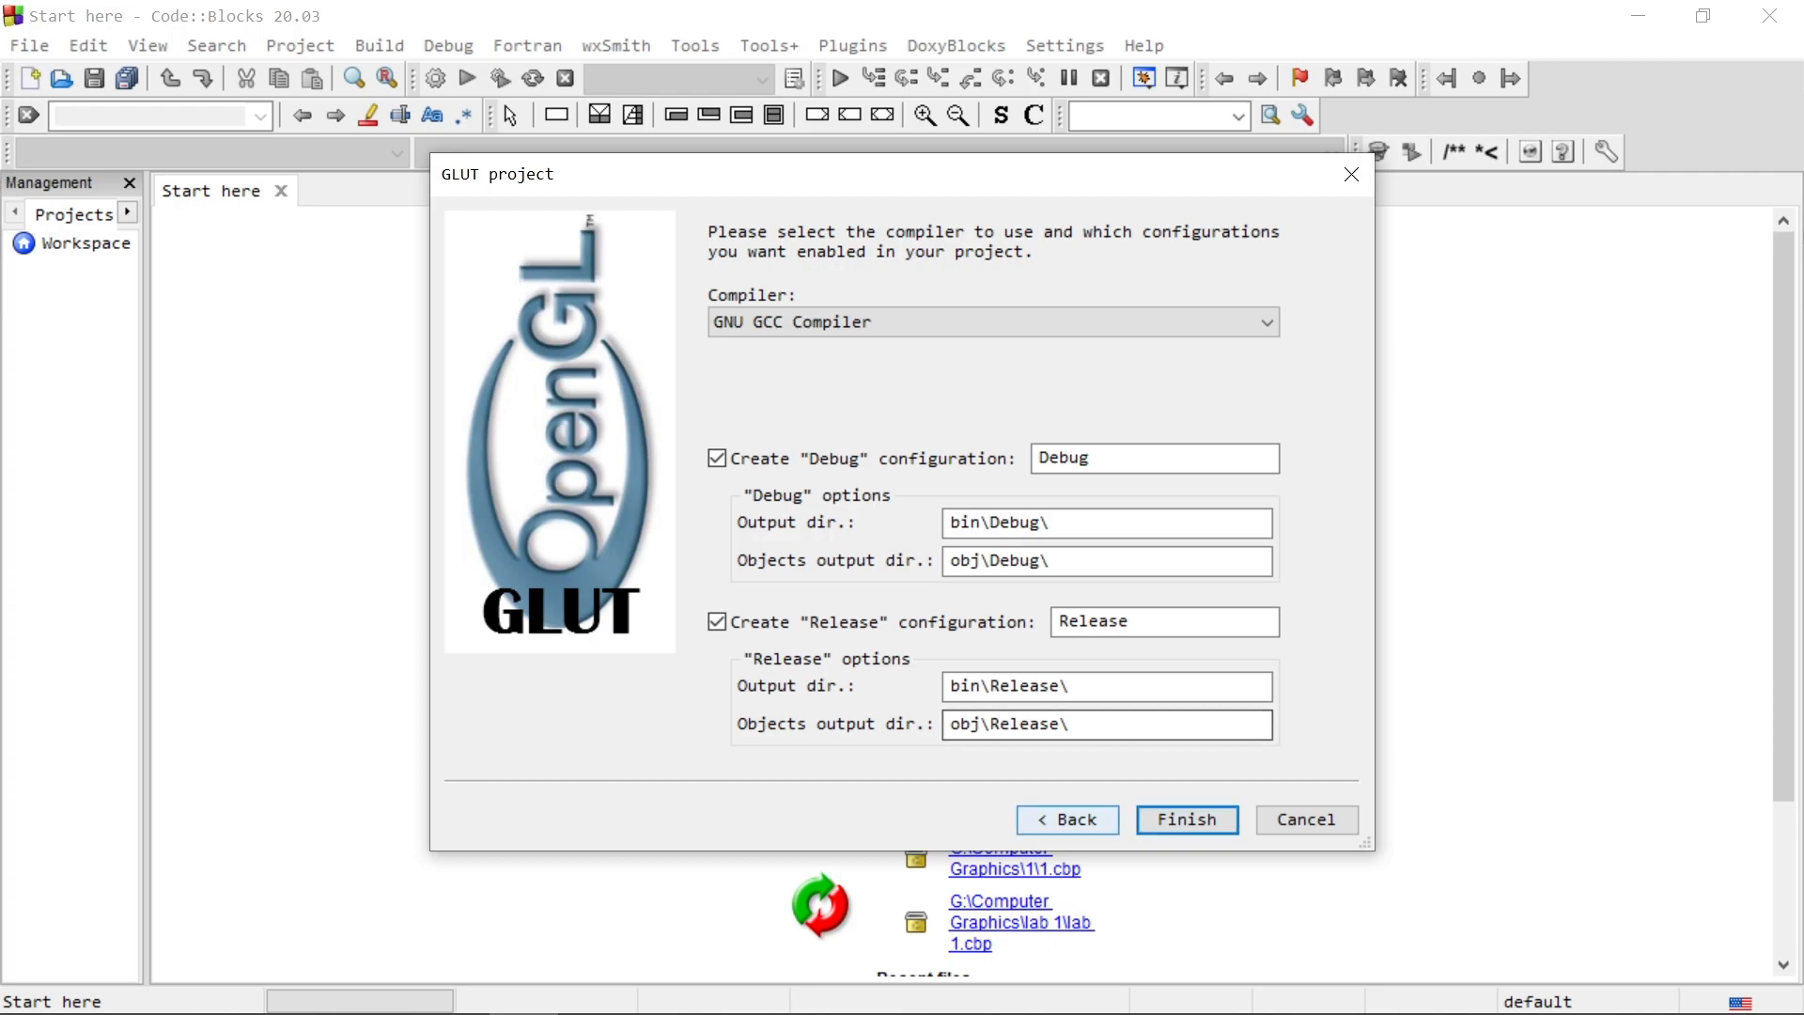
Step: Return to the GLUT location page, reselect the CodeBlocks\MinGW folder, and finish the project with the GNU GCC Compiler
{"action": "left_click", "coordinate": [1067, 819]}
{"action": "left_click", "coordinate": [1333, 361]}
{"action": "left_click", "coordinate": [869, 639]}
{"action": "left_click", "coordinate": [1222, 830]}
{"action": "left_click", "coordinate": [1334, 360]}
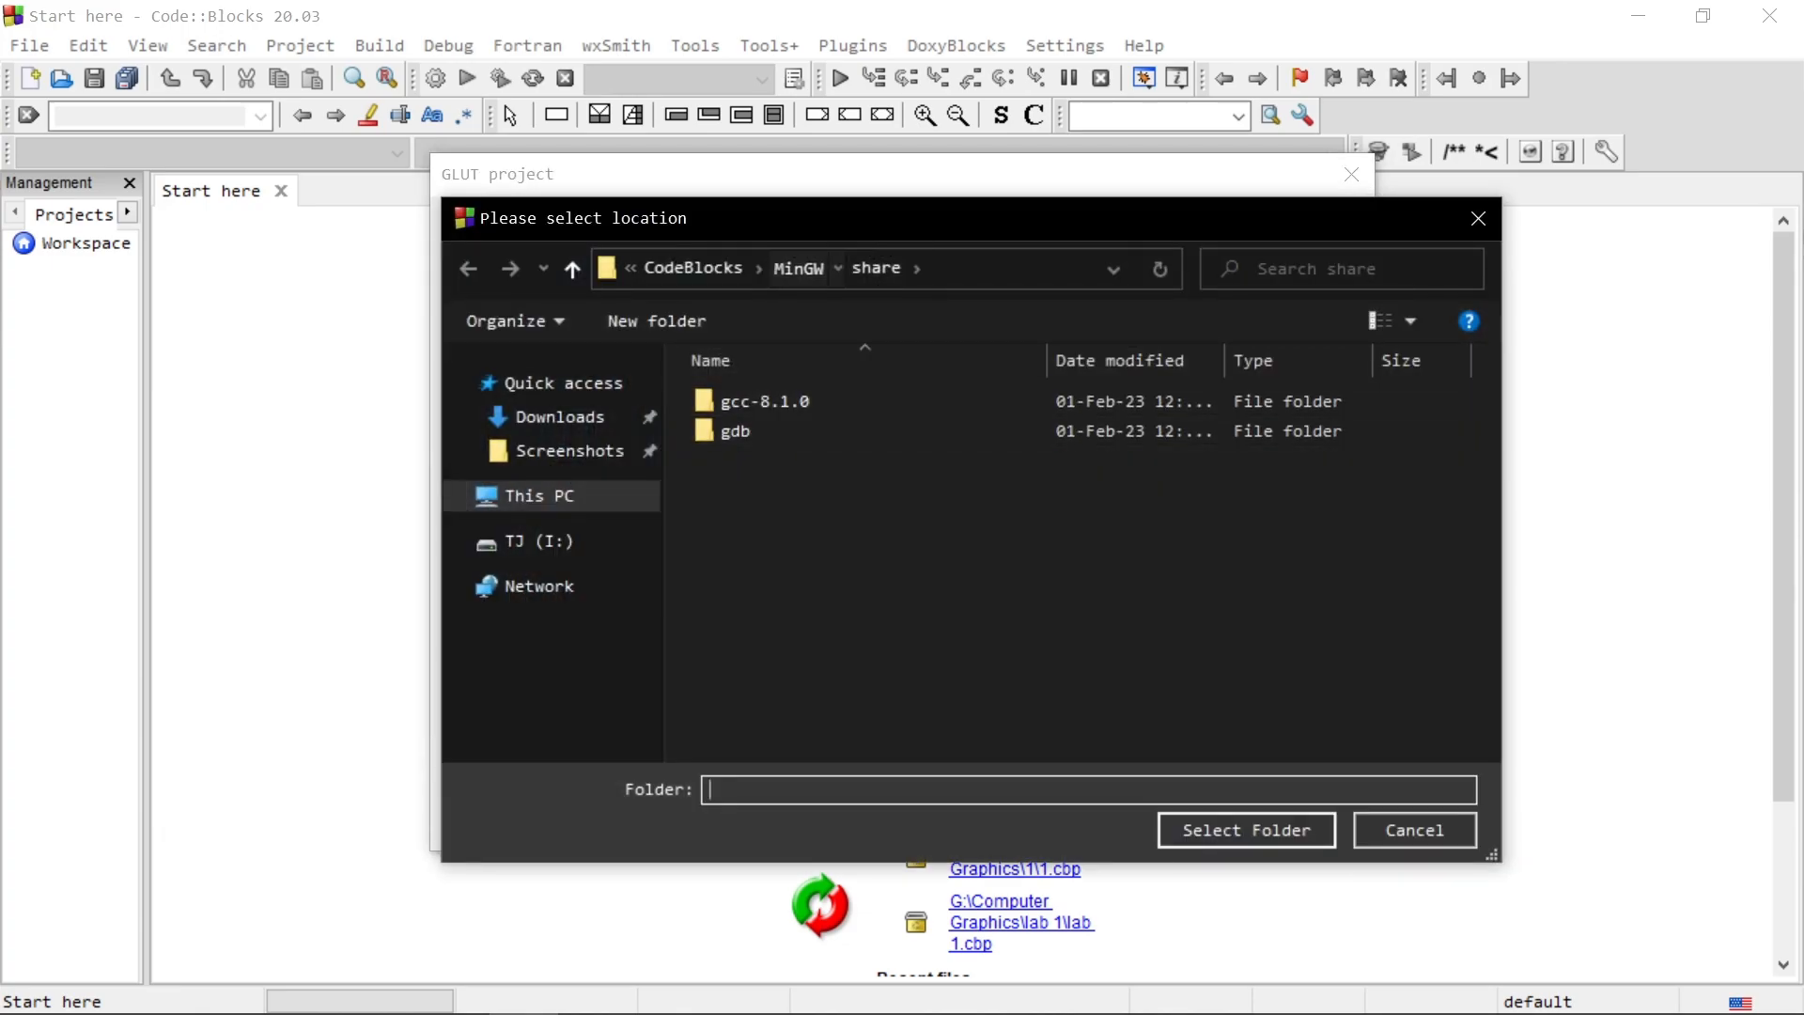
{"action": "left_click", "coordinate": [797, 269]}
{"action": "left_click", "coordinate": [1280, 827]}
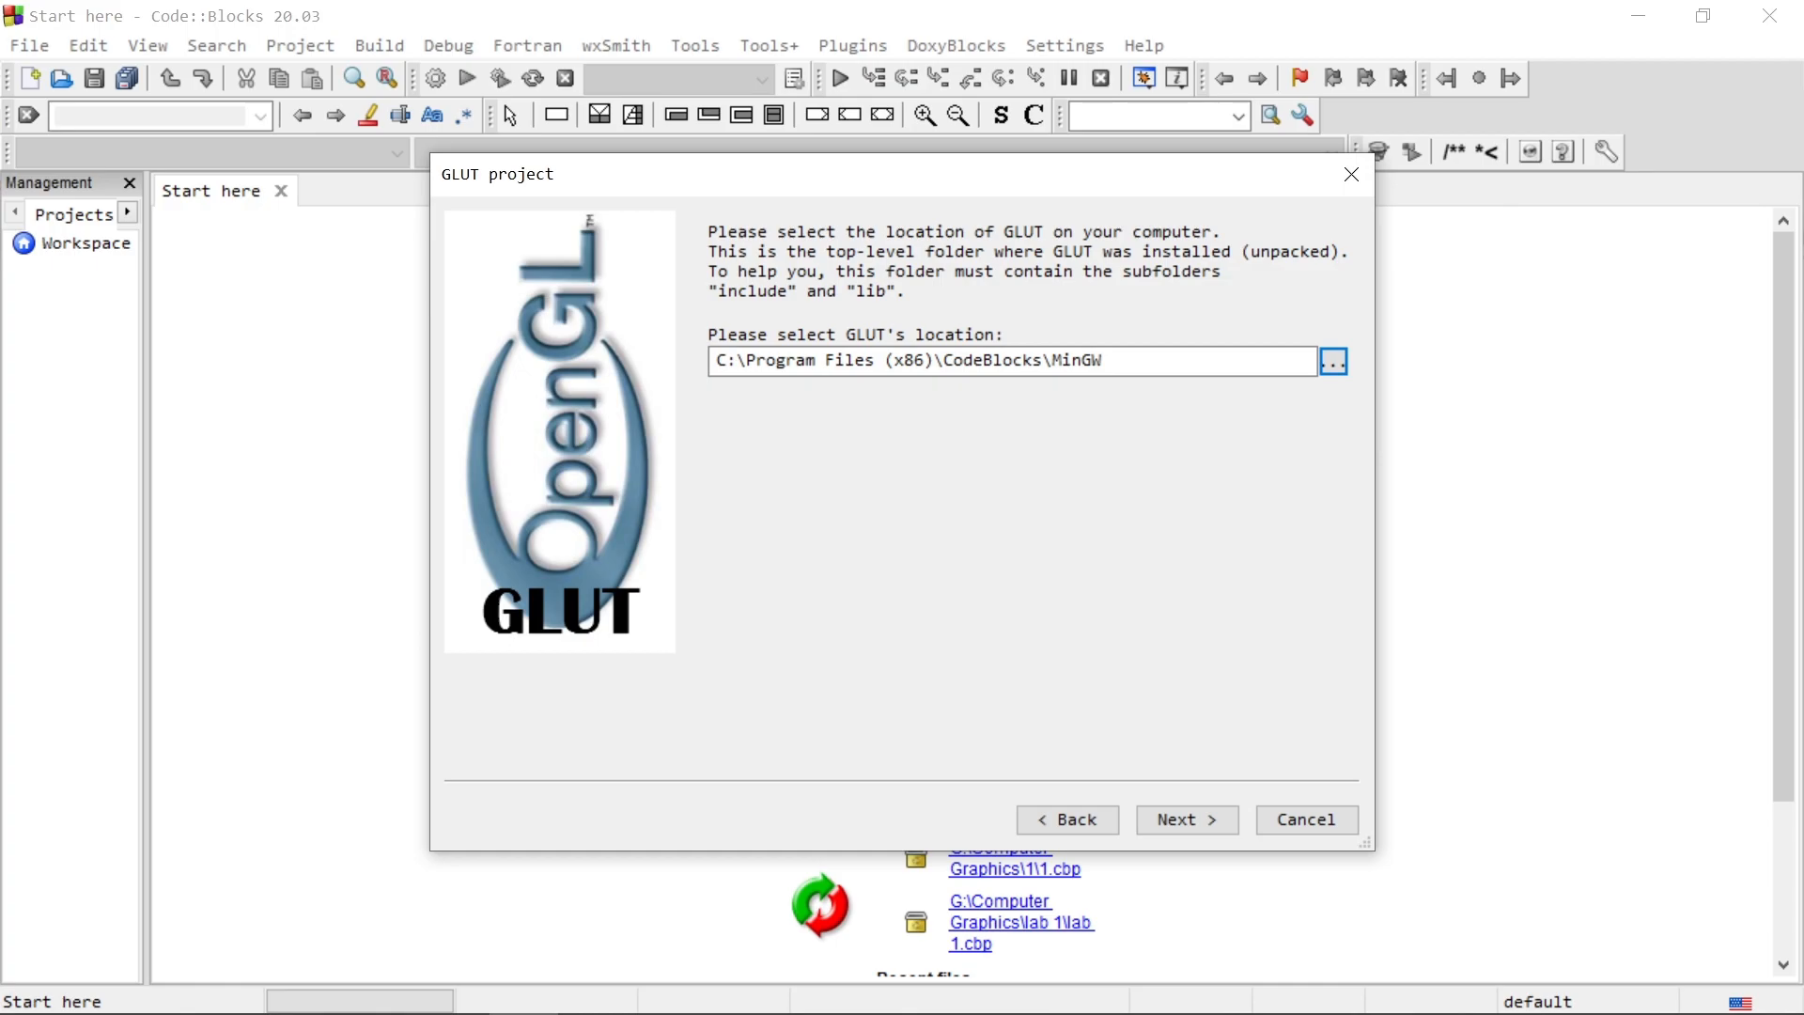
{"action": "left_click", "coordinate": [1188, 821]}
{"action": "left_click", "coordinate": [1188, 820]}
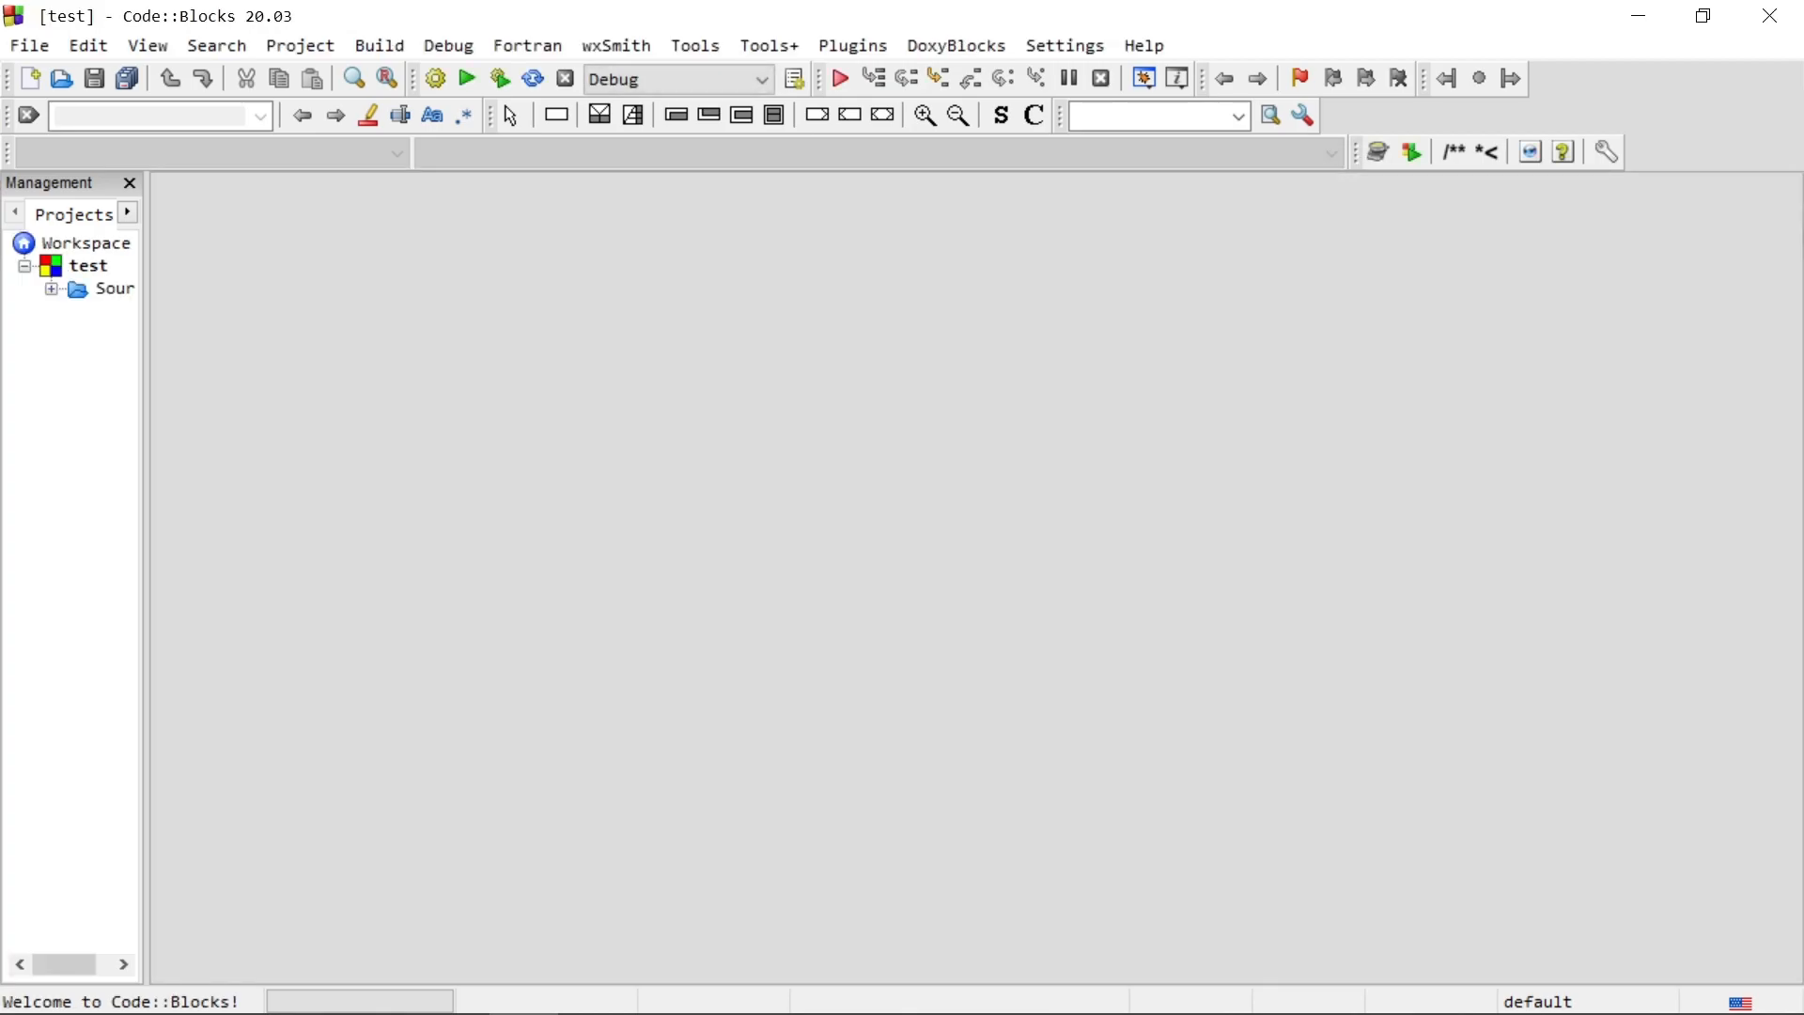
Step: Open main.cpp from the test project's Sources folder and adjust the project tree's width
{"action": "left_click", "coordinate": [52, 290]}
{"action": "left_click_drag", "start_coordinate": [146, 376], "coordinate": [341, 376]}
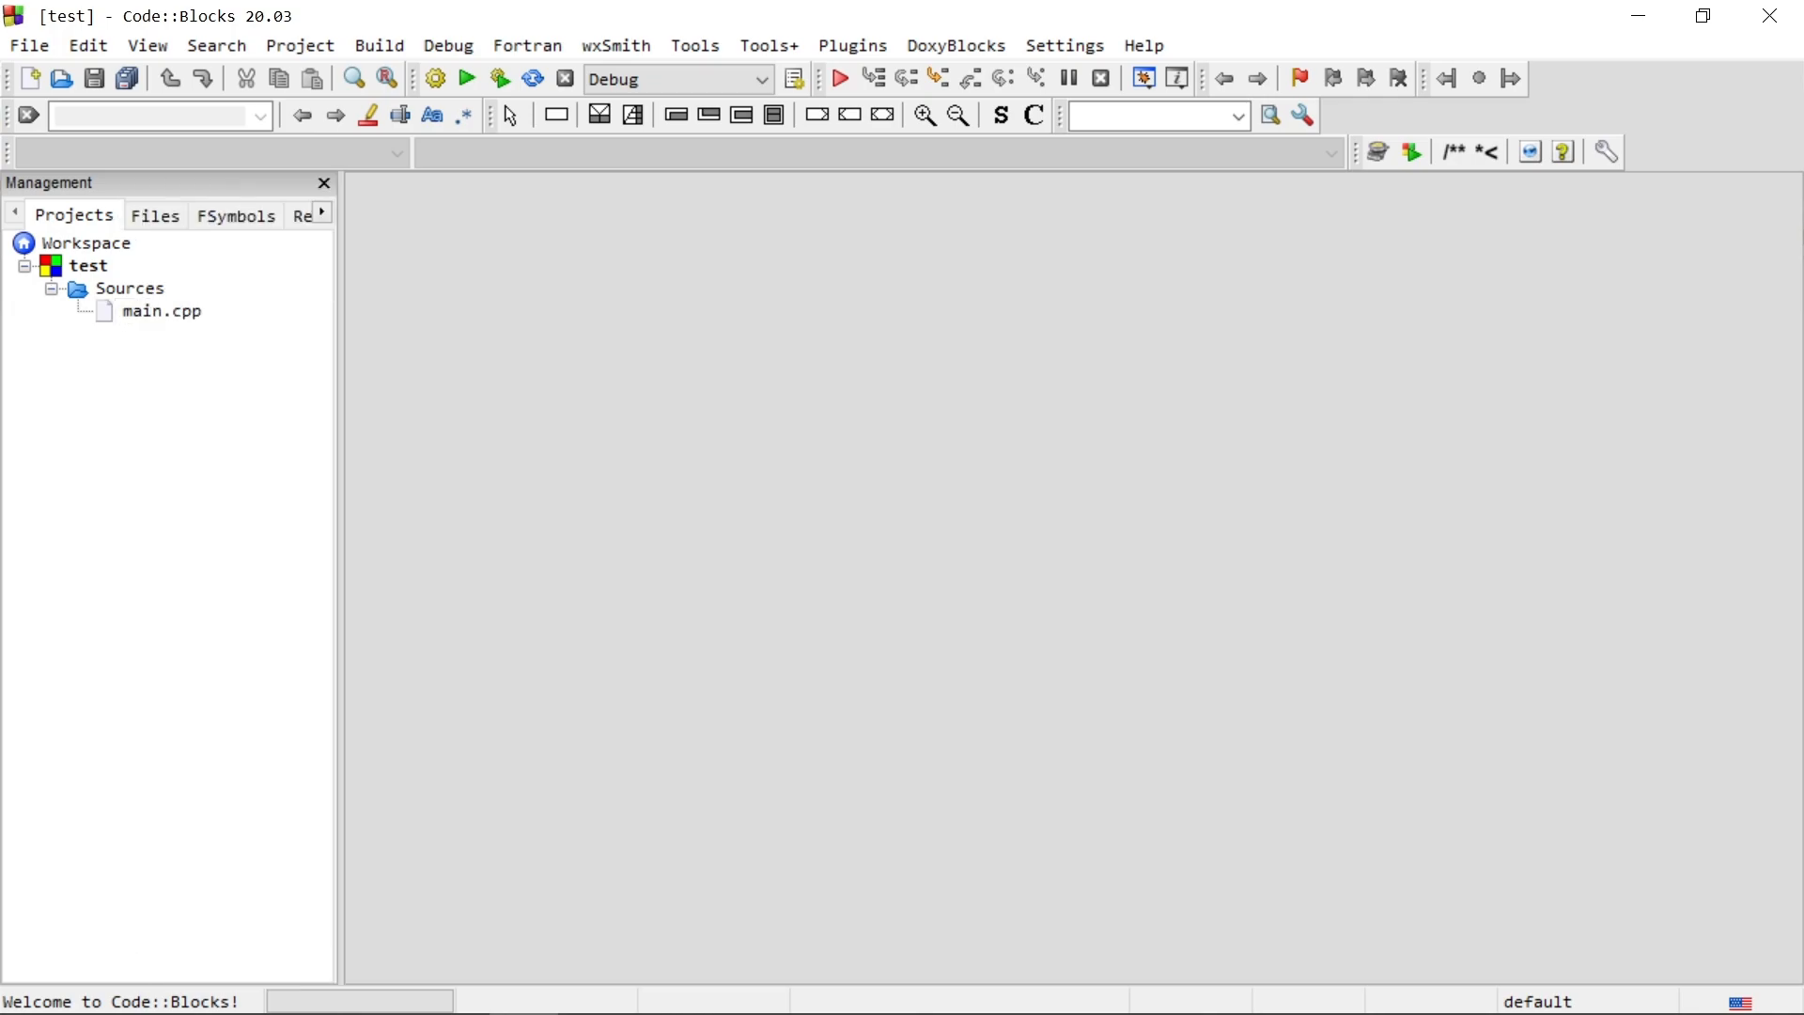
{"action": "double_click", "coordinate": [161, 311]}
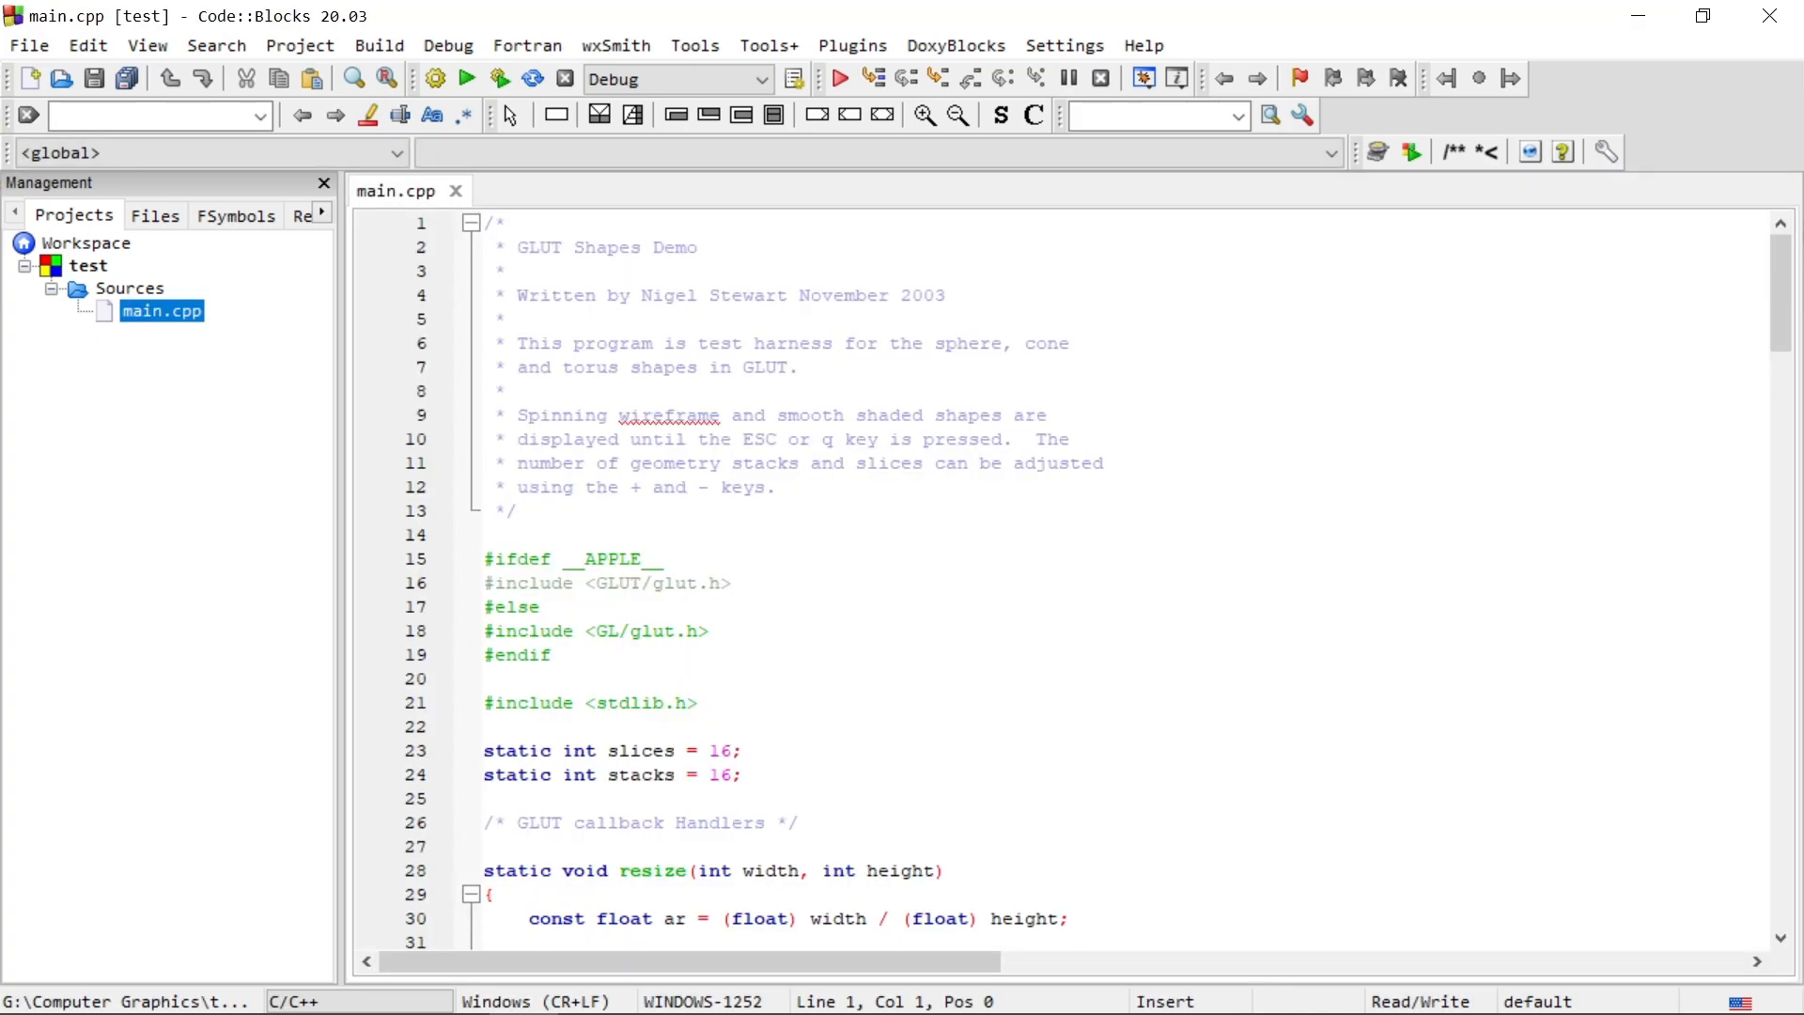
{"action": "left_click_drag", "start_coordinate": [341, 469], "coordinate": [235, 470]}
Step: Add #include<windows.h> on the blank line 14 of main.cpp, above the #ifdef __APPLE__ line
{"action": "left_click", "coordinate": [380, 535]}
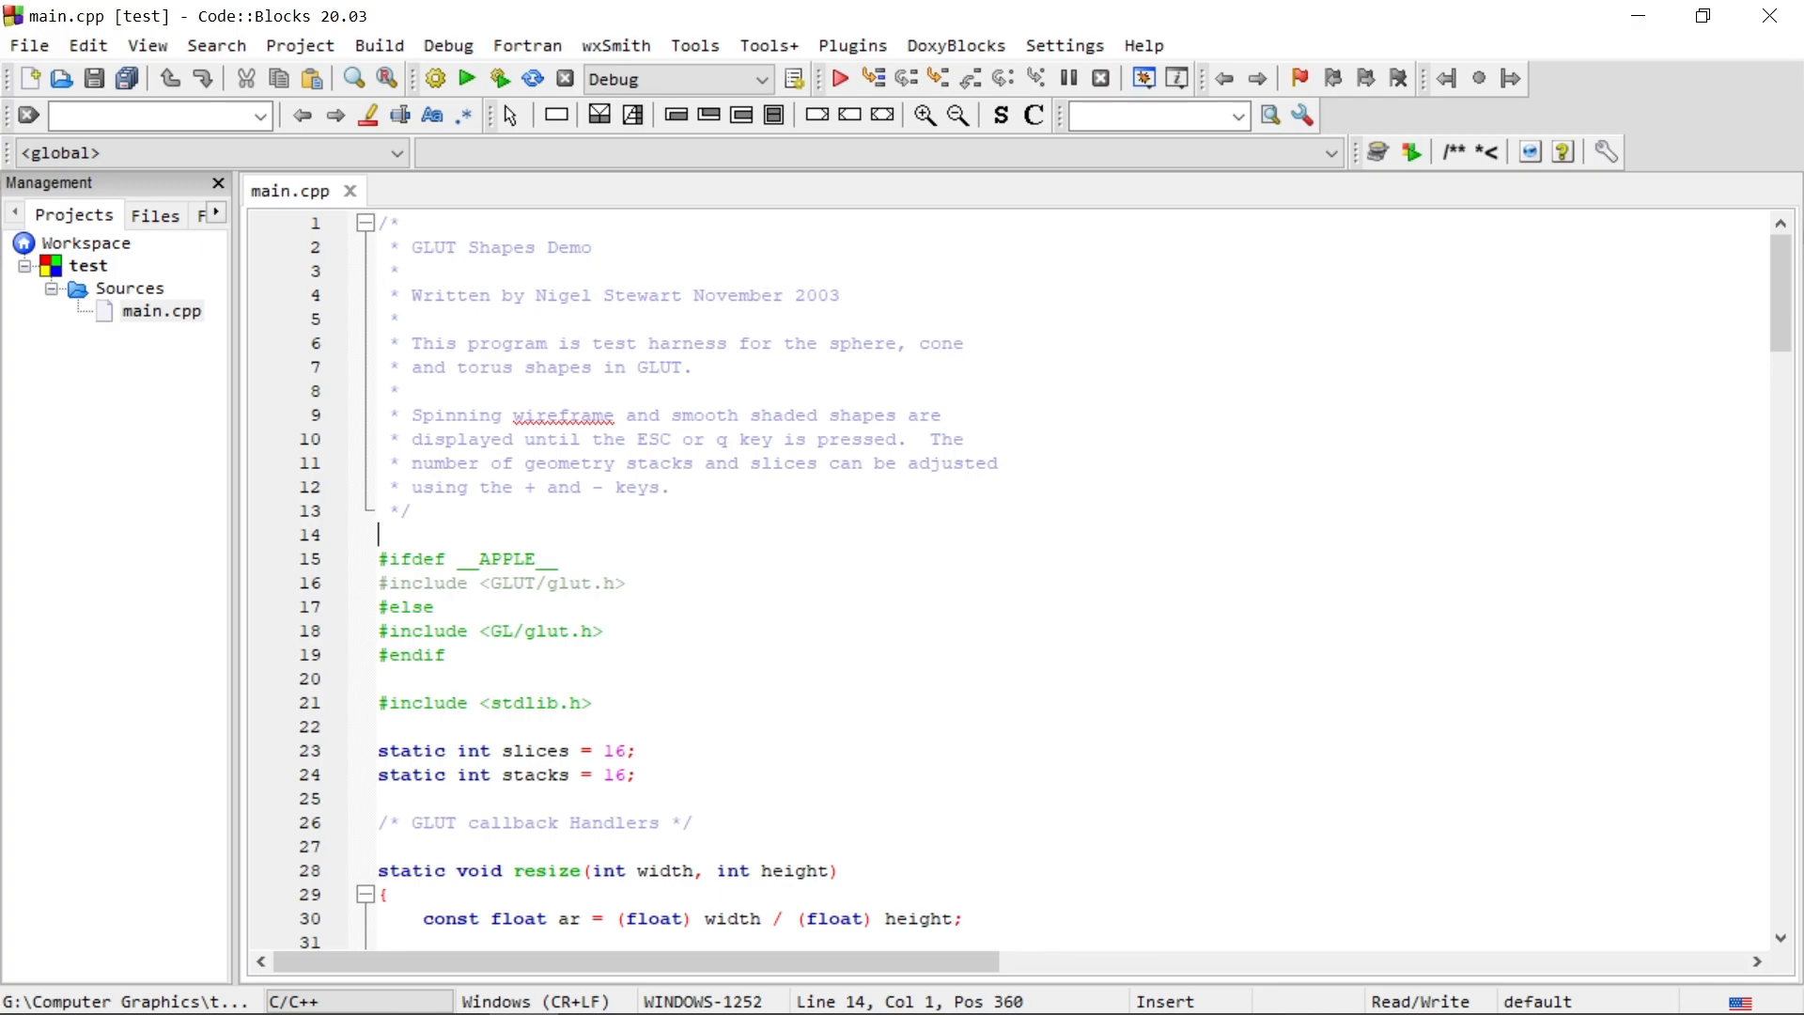
{"action": "type", "text": "#wi"}
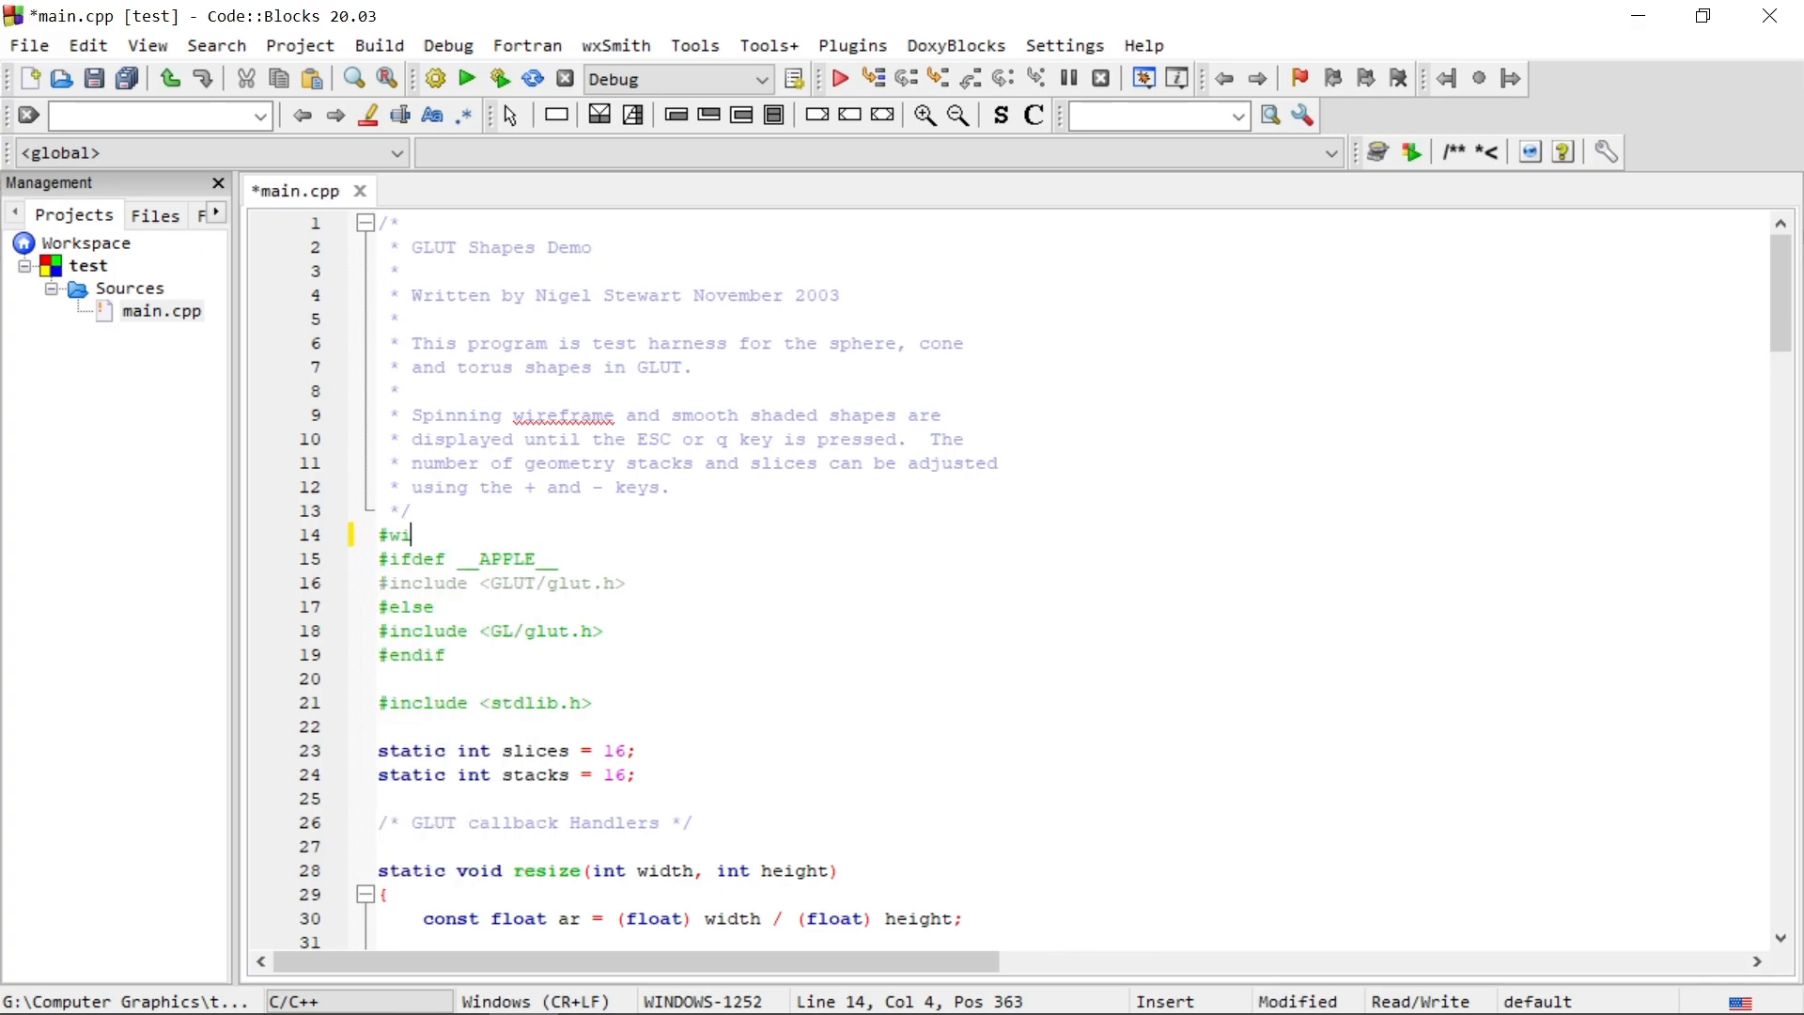
{"action": "type", "text": "ndows"}
{"action": "key", "text": "BackSpace"}
{"action": "key", "text": "BackSpace"}
{"action": "key", "text": "BackSpace"}
{"action": "key", "text": "BackSpace"}
{"action": "key", "text": "BackSpace"}
{"action": "key", "text": "BackSpace"}
{"action": "key", "text": "BackSpace"}
{"action": "type", "text": "inc"}
{"action": "key", "text": "Return"}
{"action": "type", "text": "<wind"}
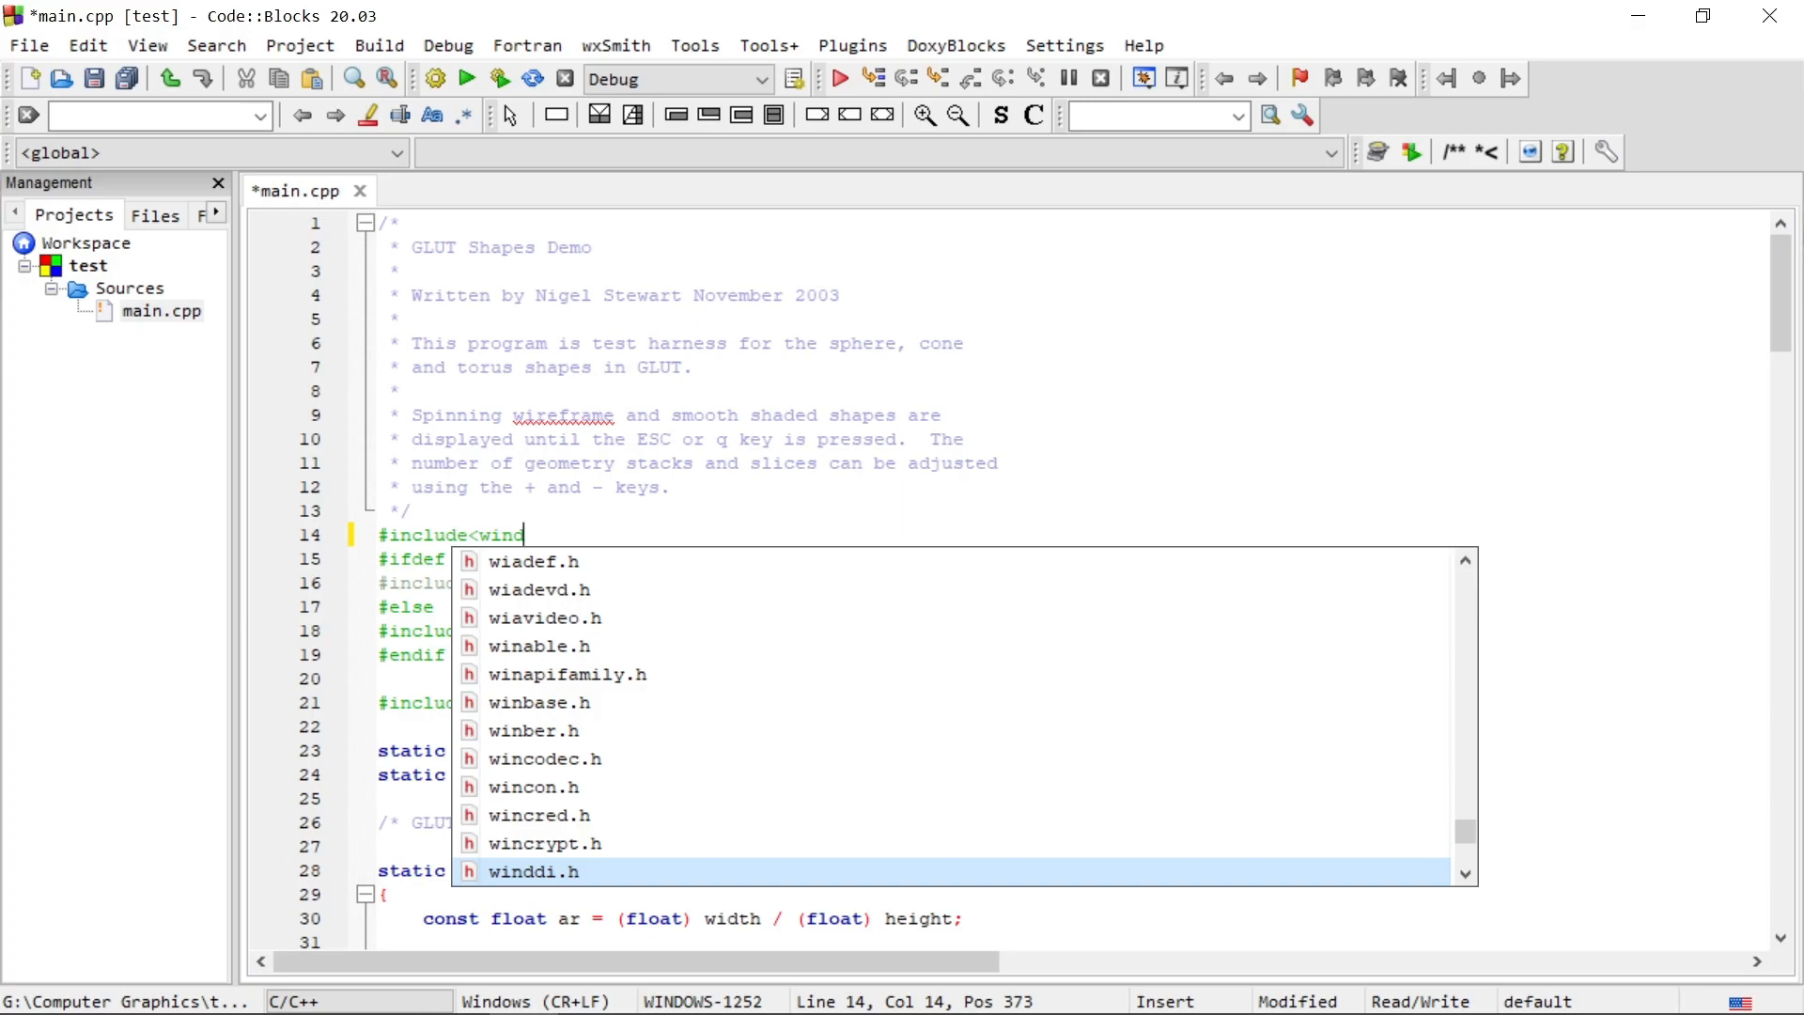
{"action": "type", "text": "ows"}
{"action": "key", "text": "Down"}
{"action": "key", "text": "Return"}
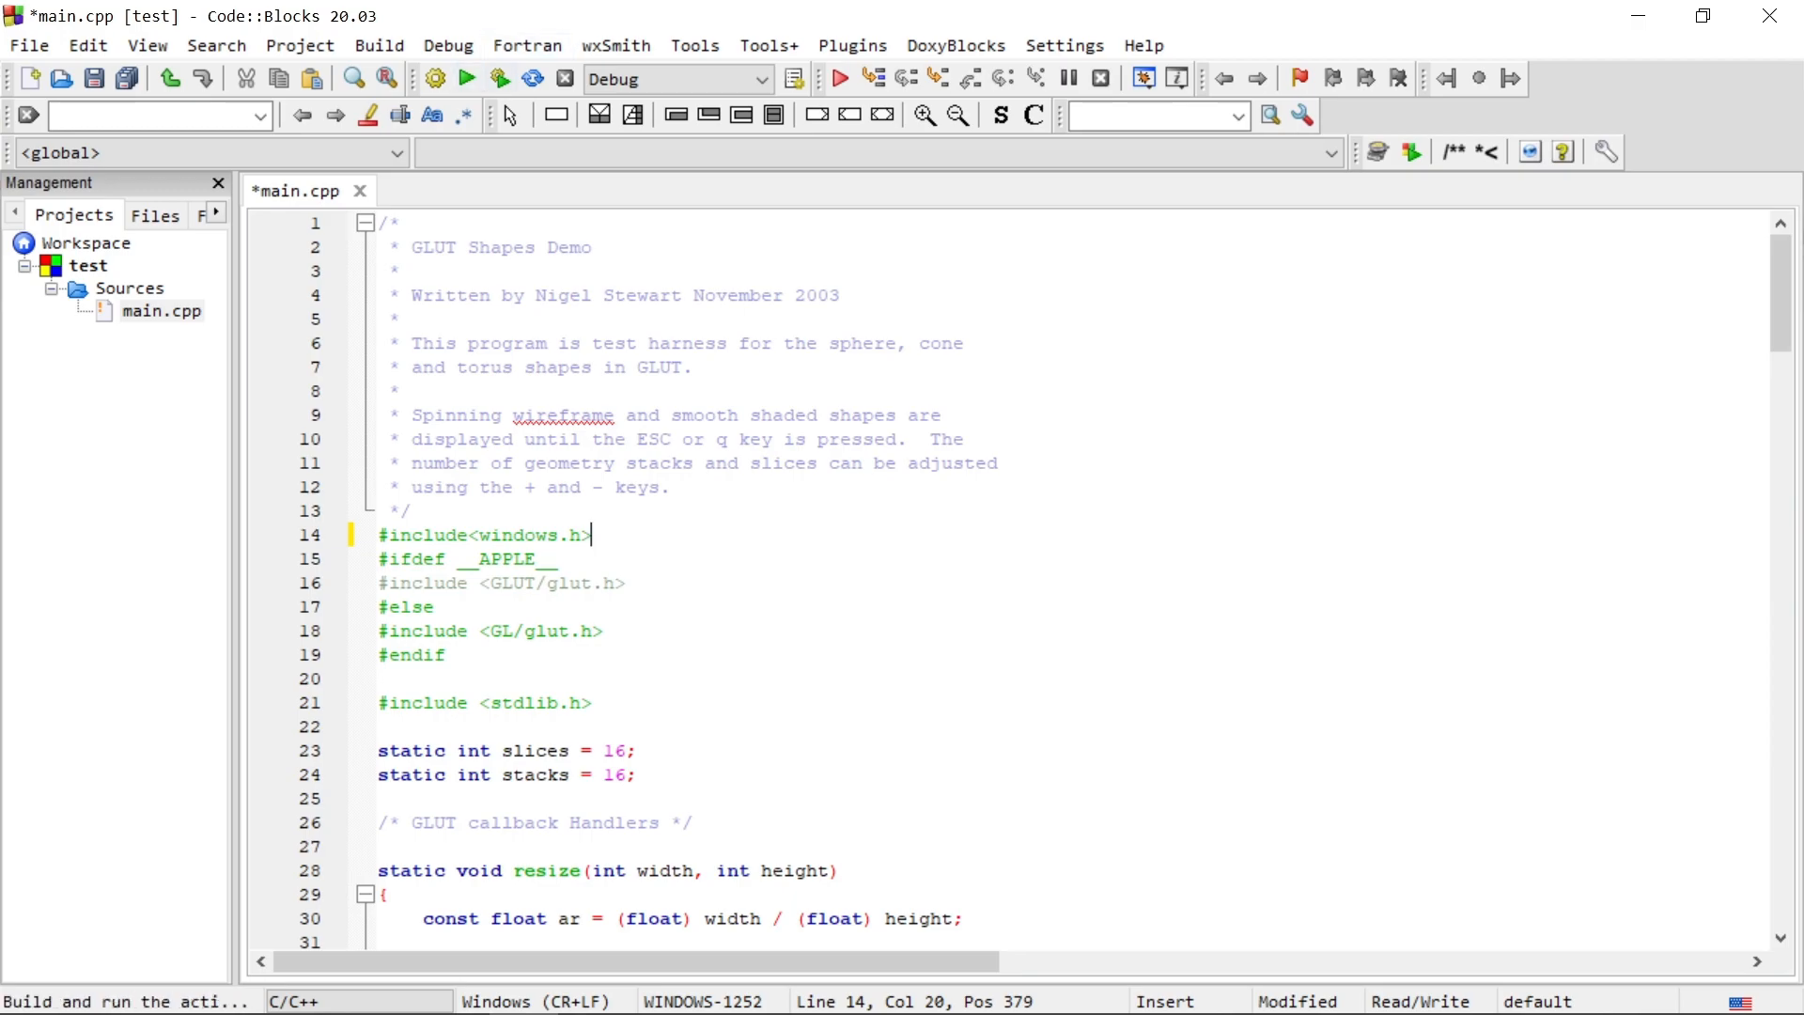
Step: Build and run the test project, bring the GLUT Shapes window into full view, and exit the demo
{"action": "left_click", "coordinate": [500, 78]}
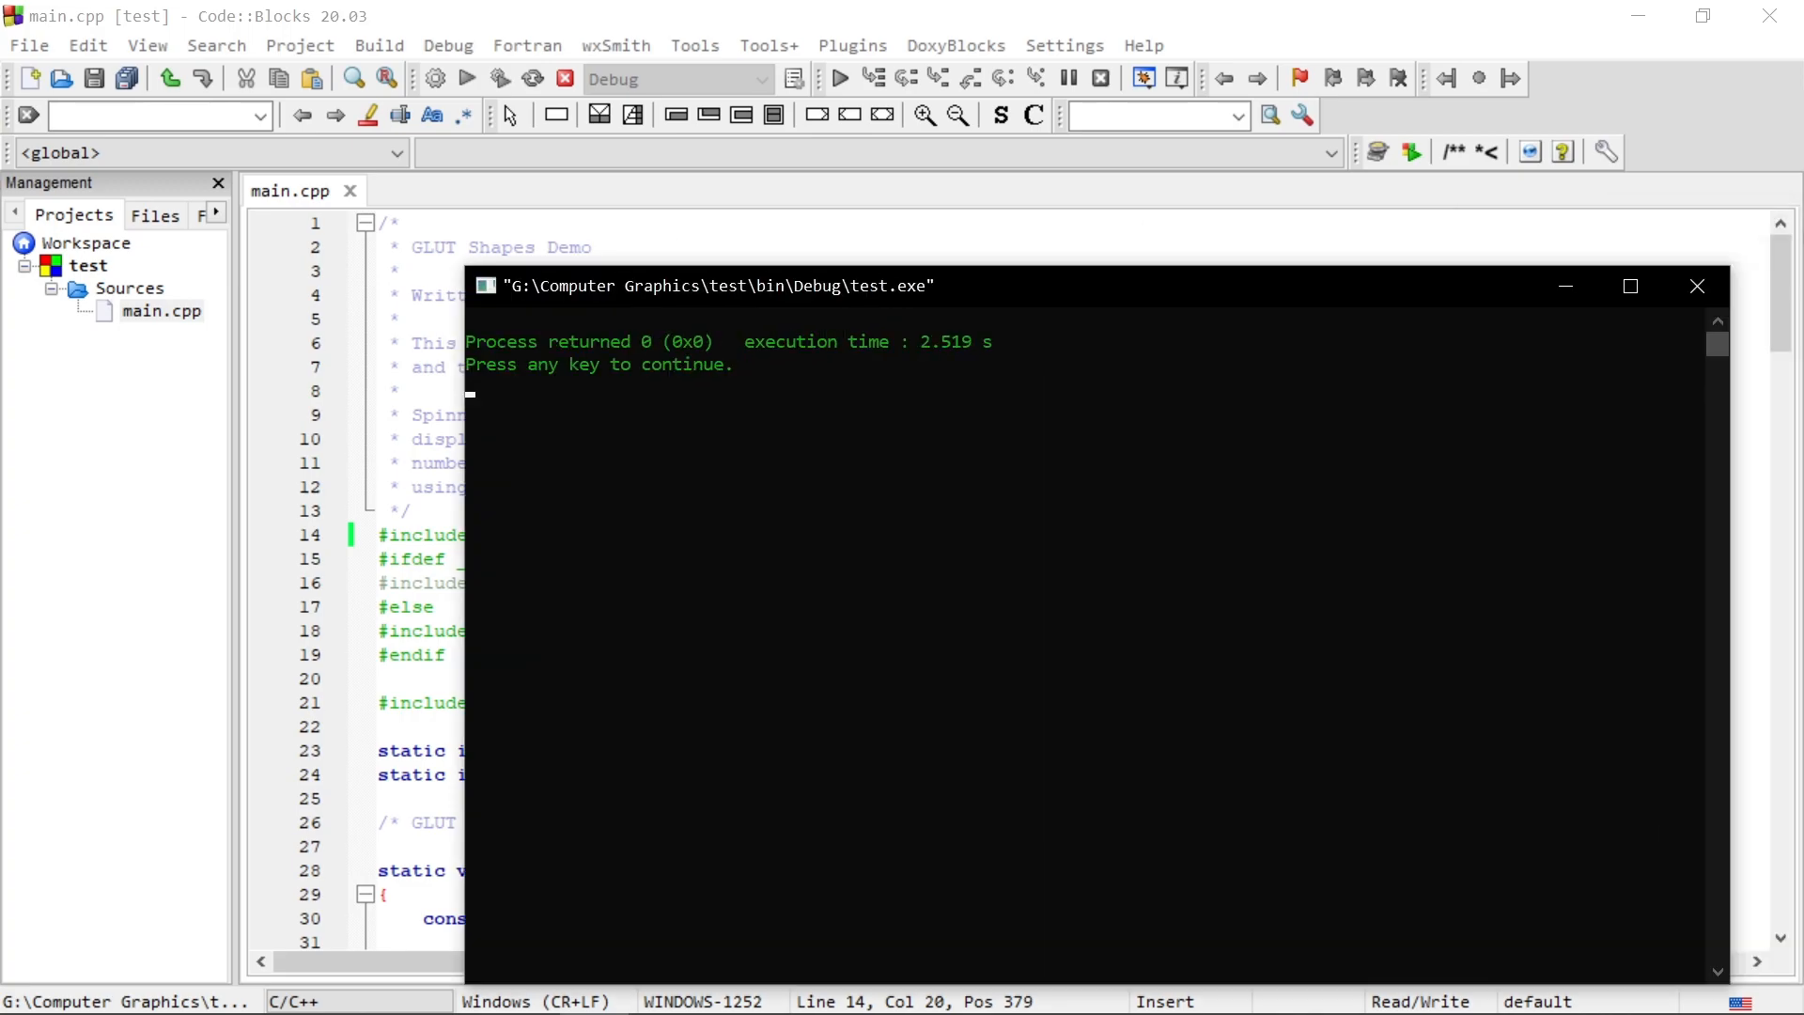
{"action": "left_click_drag", "start_coordinate": [1215, 285], "coordinate": [996, 159]}
{"action": "left_click", "coordinate": [1476, 160]}
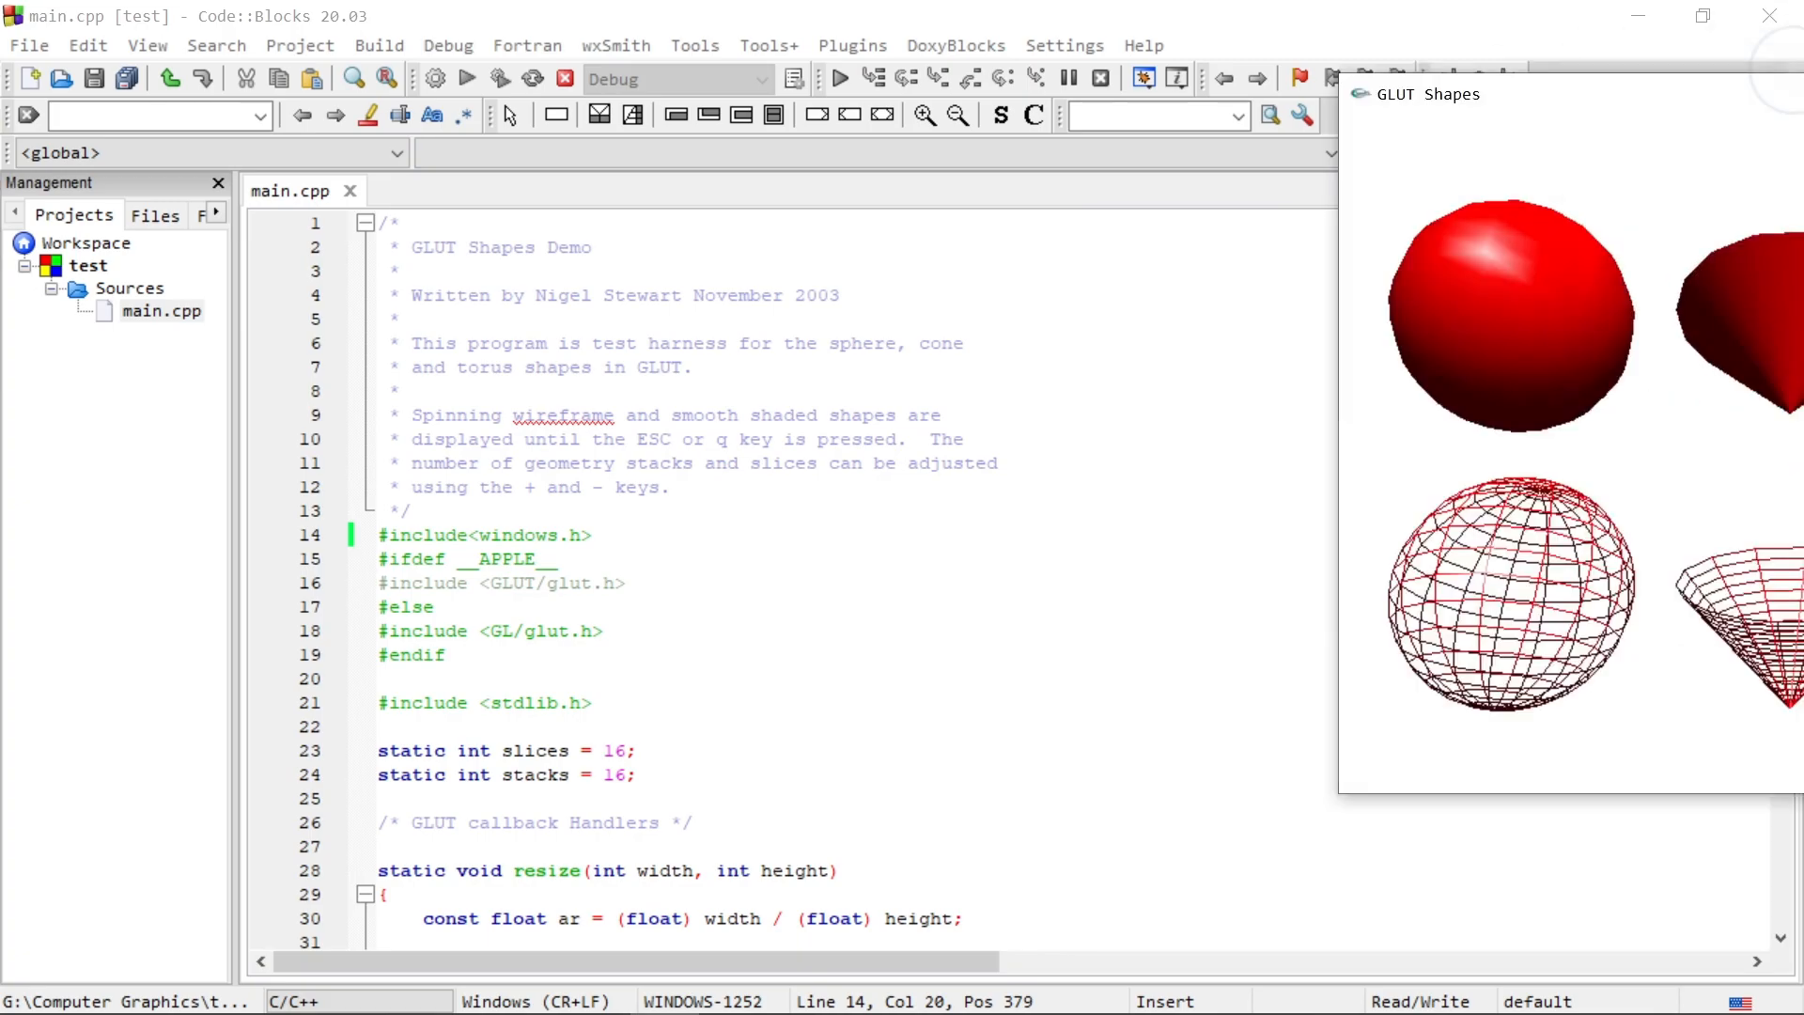
{"action": "left_click_drag", "start_coordinate": [1803, 263], "coordinate": [952, 131]}
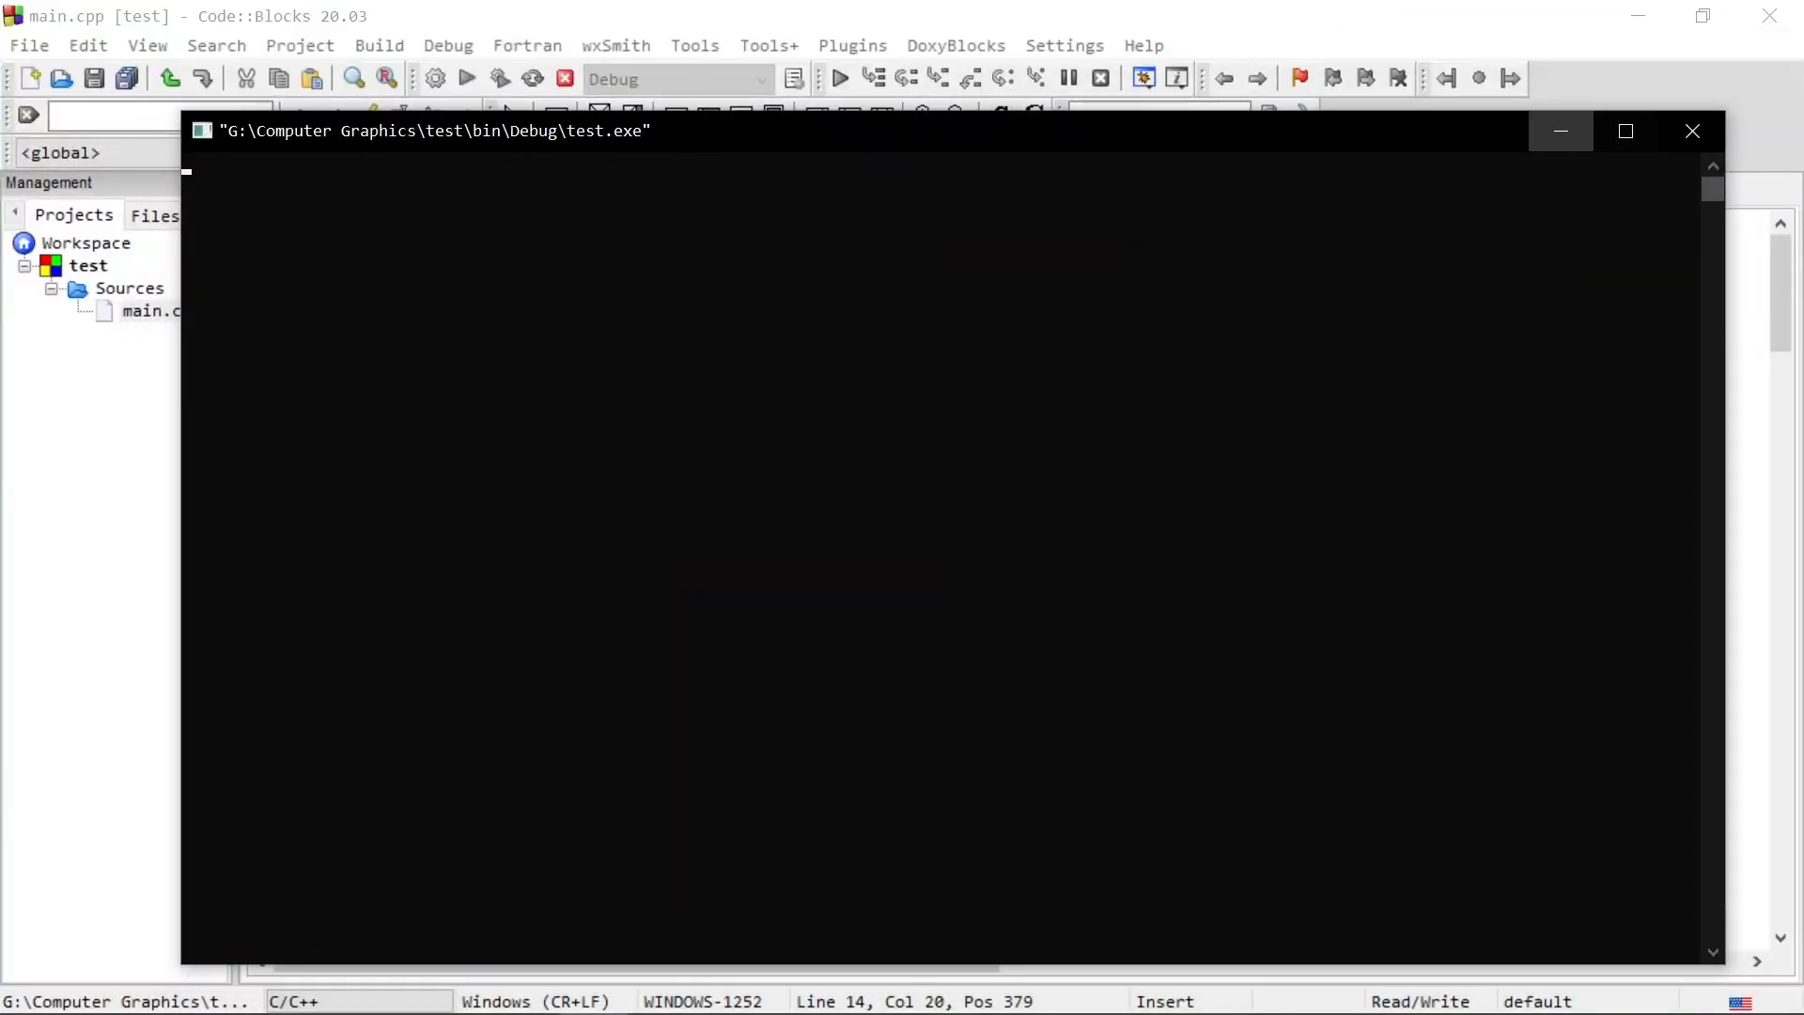
{"action": "left_click", "coordinate": [1560, 132]}
{"action": "left_click_drag", "start_coordinate": [771, 137], "coordinate": [1135, 112]}
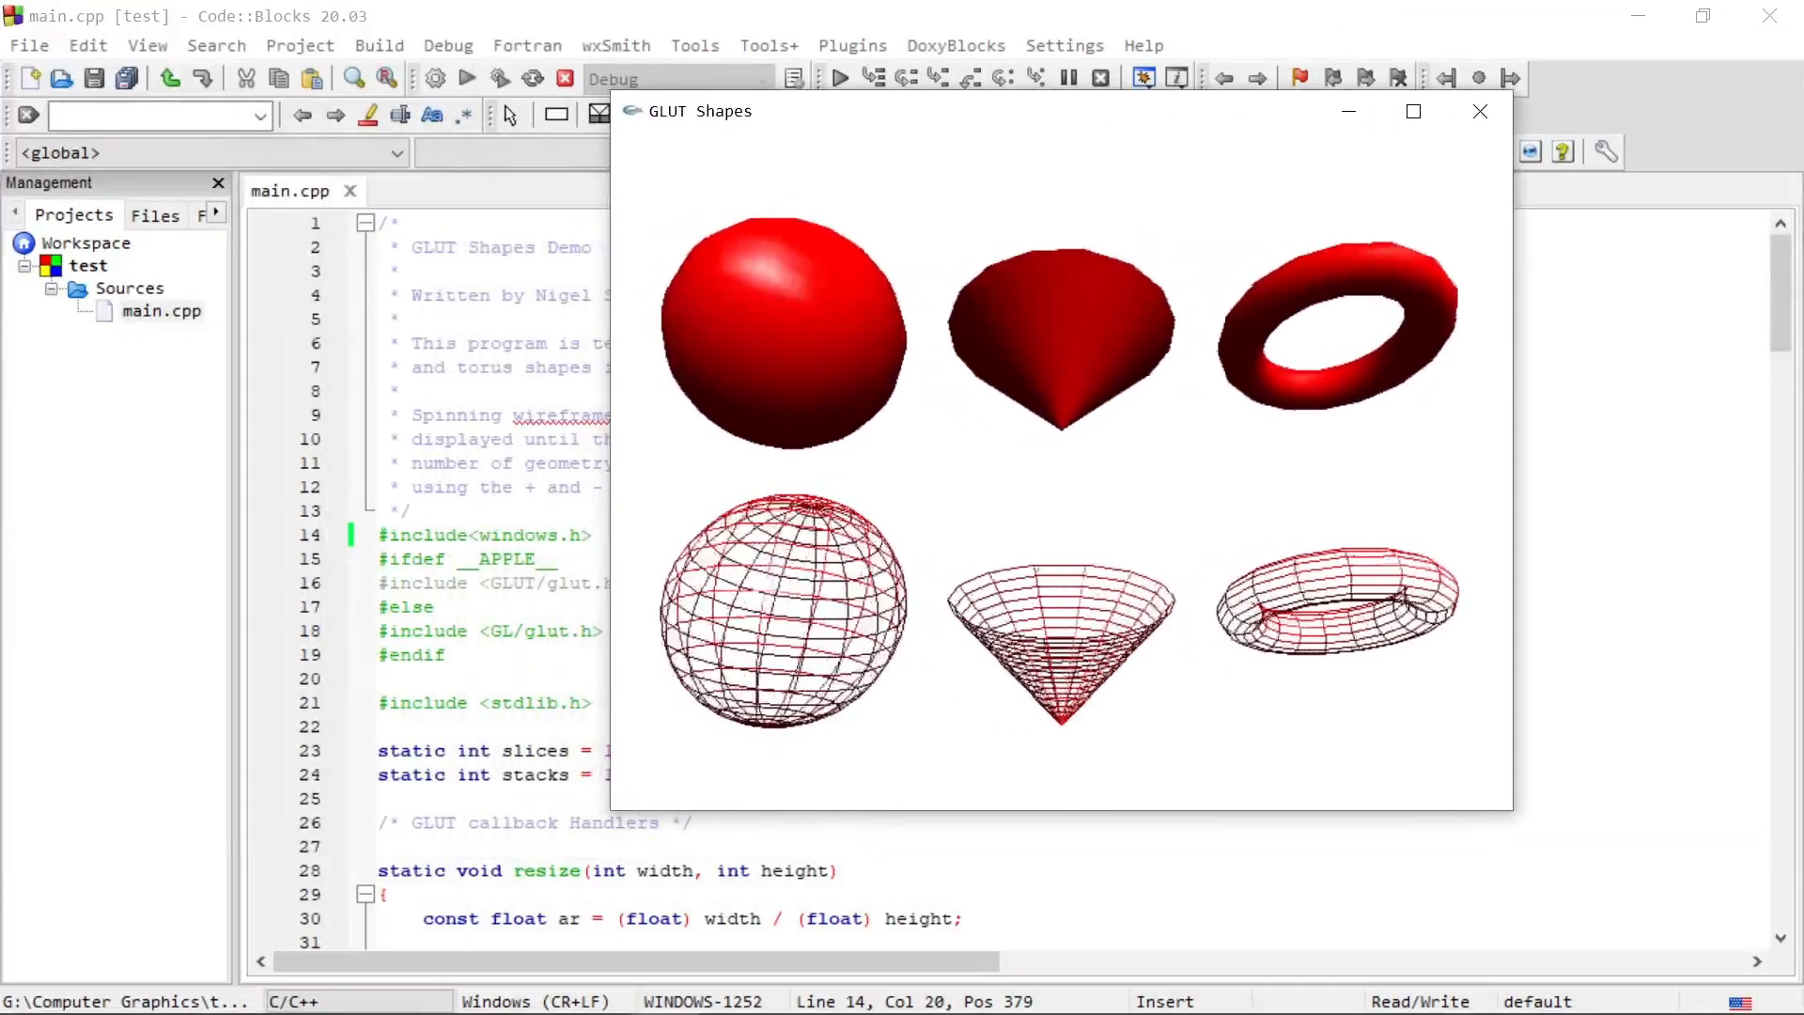
{"action": "key", "text": "Escape"}
Step: Look through the rest of main.cpp's code and bring up the test.exe console window
{"action": "scroll", "coordinate": [1006, 578], "scroll_direction": "down", "scroll_amount": 20}
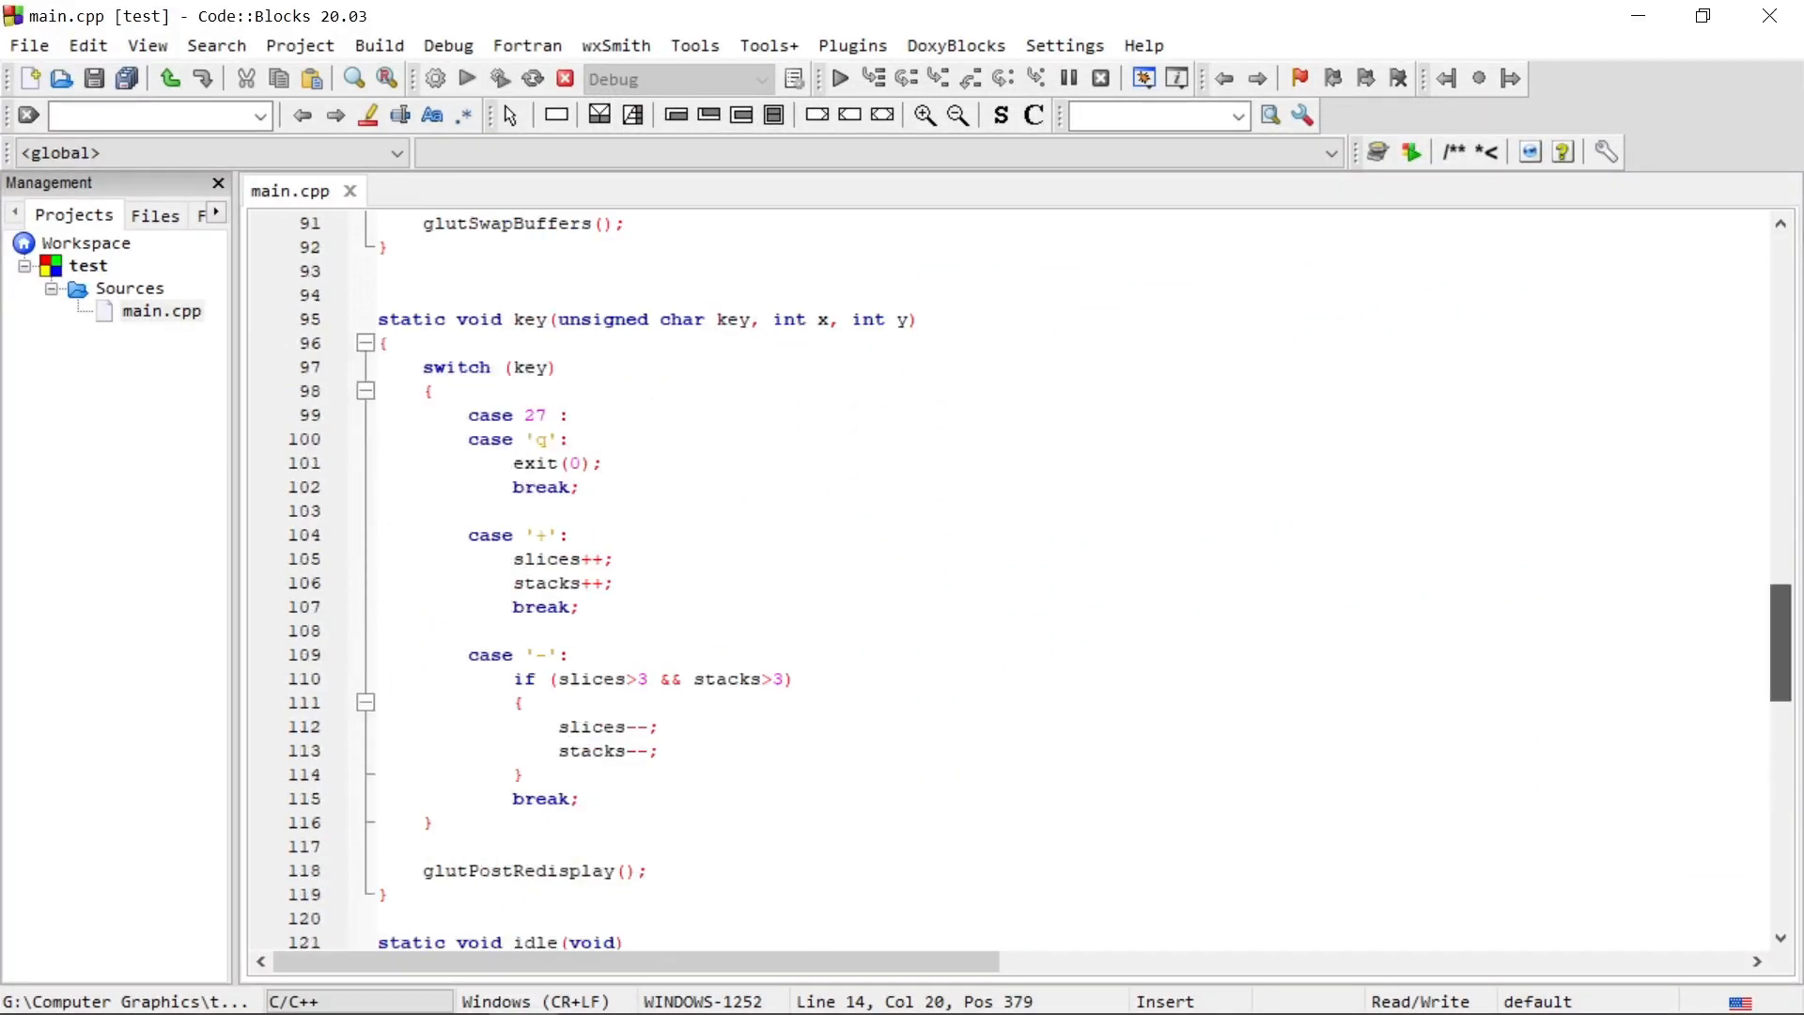
{"action": "left_click_drag", "start_coordinate": [1781, 643], "coordinate": [1781, 868]}
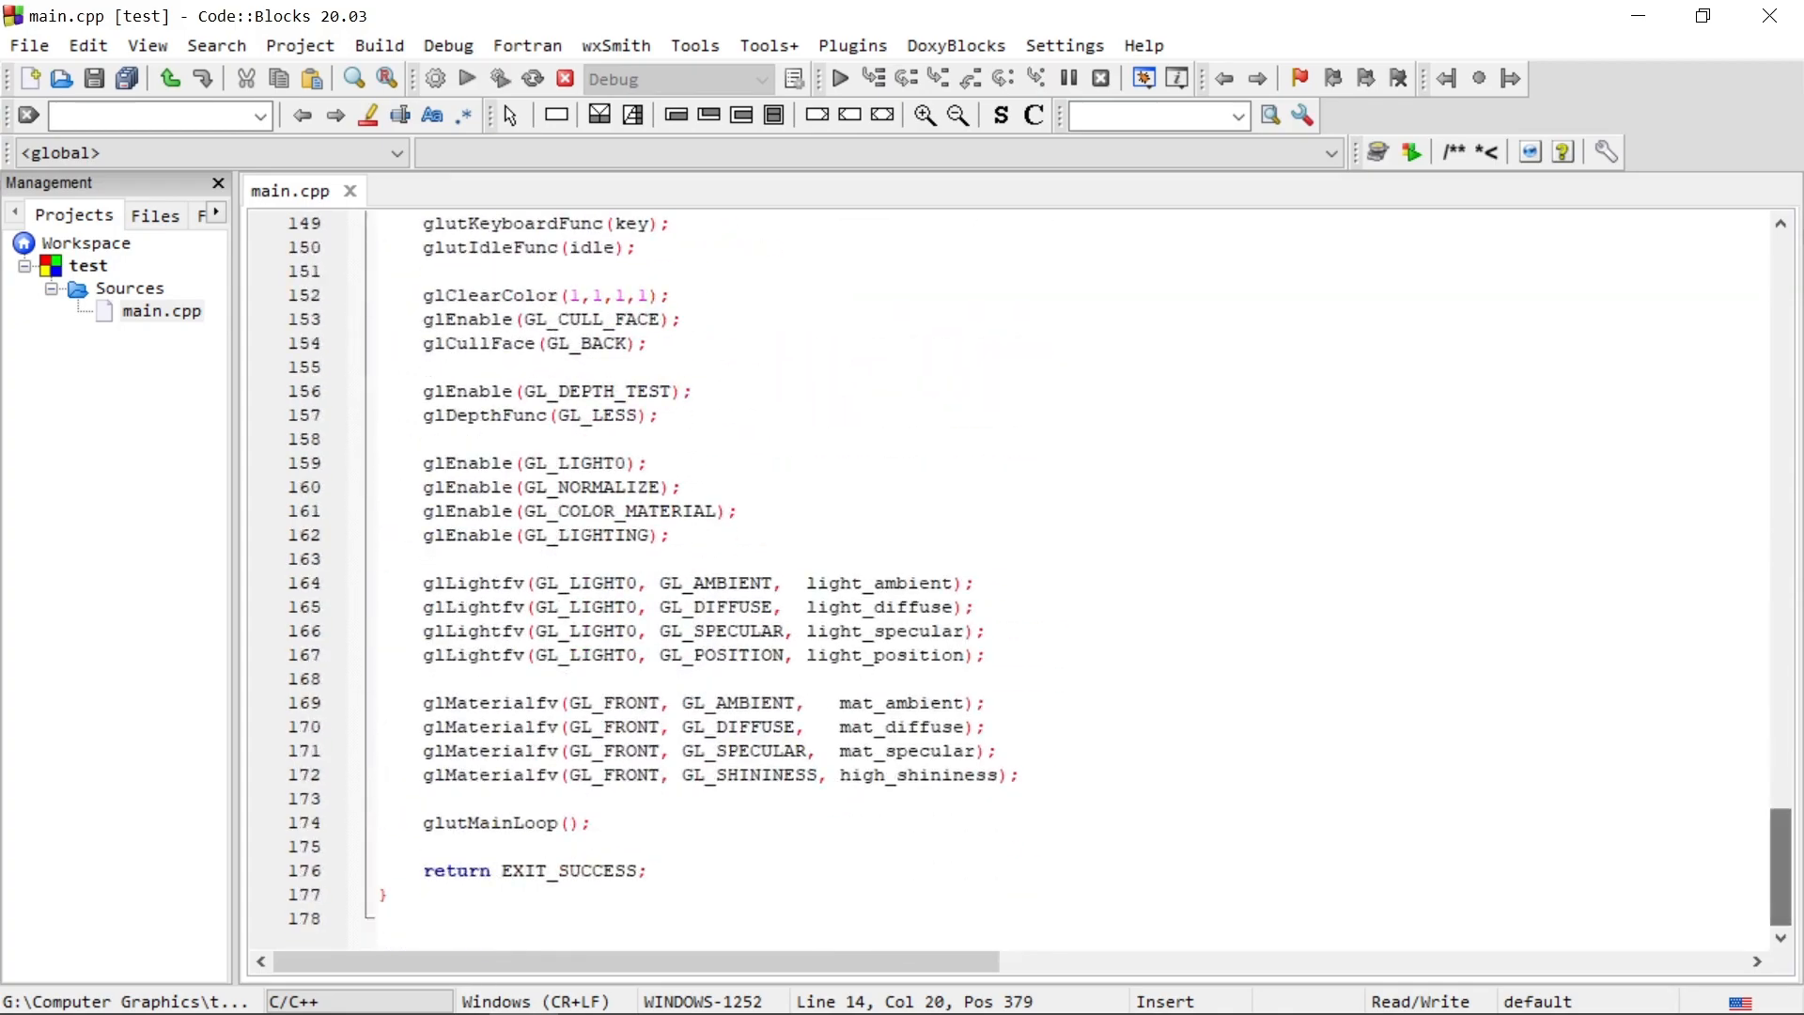
{"action": "scroll", "coordinate": [1006, 578], "scroll_direction": "up", "scroll_amount": 9}
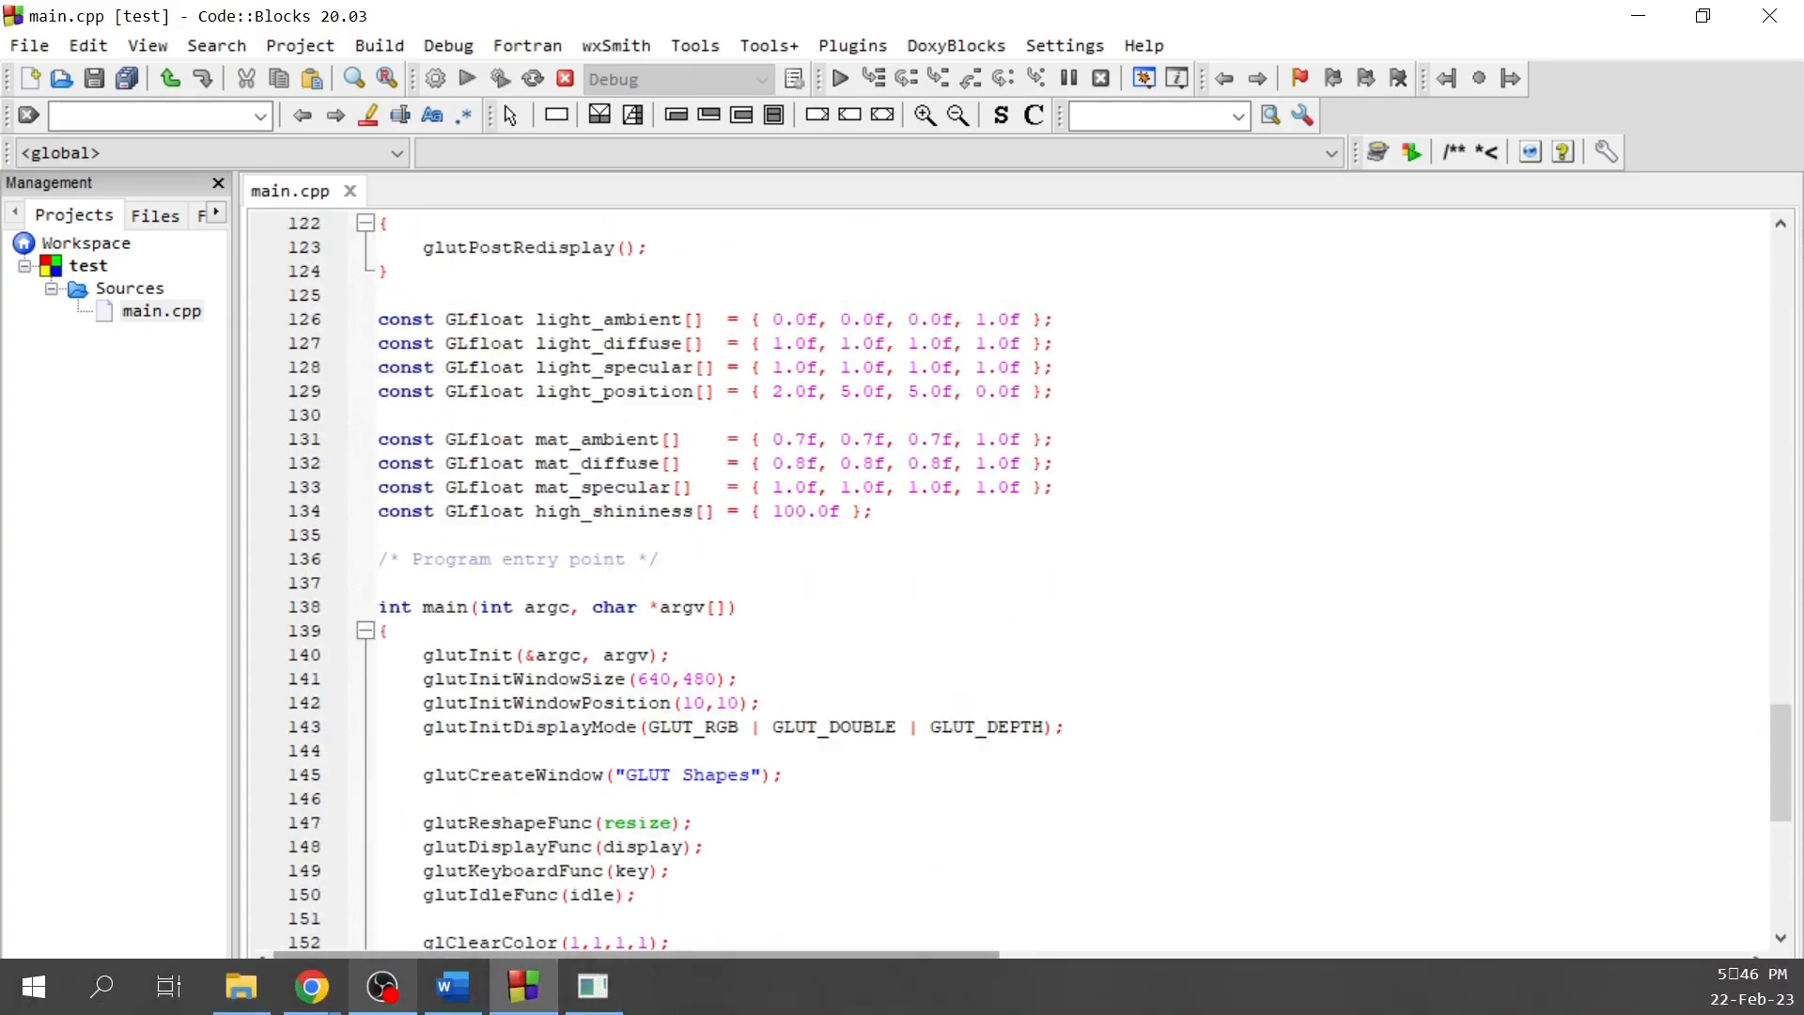
{"action": "left_click", "coordinate": [593, 986]}
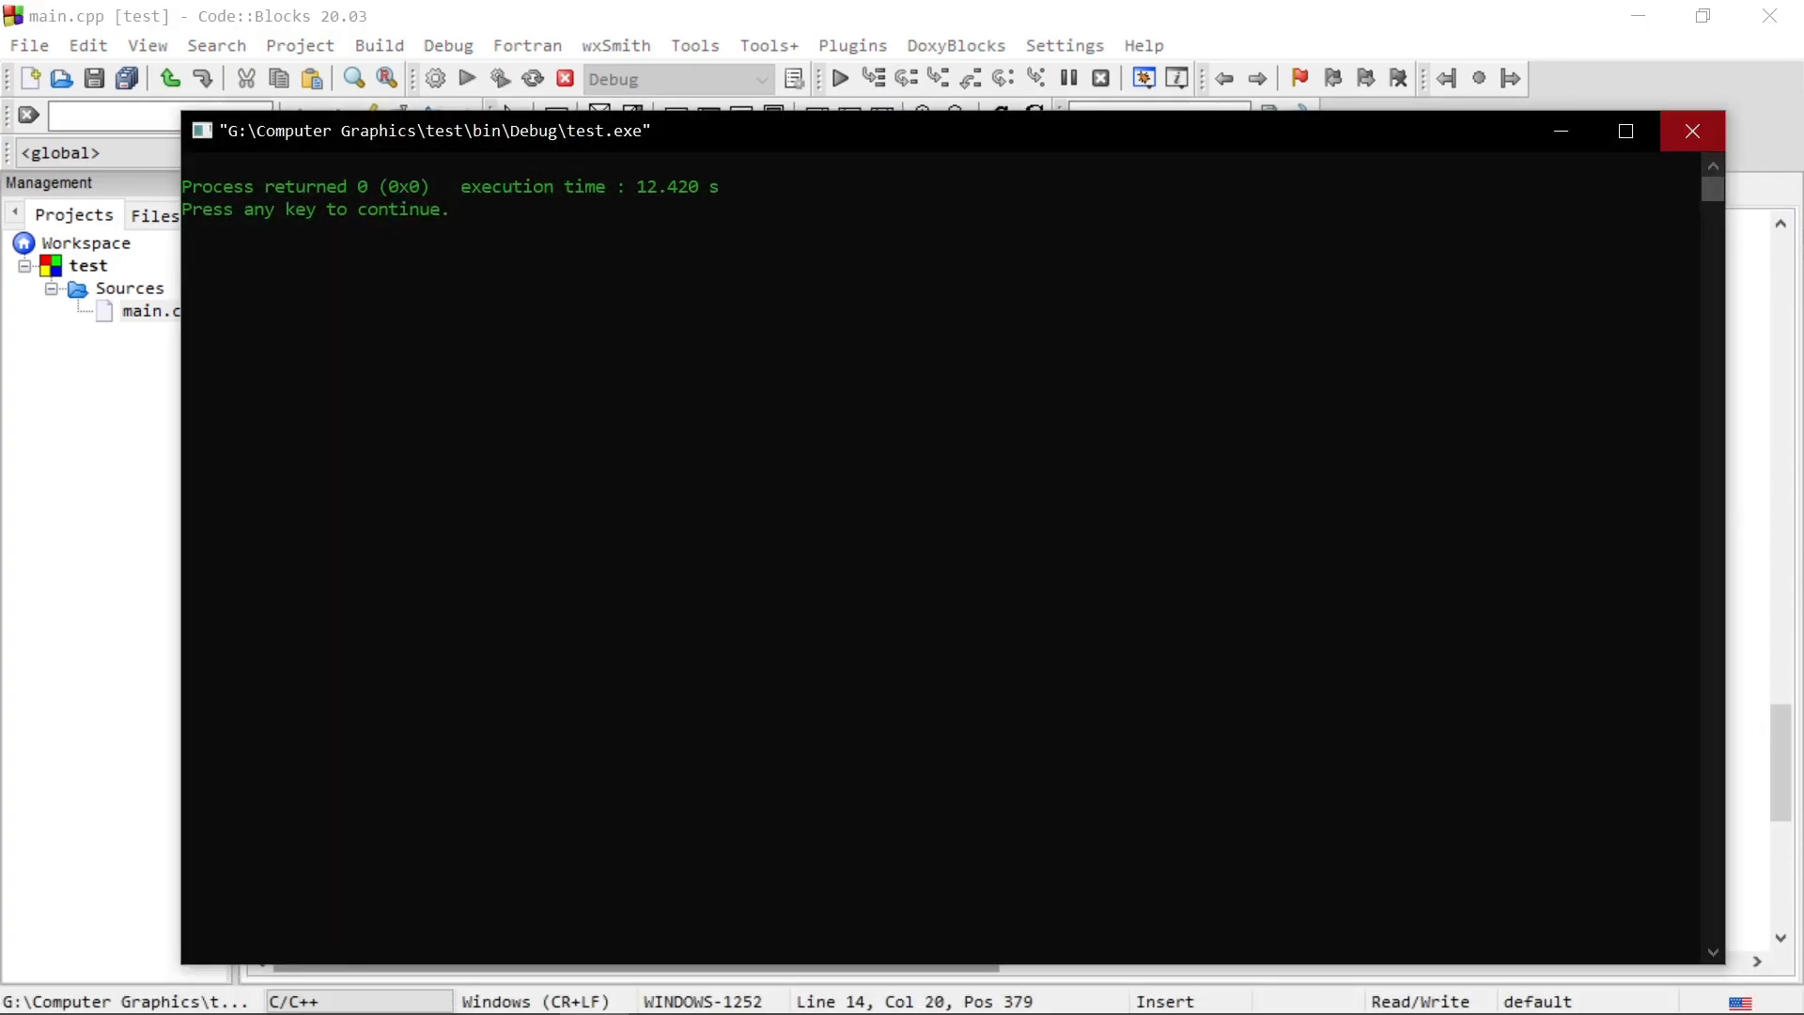
Step: Close the test.exe console, build and run the test project again, bring the GLUT Shapes window into full view, and close it
{"action": "left_click", "coordinate": [1693, 131]}
{"action": "left_click", "coordinate": [502, 78]}
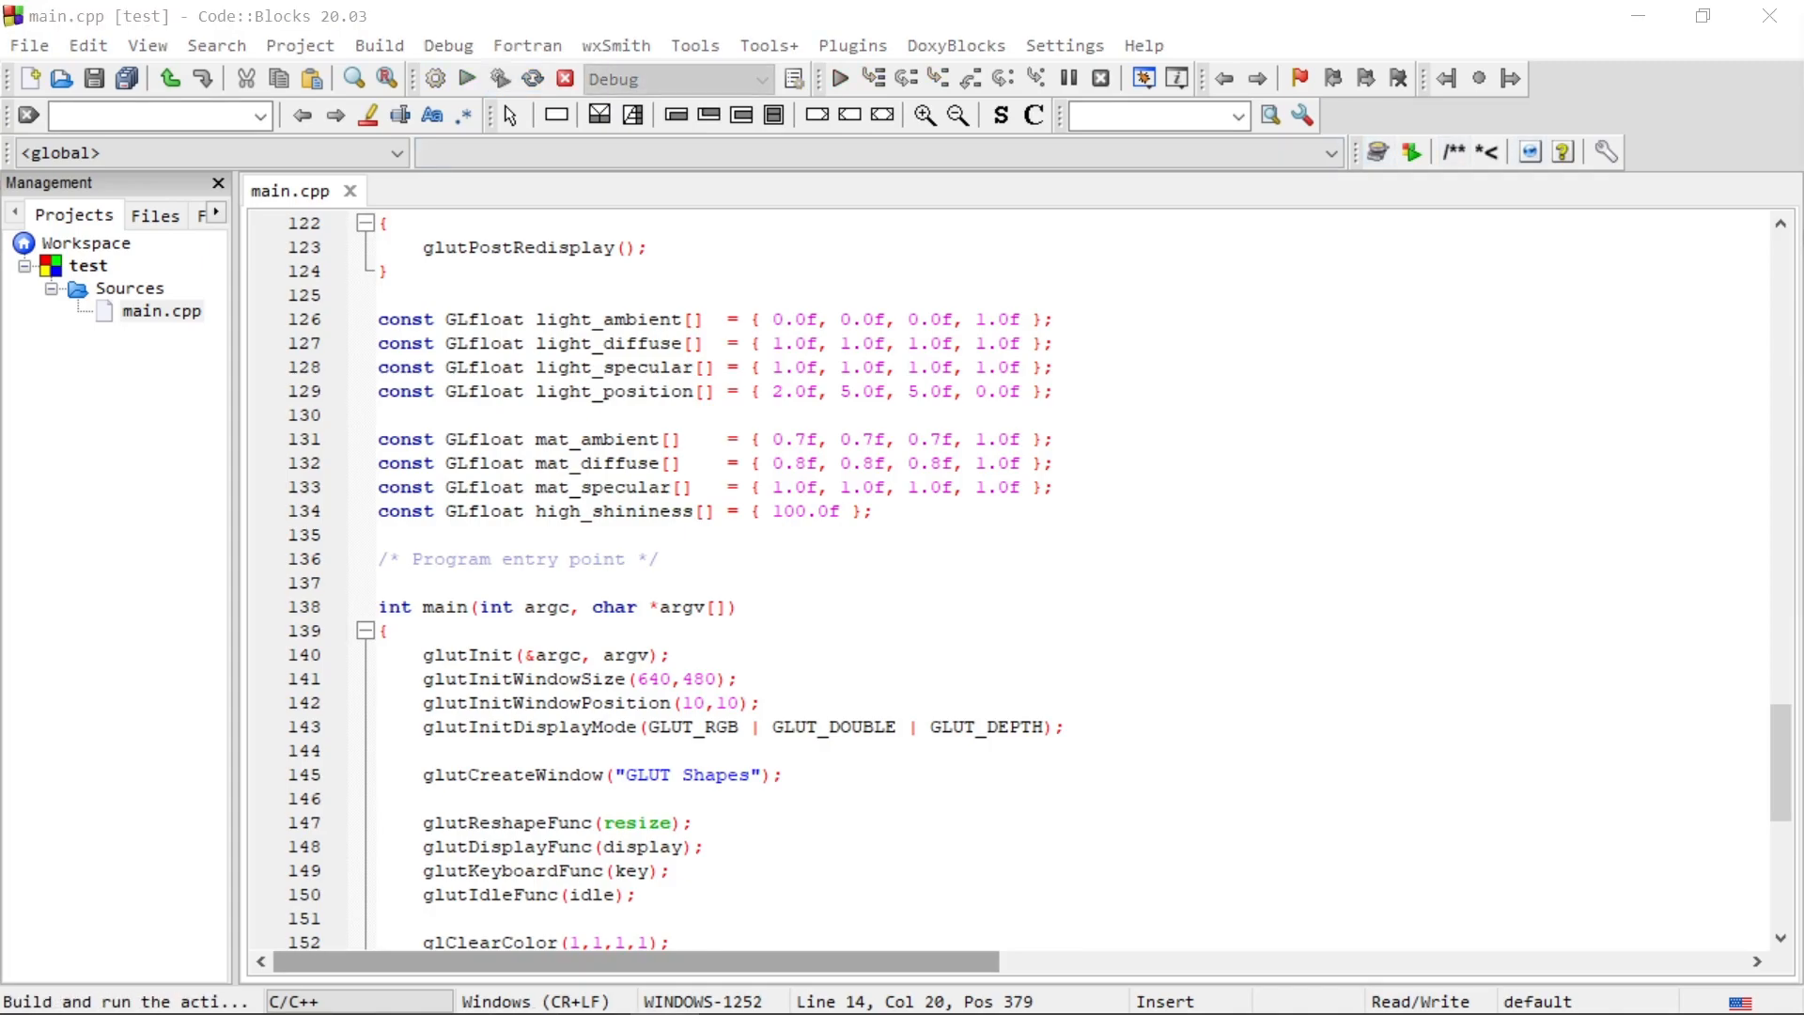
{"action": "left_click_drag", "start_coordinate": [1802, 65], "coordinate": [901, 176]}
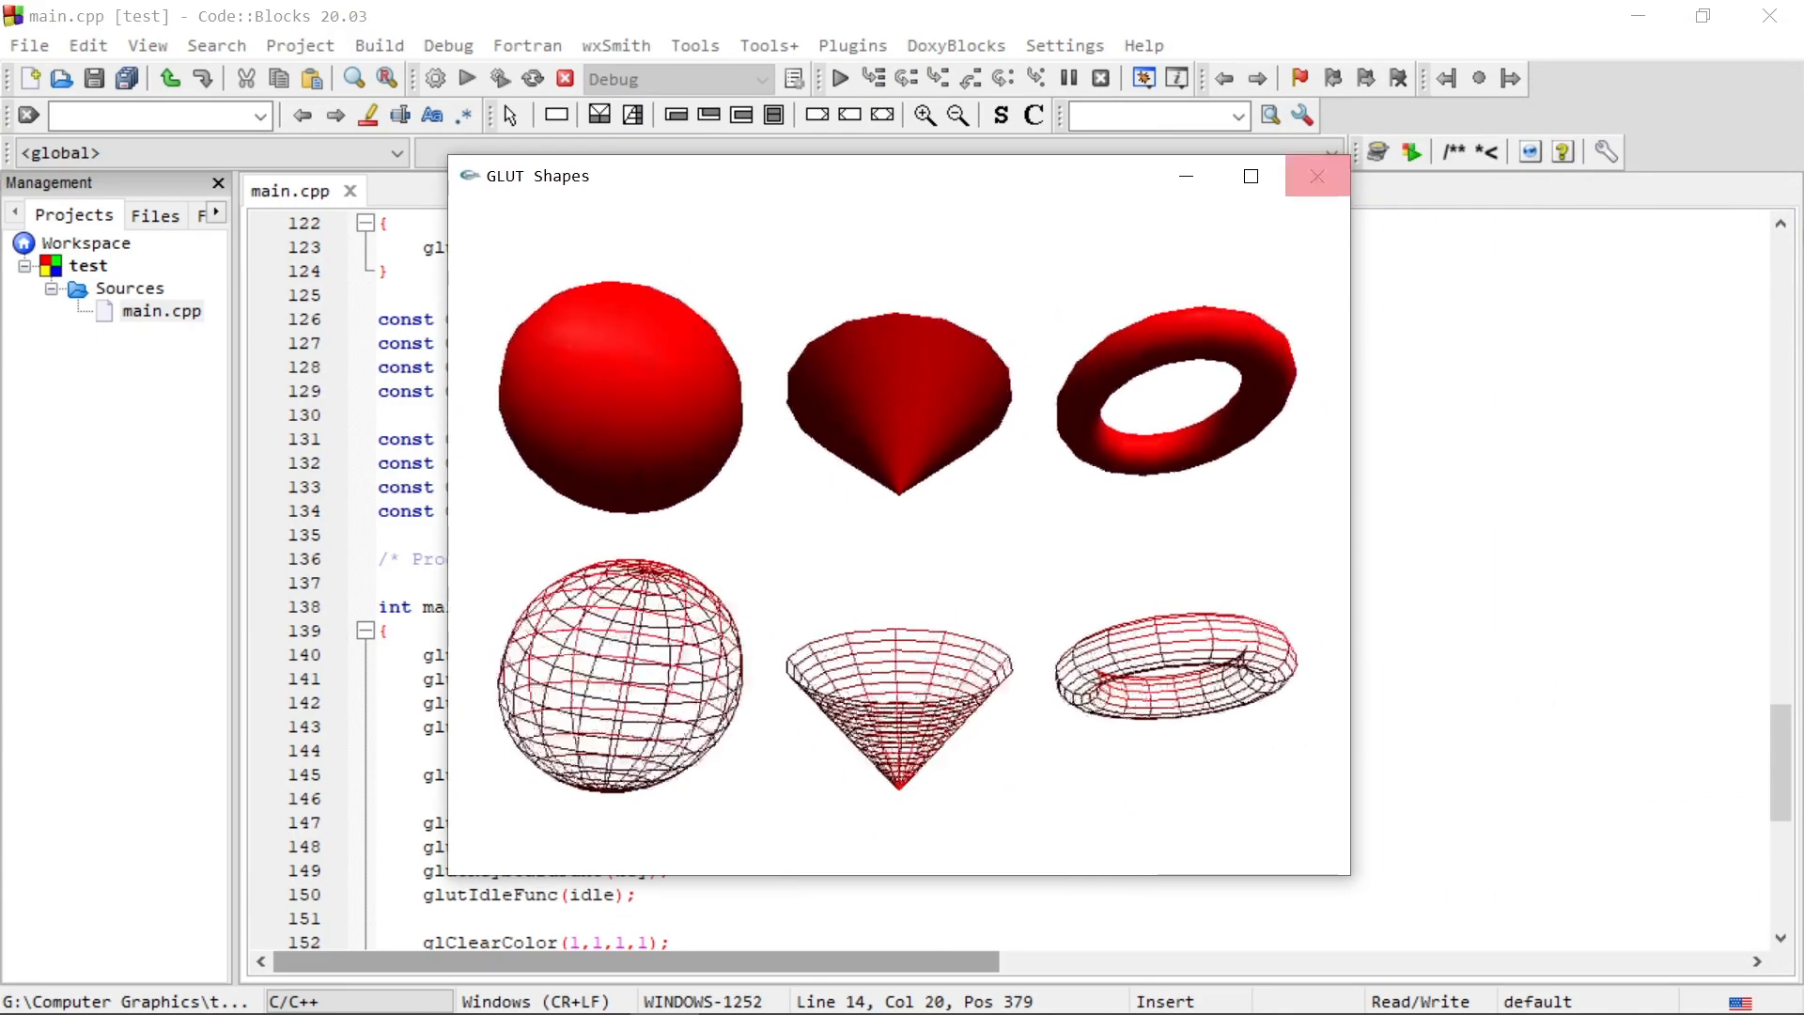
{"action": "left_click", "coordinate": [1318, 176]}
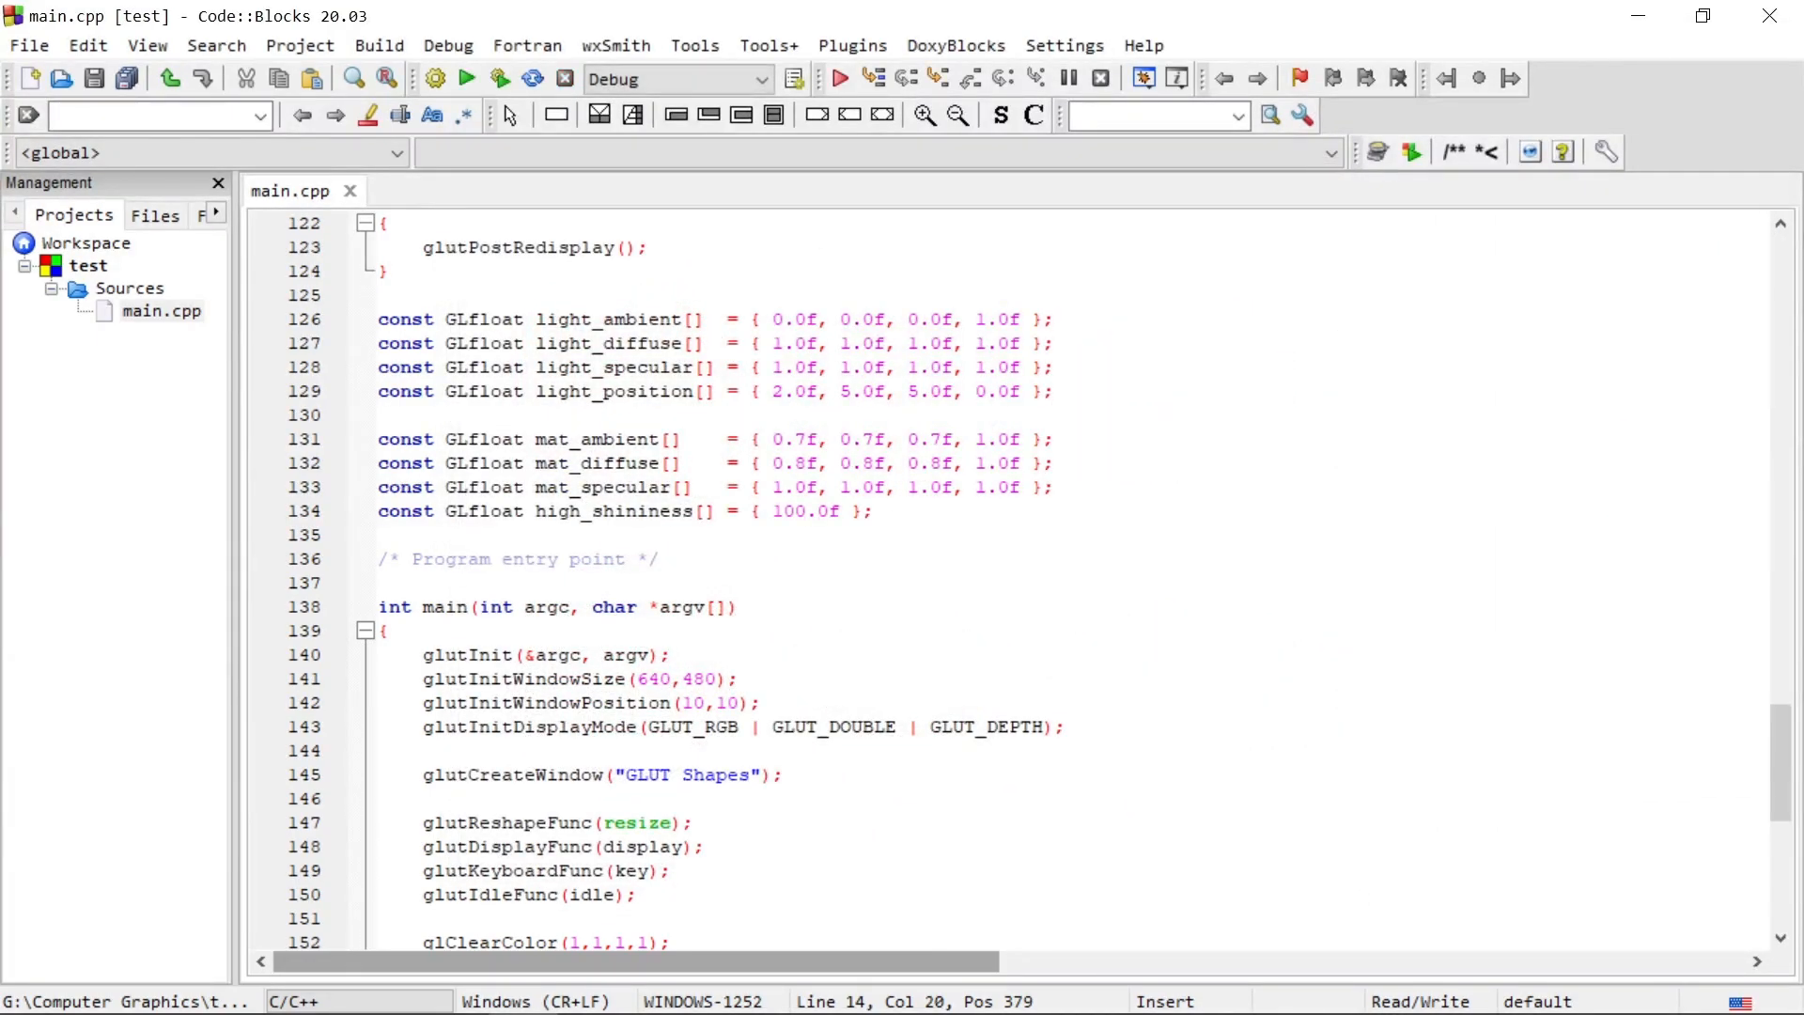
Step: Switch to GLUT Installation.docx in Word and look back through the setup instructions up to the SETUP GLUT heading
{"action": "left_click", "coordinate": [452, 985]}
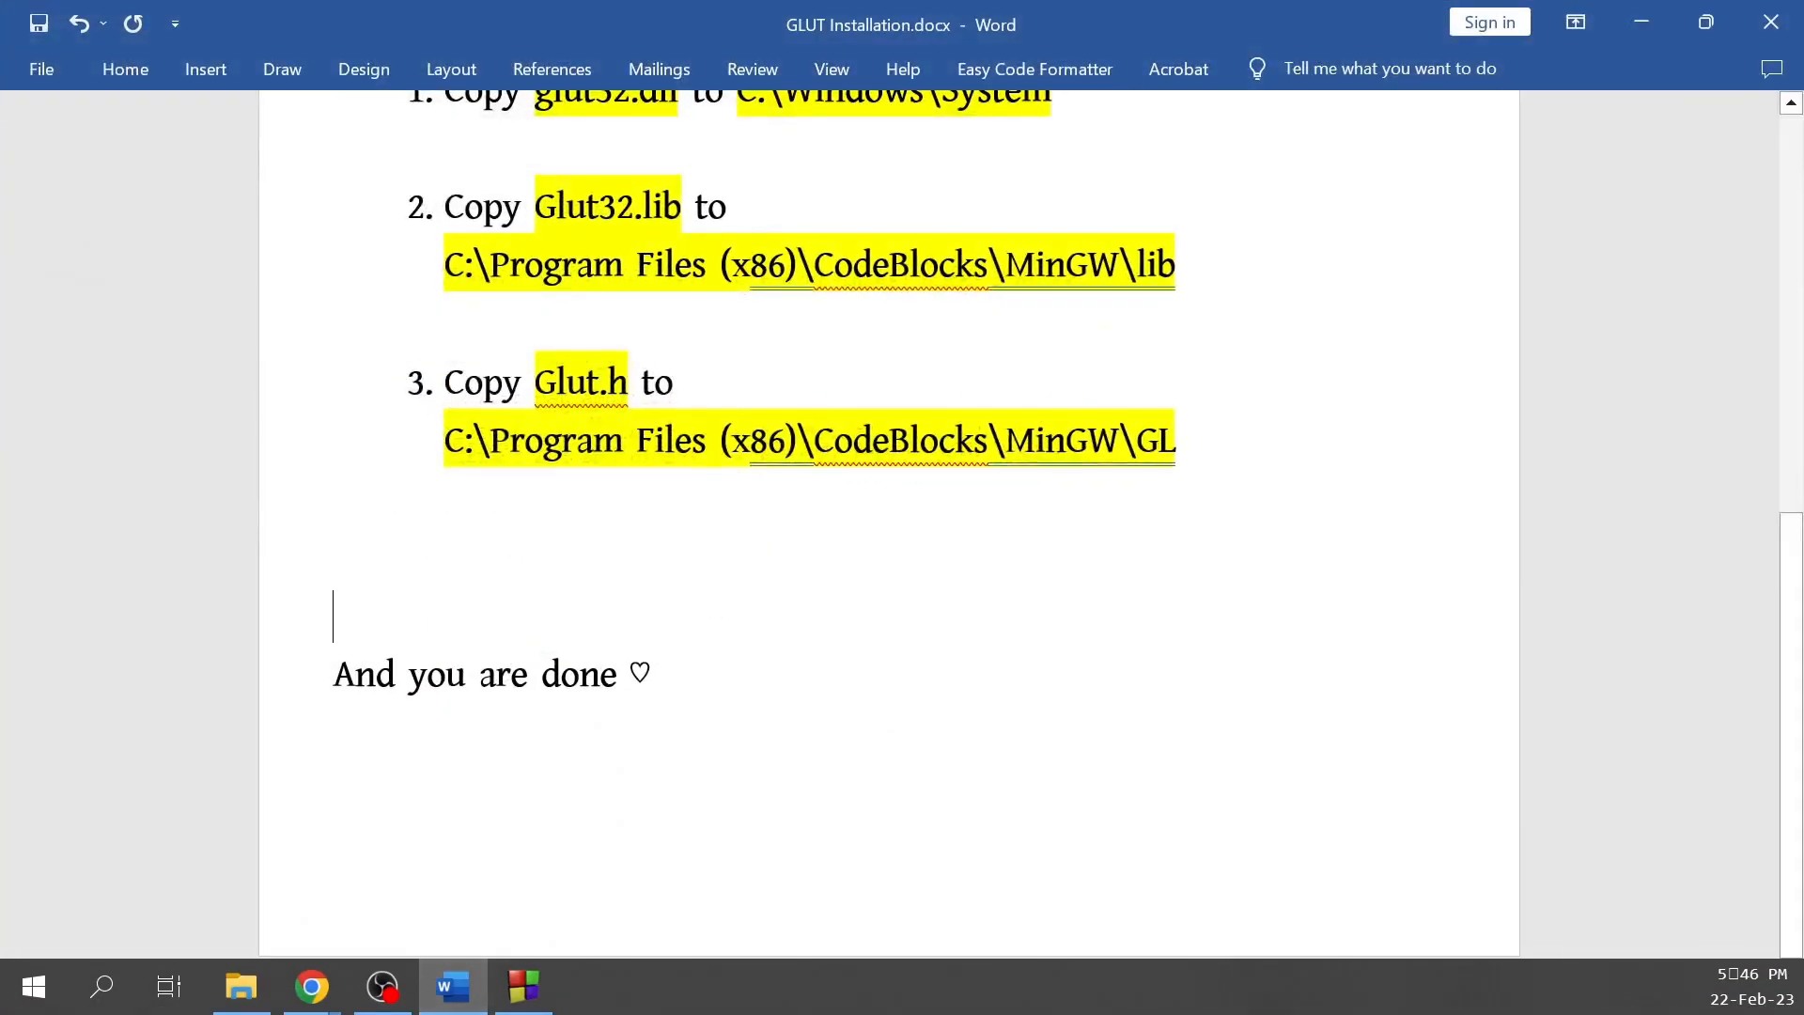
{"action": "scroll", "coordinate": [889, 526], "scroll_direction": "up", "scroll_amount": 3}
{"action": "left_click_drag", "start_coordinate": [715, 679], "coordinate": [1104, 788]}
{"action": "left_click", "coordinate": [445, 383]}
{"action": "left_click", "coordinate": [335, 851]}
{"action": "scroll", "coordinate": [889, 526], "scroll_direction": "up", "scroll_amount": 4}
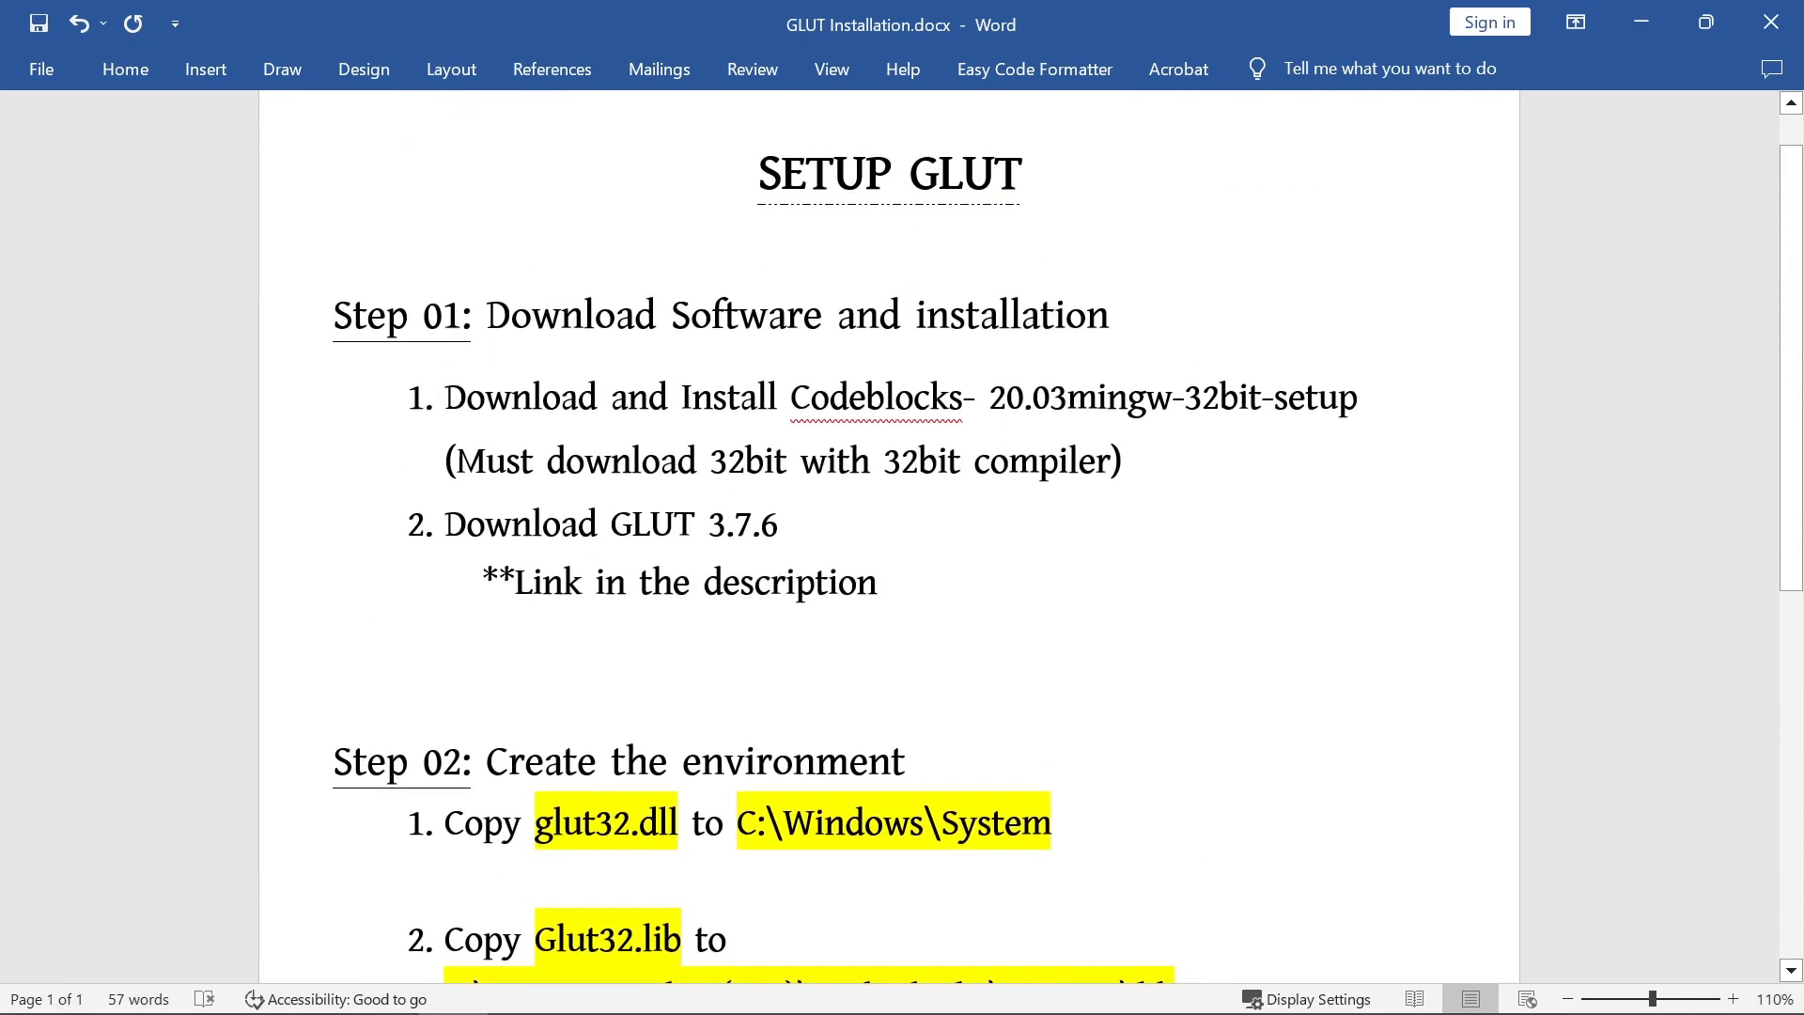
Step: Review the Step 01 lines on the 32bit CodeBlocks compiler requirement, the GLUT 3.7.6 download and its link note
{"action": "left_click_drag", "start_coordinate": [445, 461], "coordinate": [1110, 460]}
{"action": "left_click", "coordinate": [660, 460]}
{"action": "left_click_drag", "start_coordinate": [660, 460], "coordinate": [1107, 460]}
{"action": "left_click", "coordinate": [792, 524]}
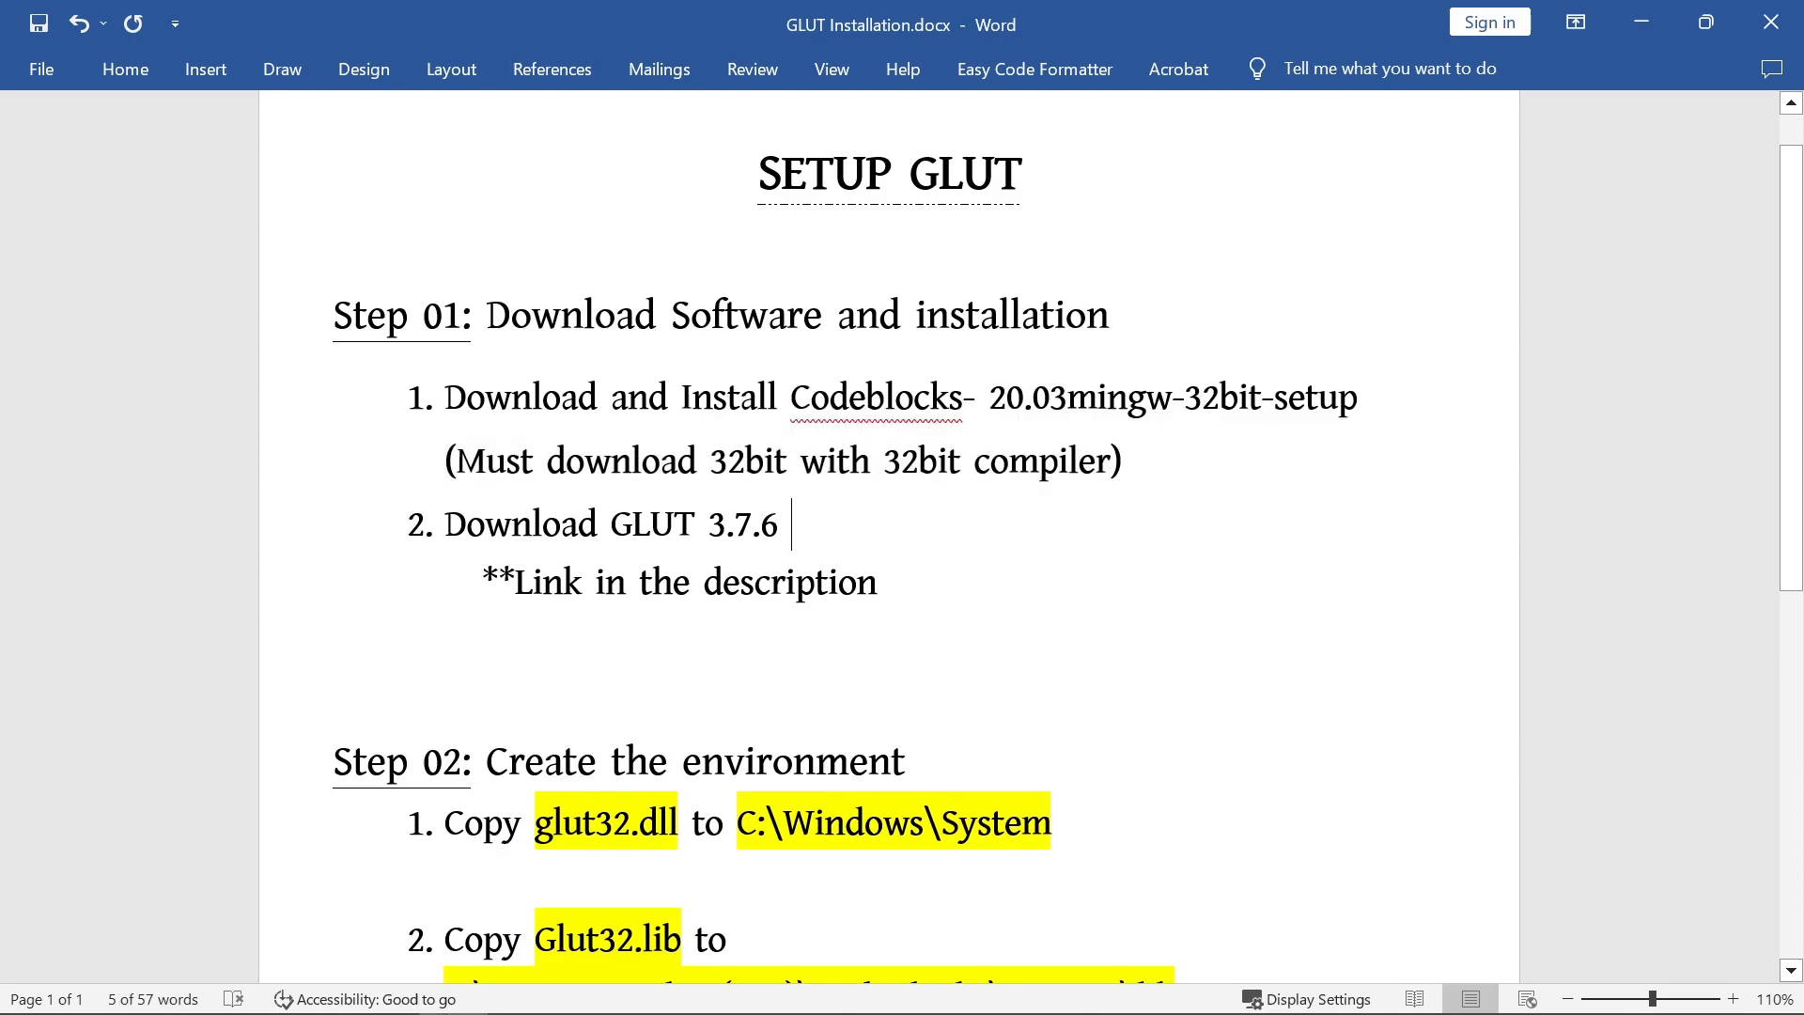
{"action": "left_click_drag", "start_coordinate": [445, 524], "coordinate": [814, 524]}
{"action": "left_click", "coordinate": [879, 583]}
{"action": "left_click_drag", "start_coordinate": [879, 583], "coordinate": [445, 524]}
{"action": "left_click", "coordinate": [597, 524]}
Step: Return to Code::Blocks, minimize it to reveal the desktop, and select the glut-3.7.6-bin folder there
{"action": "left_click", "coordinate": [520, 985]}
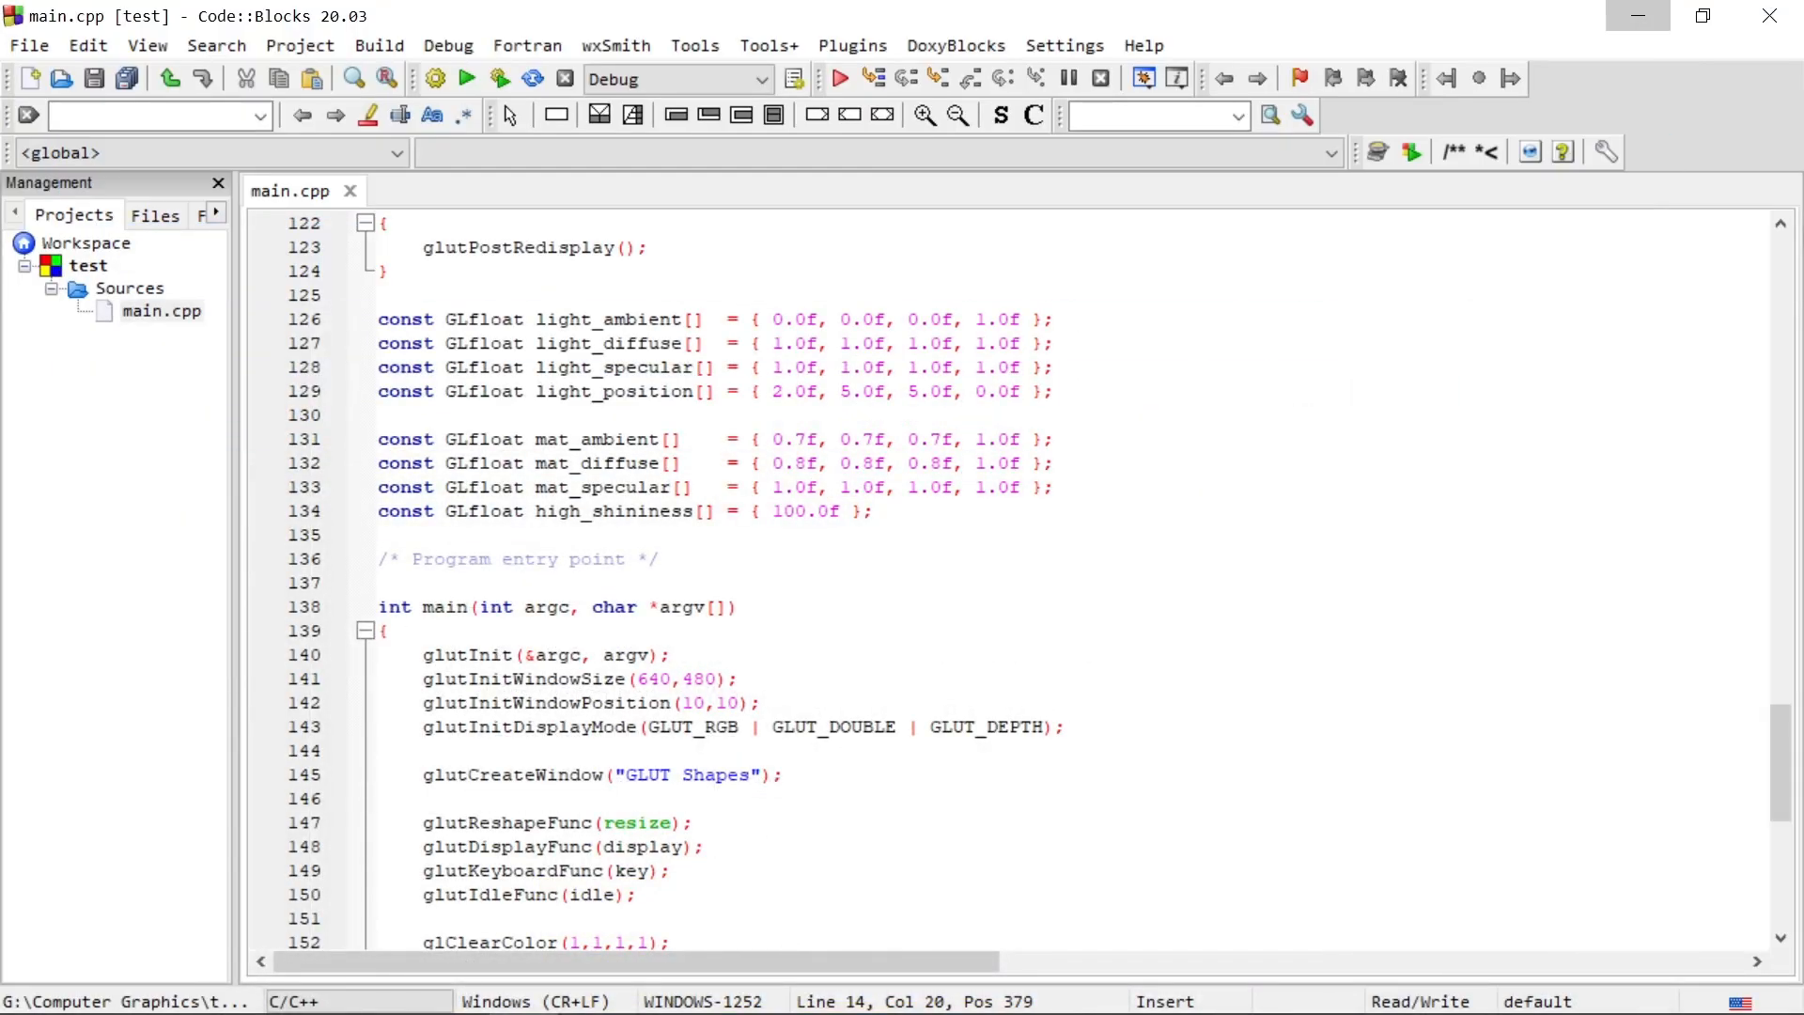
{"action": "left_click", "coordinate": [1638, 16]}
{"action": "left_click_drag", "start_coordinate": [284, 228], "coordinate": [415, 331]}
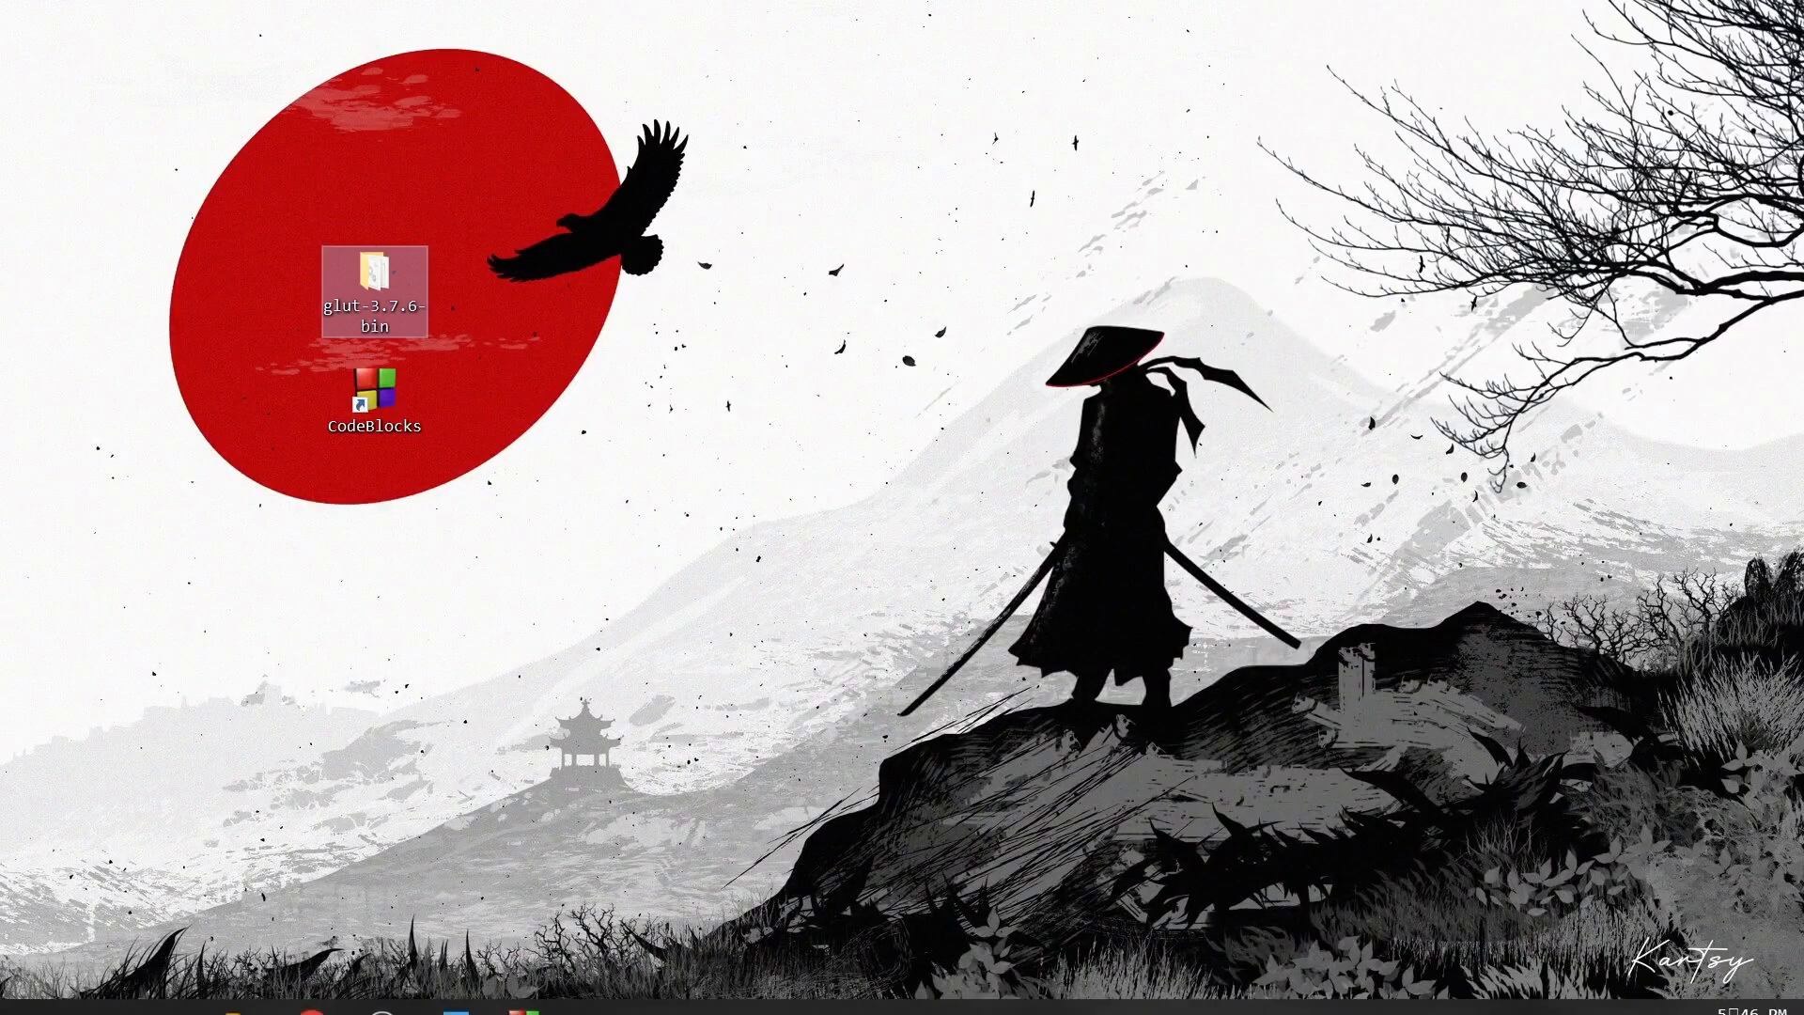